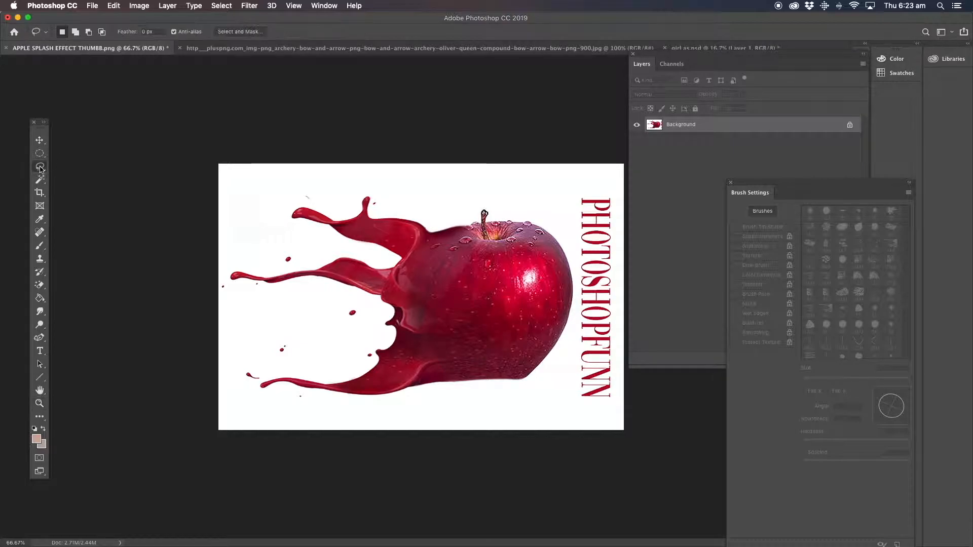
Copy the splashing apple with a loose lasso selection into girl as.psd and delete the old Layer 1.
mouse_move(430, 185)
mouse_down()
mouse_move(334, 173)
mouse_move(228, 210)
mouse_move(175, 315)
mouse_move(245, 423)
mouse_move(532, 401)
mouse_move(566, 368)
mouse_move(579, 290)
mouse_move(570, 241)
mouse_move(536, 213)
mouse_move(446, 192)
mouse_up()
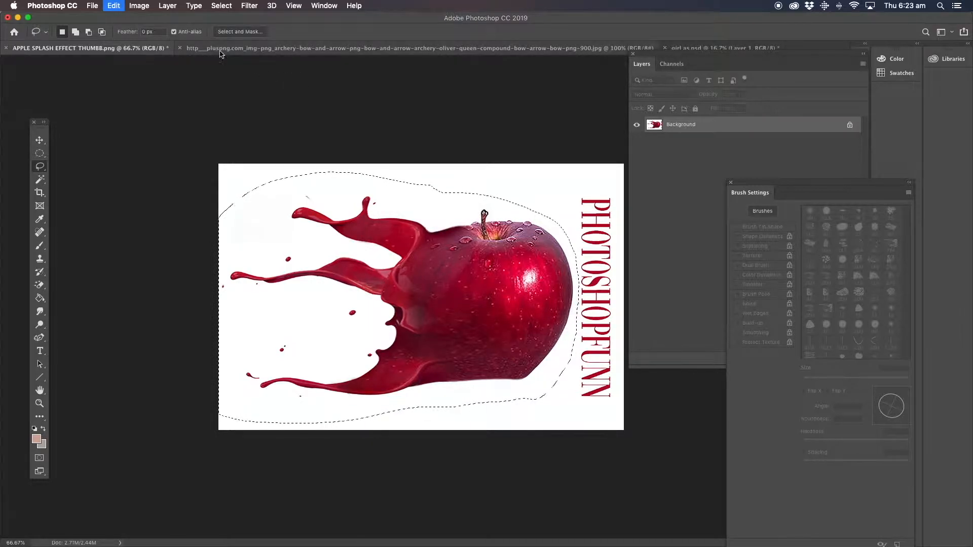
click(688, 49)
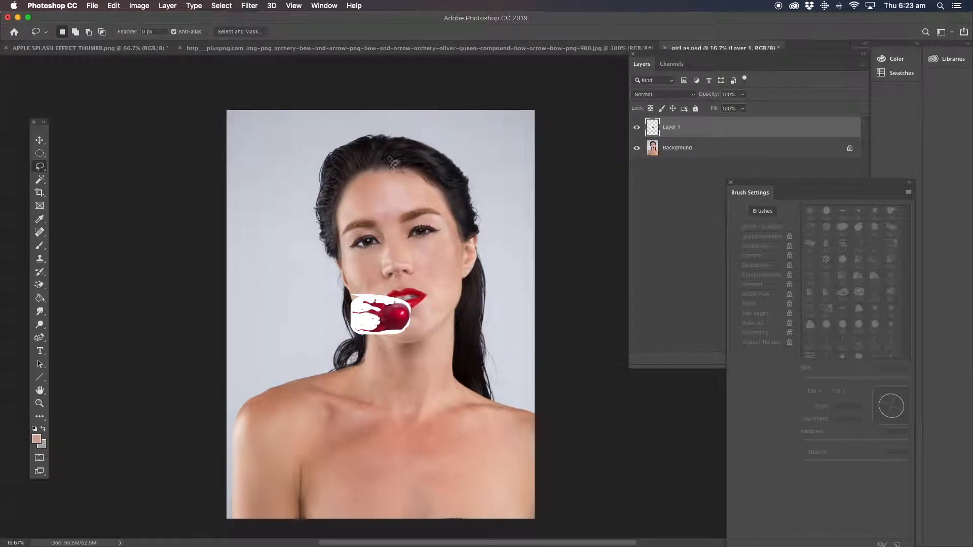
key(super+v)
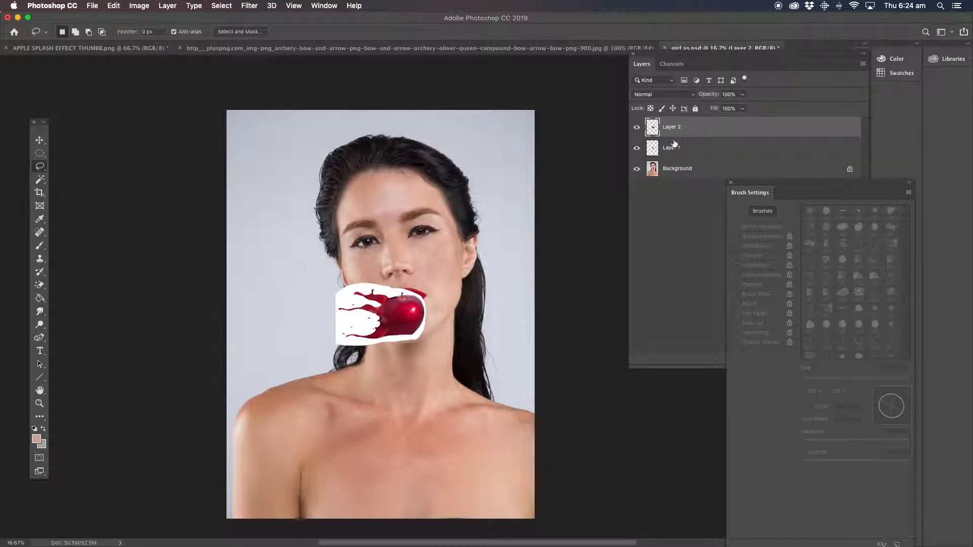
mouse_move(668, 149)
mouse_down()
mouse_move(674, 350)
mouse_move(851, 359)
mouse_up()
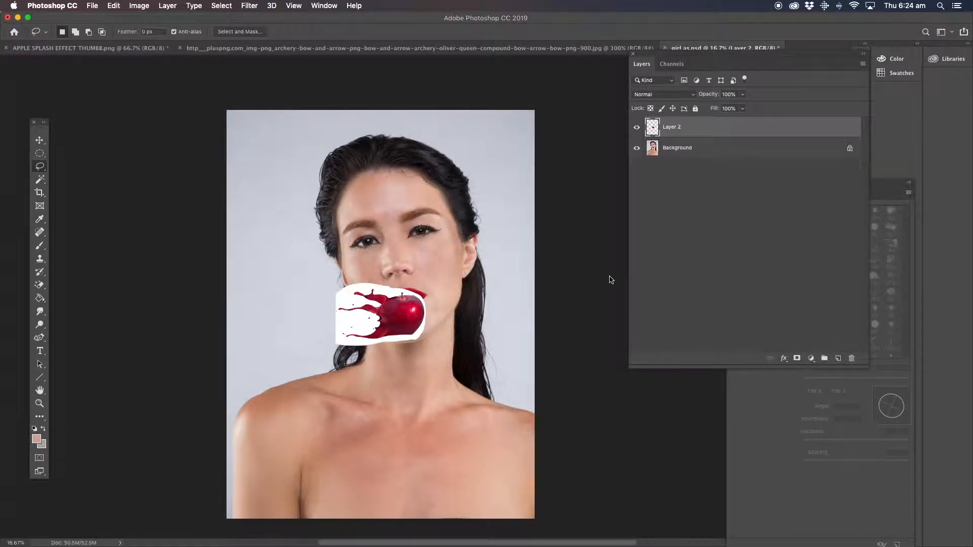
Scale the pasted apple layer up to about 223.5% and position it over the woman's forehead.
click(39, 140)
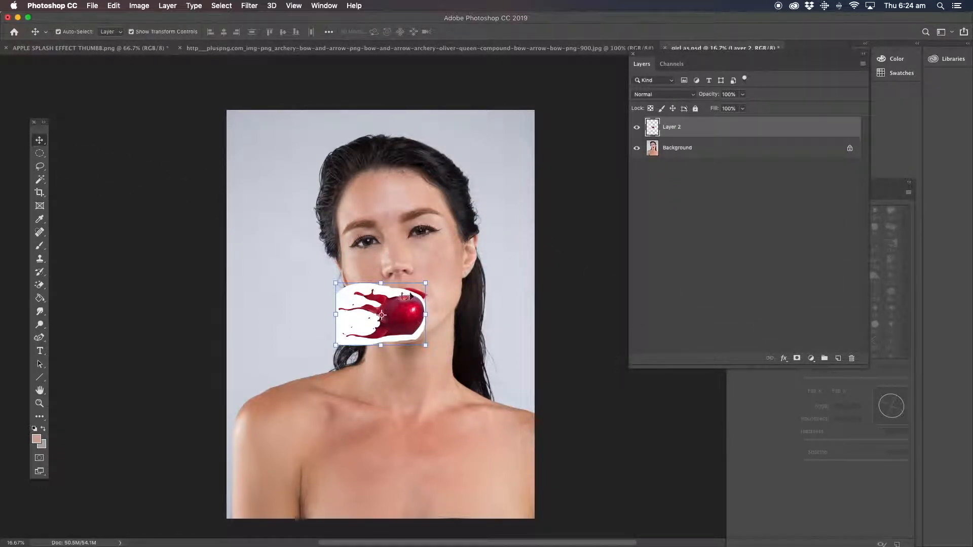
drag(322, 358, 231, 413)
drag(400, 311, 443, 152)
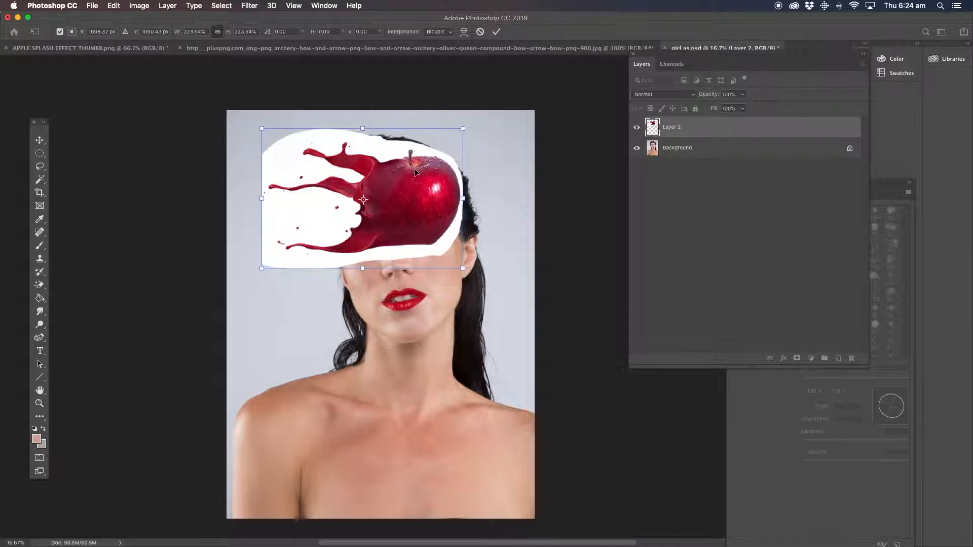
click(40, 166)
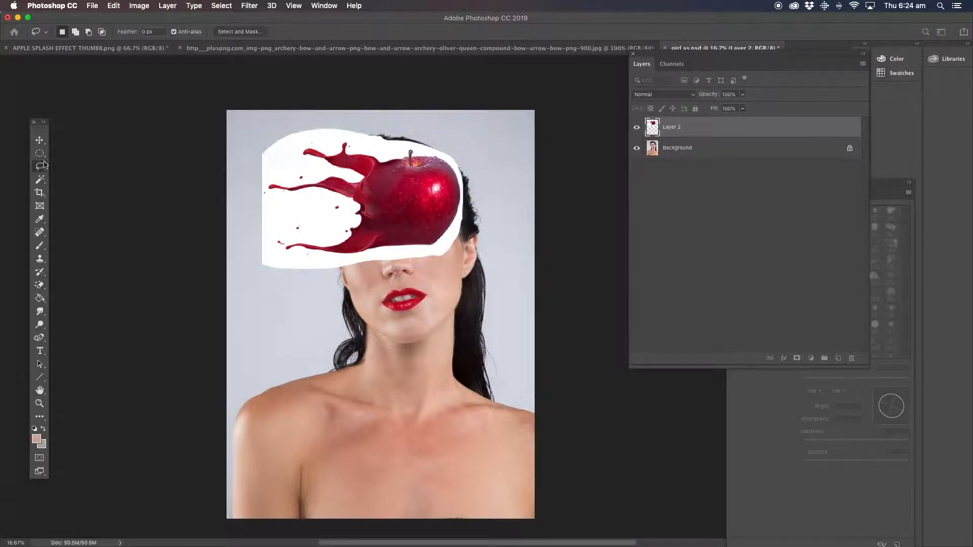
click(249, 5)
click(177, 129)
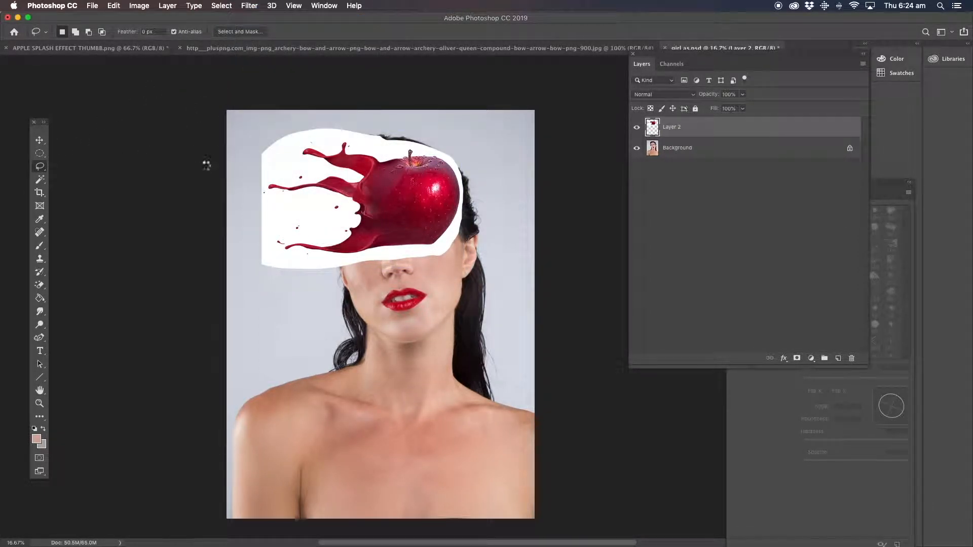
Remove the white areas around the apple with the Magic Eraser and move the apple up above the woman's eyes.
click(40, 284)
click(299, 212)
click(299, 212)
click(299, 211)
click(299, 211)
click(299, 210)
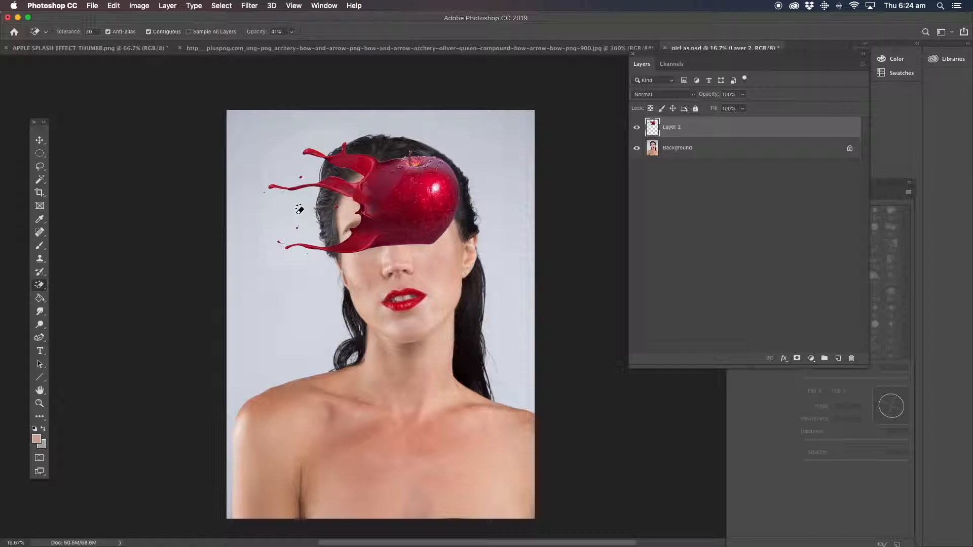
click(297, 208)
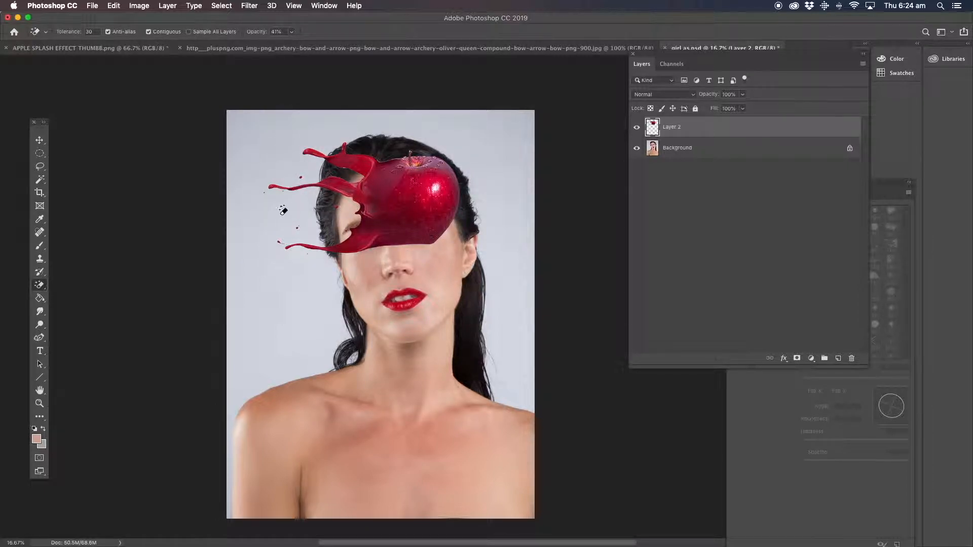
click(40, 142)
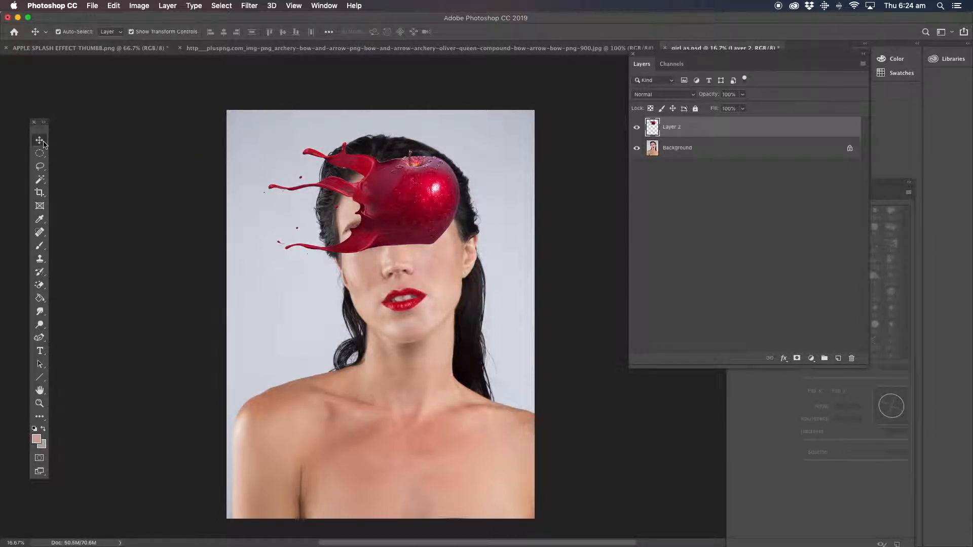
drag(396, 200, 382, 171)
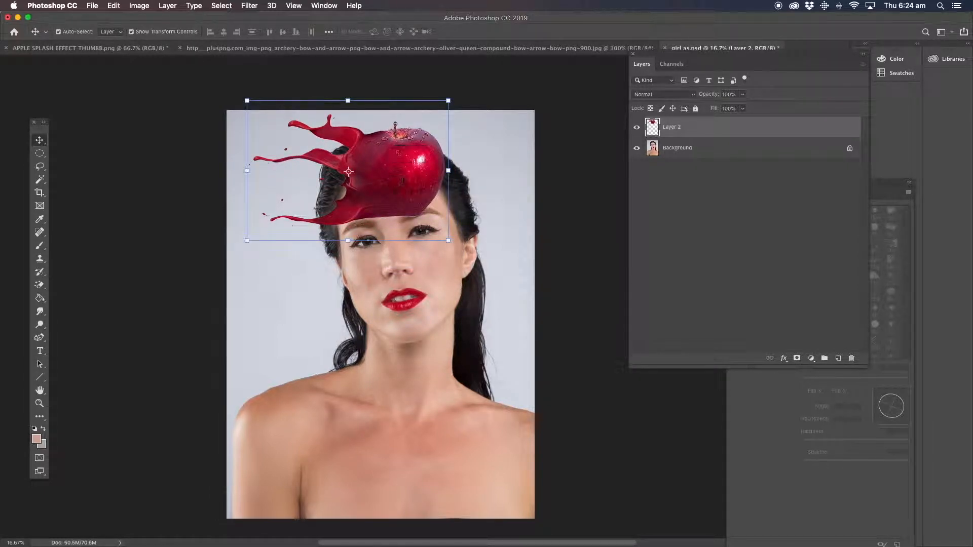
Unlock the portrait's Background layer, scale it to about 82.5% and centre it horizontally at the canvas's lower edge.
click(675, 152)
click(849, 150)
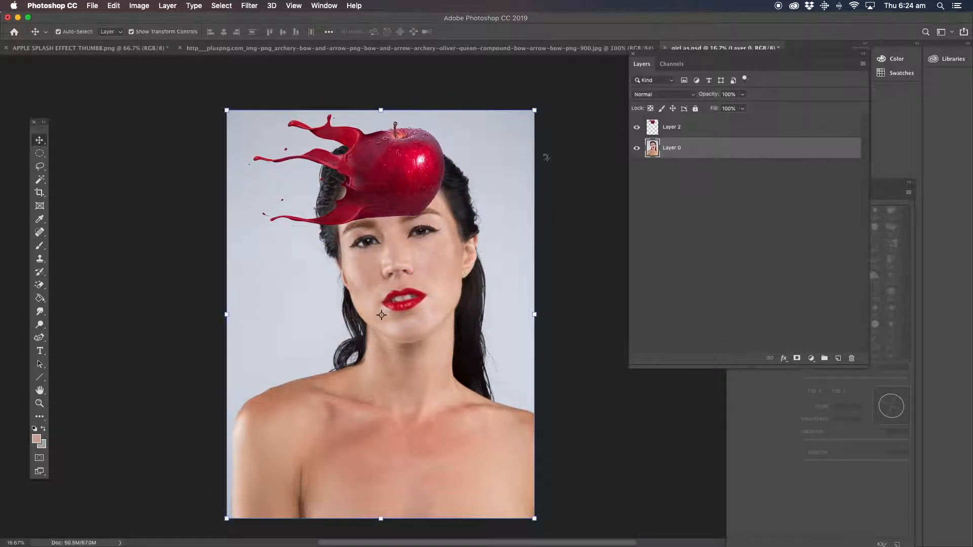
drag(228, 111, 289, 179)
drag(409, 249, 376, 249)
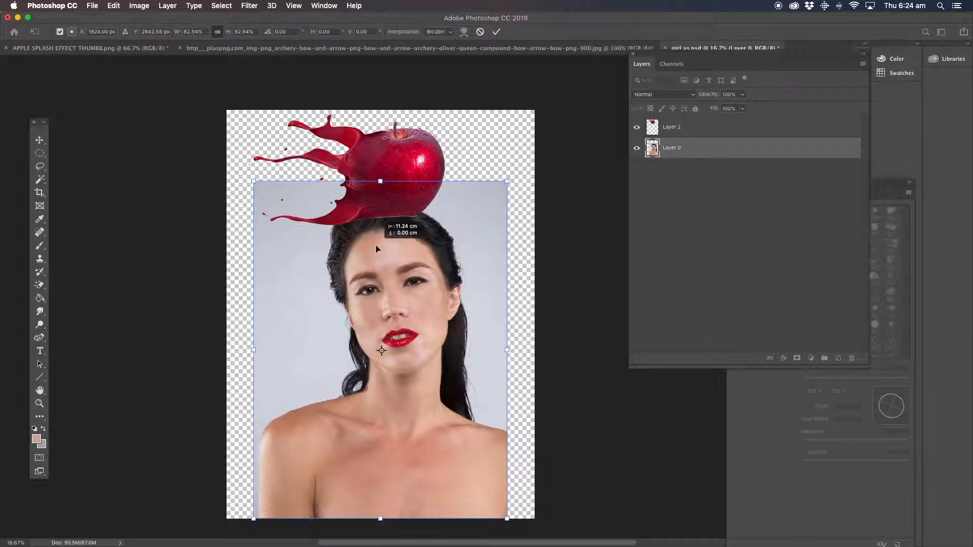
Scale the apple on Layer 2 down to about 67% and set it on top of the woman's head.
click(673, 132)
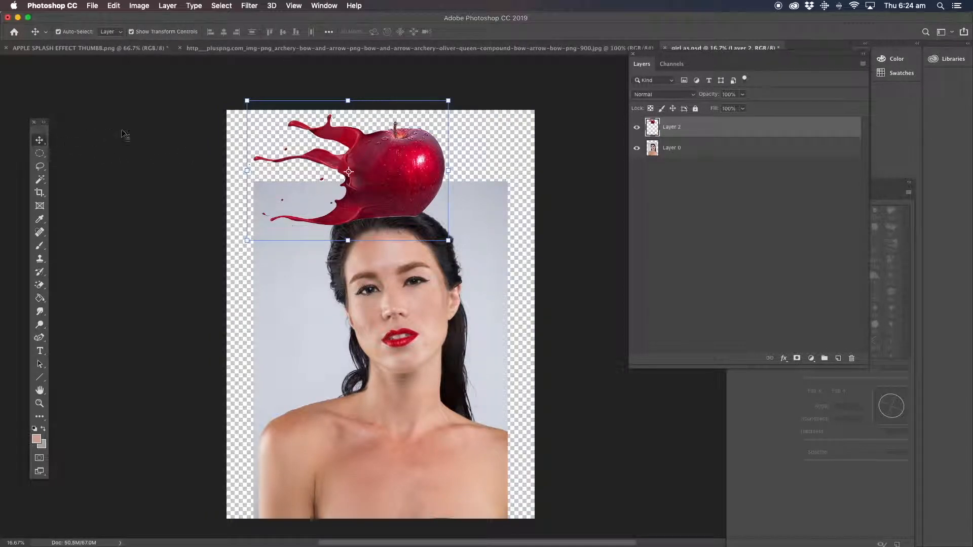
drag(247, 100, 298, 136)
drag(412, 184, 393, 168)
drag(280, 123, 294, 133)
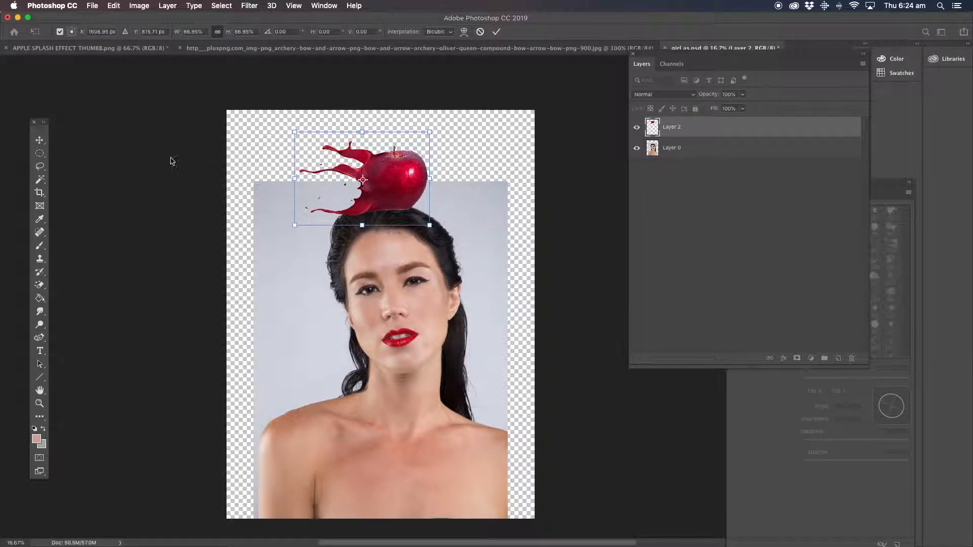
click(39, 166)
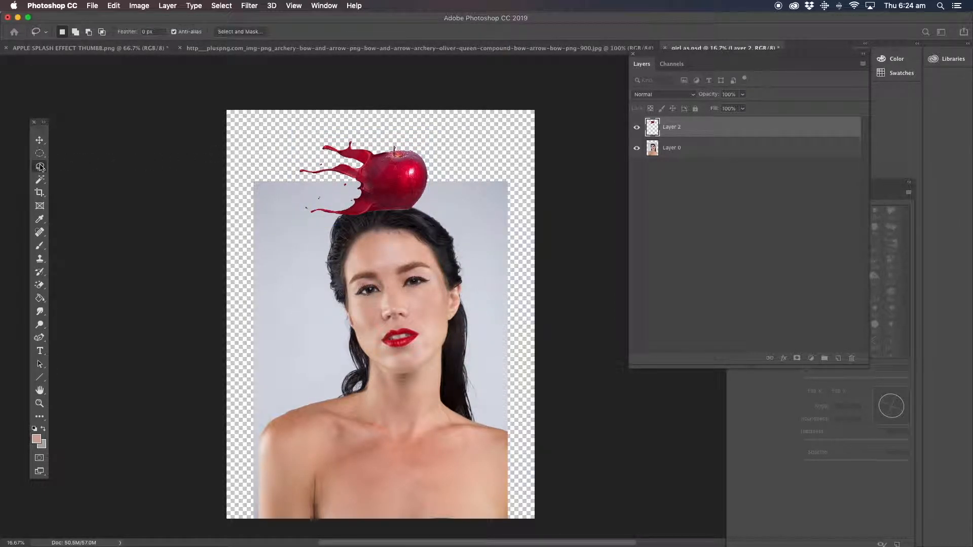
Erase the grey backdrop from the portrait on Layer 0 with the Magic Eraser and stack that layer above the apple.
click(674, 158)
click(41, 287)
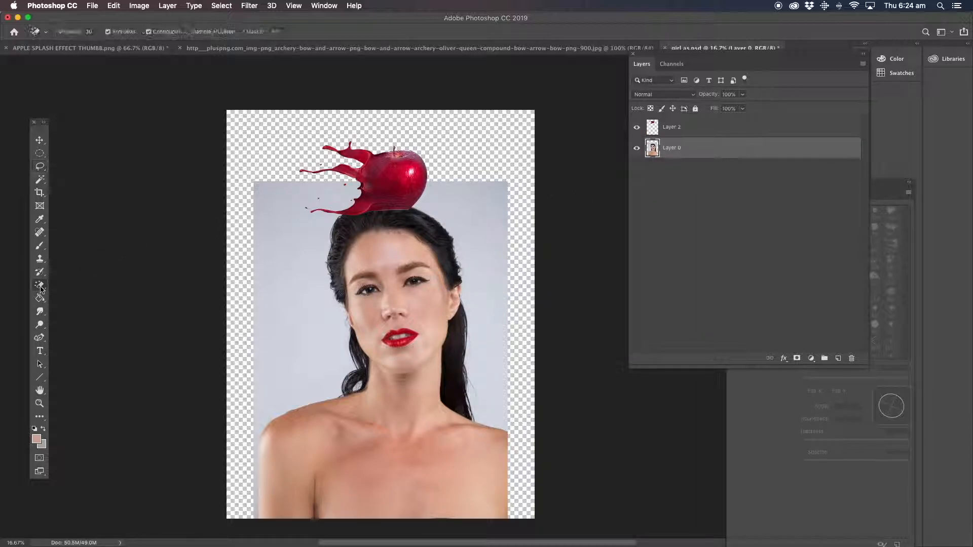
click(273, 256)
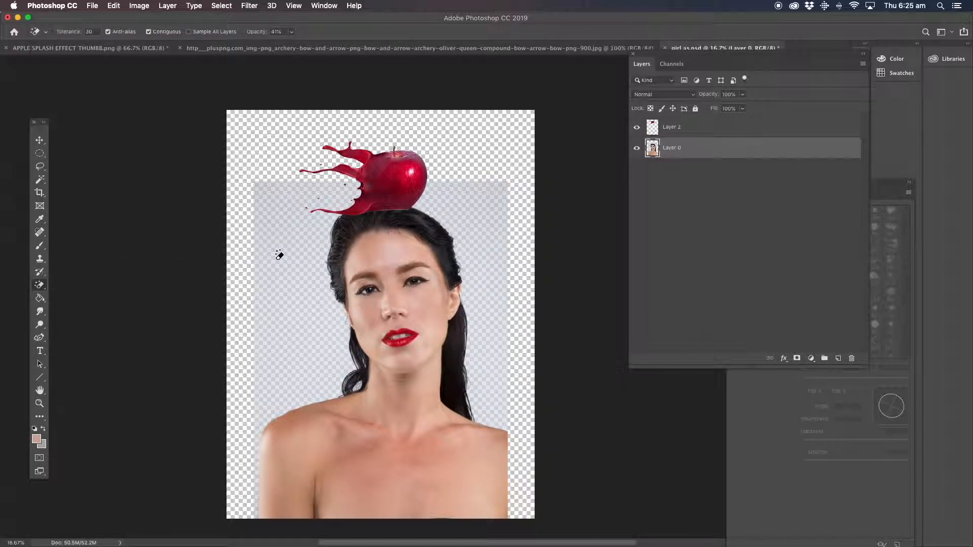
click(280, 254)
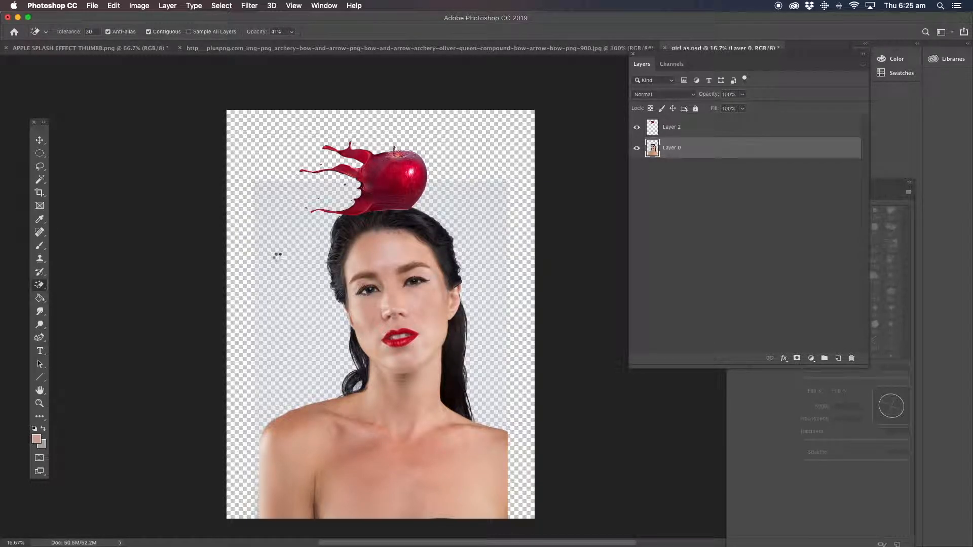
click(300, 239)
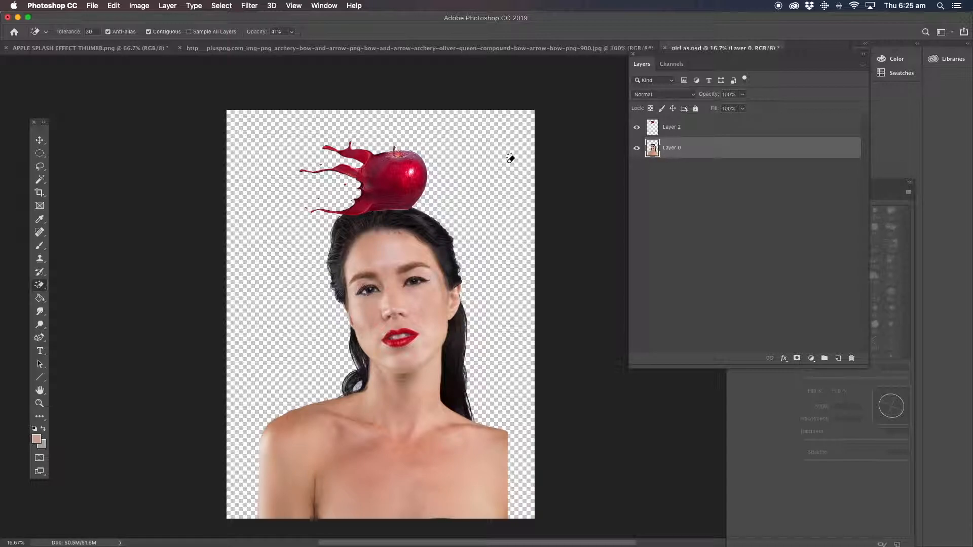
drag(687, 147, 669, 124)
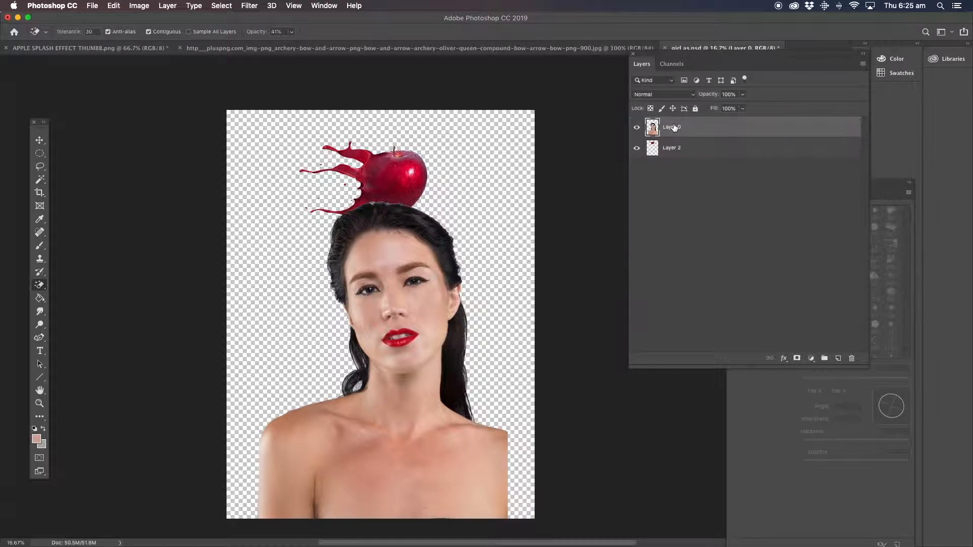
Set up the Eraser for the hair edge with a soft round 30 px brush, 0% hardness and 1% spacing.
click(39, 403)
click(389, 209)
click(357, 212)
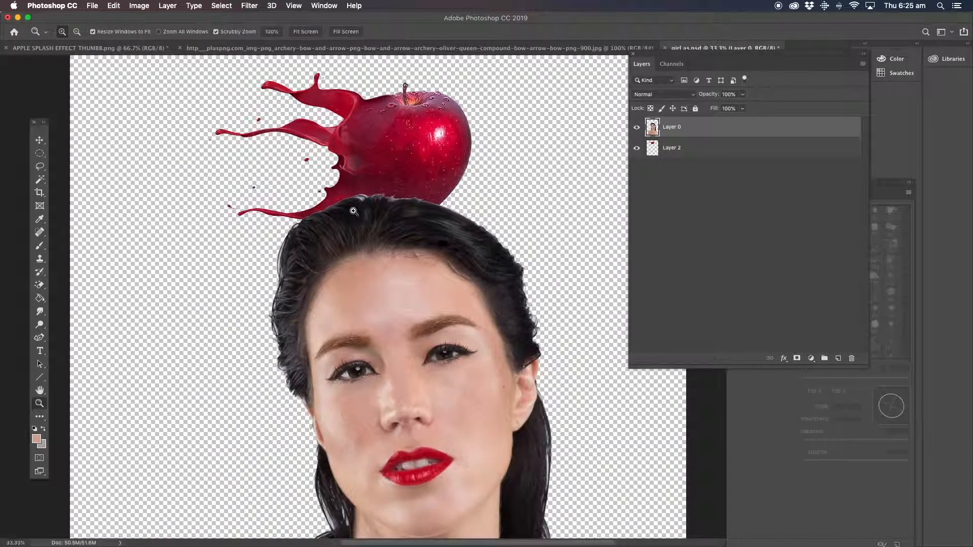
click(356, 211)
click(376, 203)
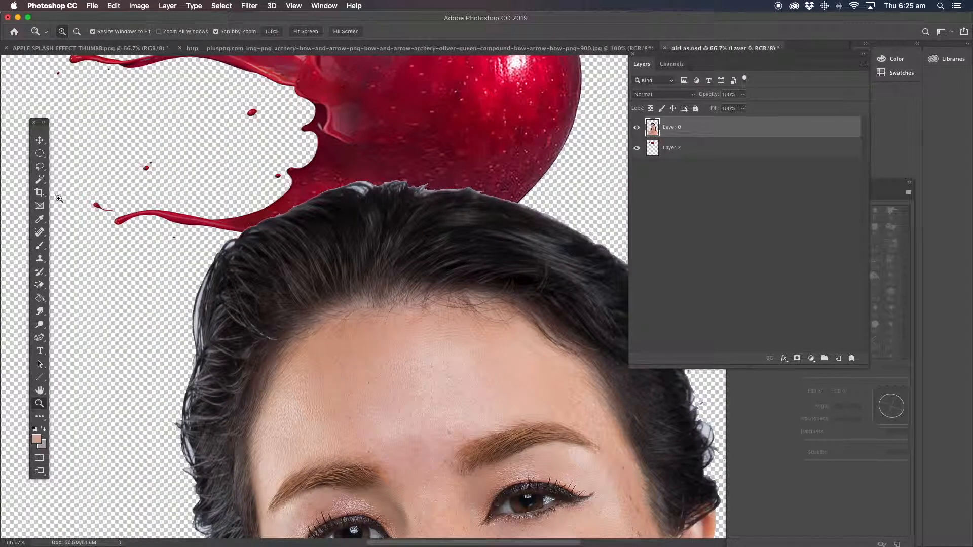
click(40, 287)
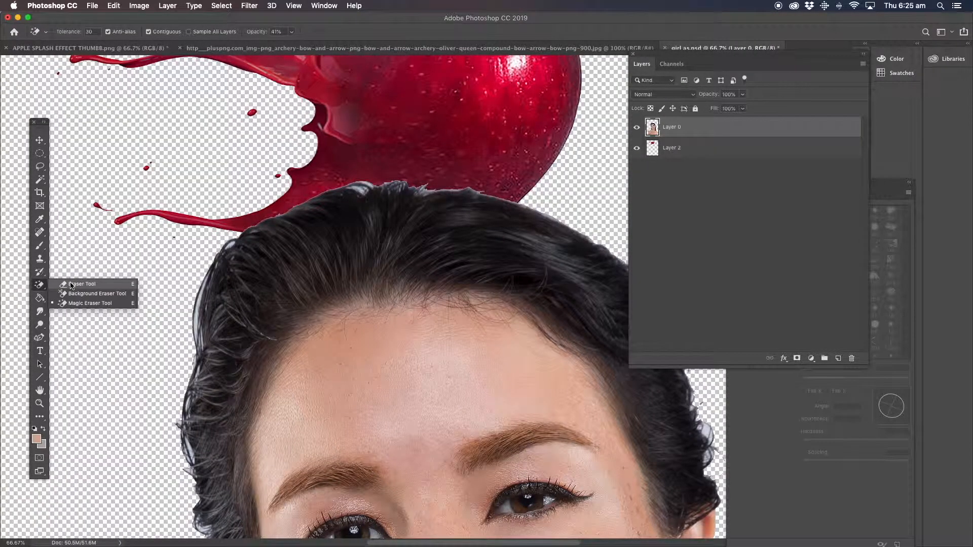
click(71, 285)
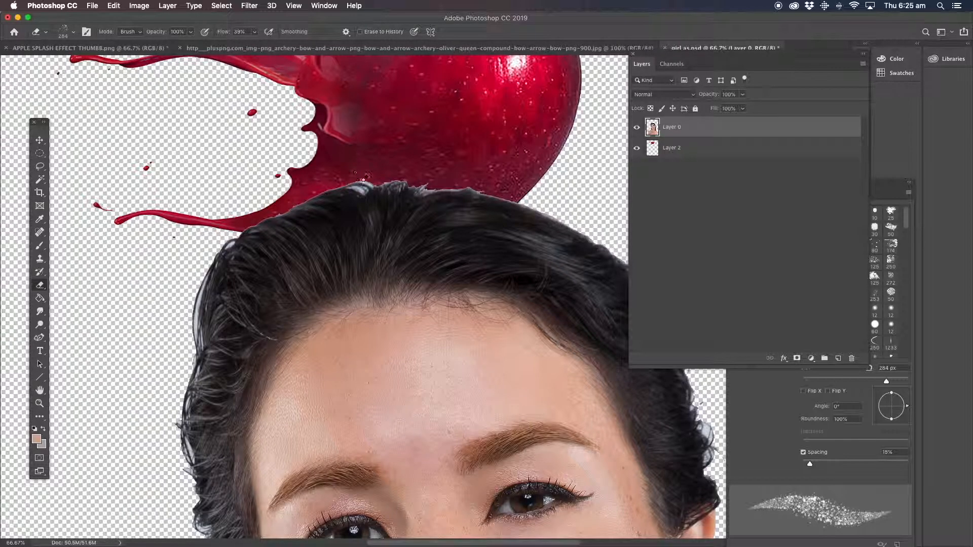
drag(815, 381, 851, 381)
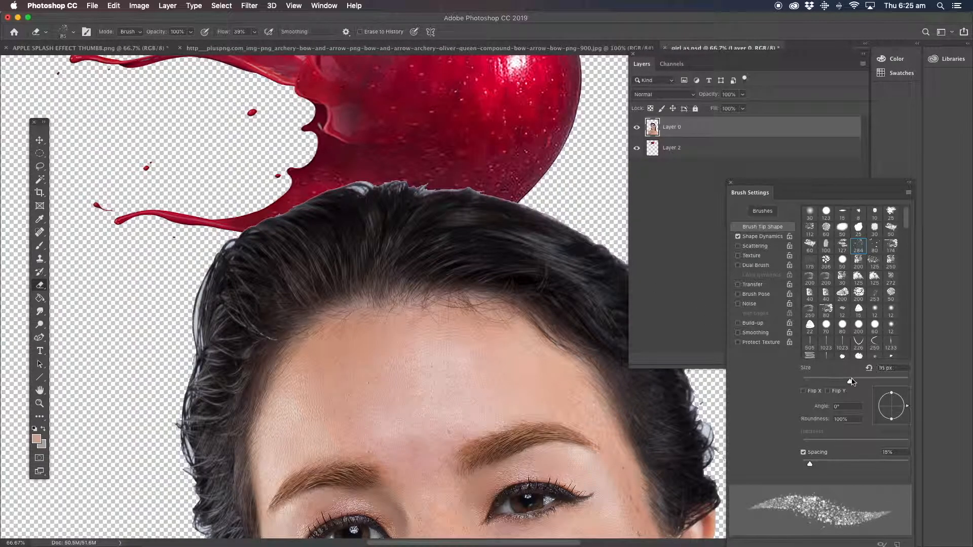
drag(810, 464, 742, 463)
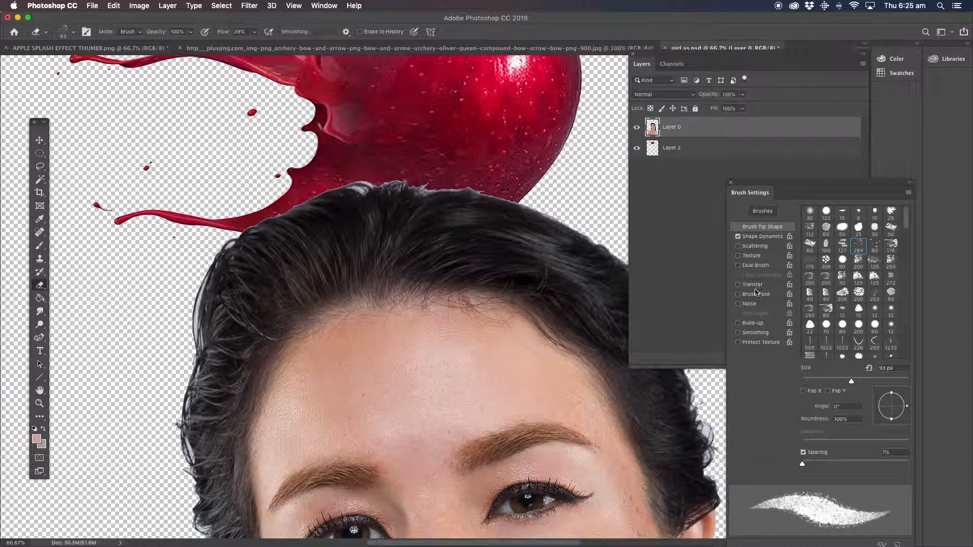
click(811, 215)
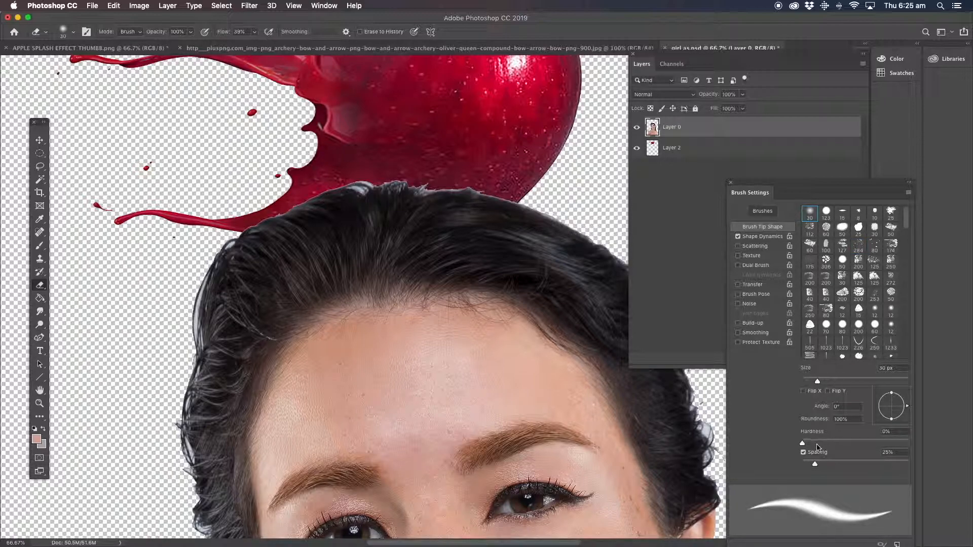
drag(805, 466, 802, 464)
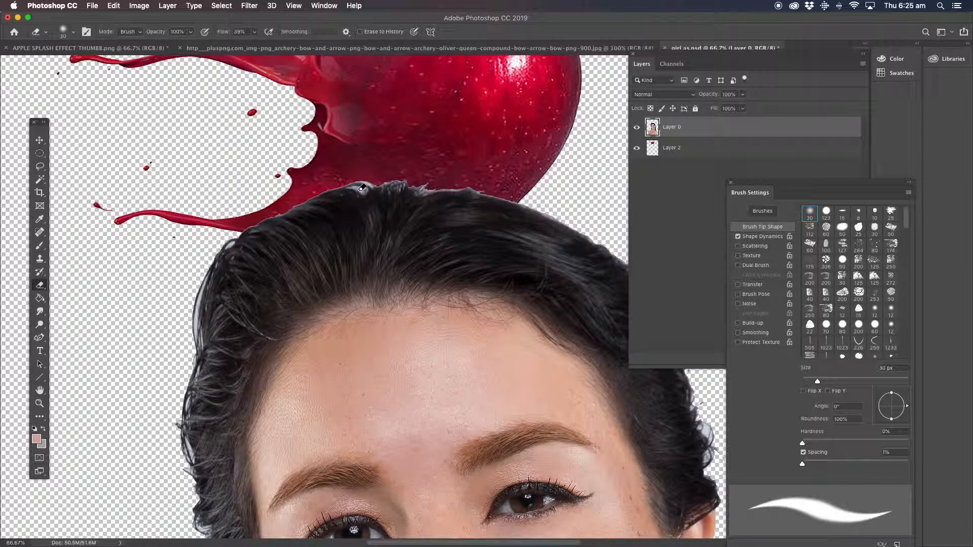
Erase the light fringe and stray hairs along the top of the head, lowering the eraser opacity to 51%.
drag(363, 189, 359, 186)
click(190, 32)
drag(192, 43, 169, 44)
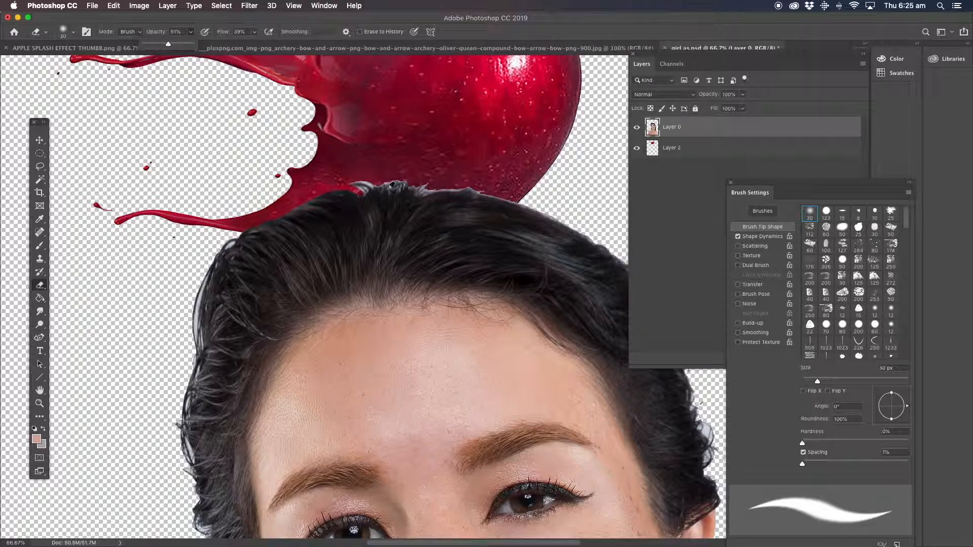
click(367, 189)
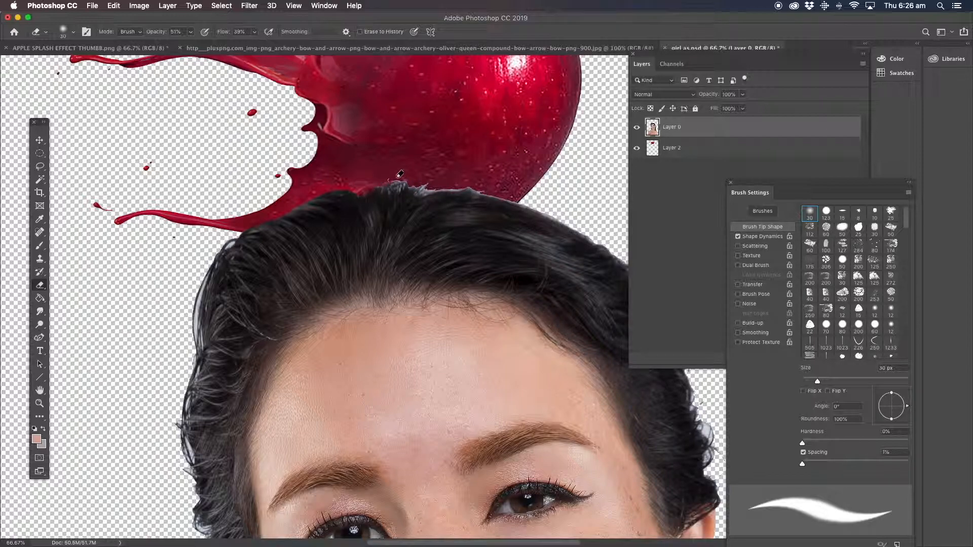
mouse_move(396, 188)
mouse_down()
mouse_move(406, 179)
mouse_move(396, 190)
mouse_move(385, 178)
mouse_up()
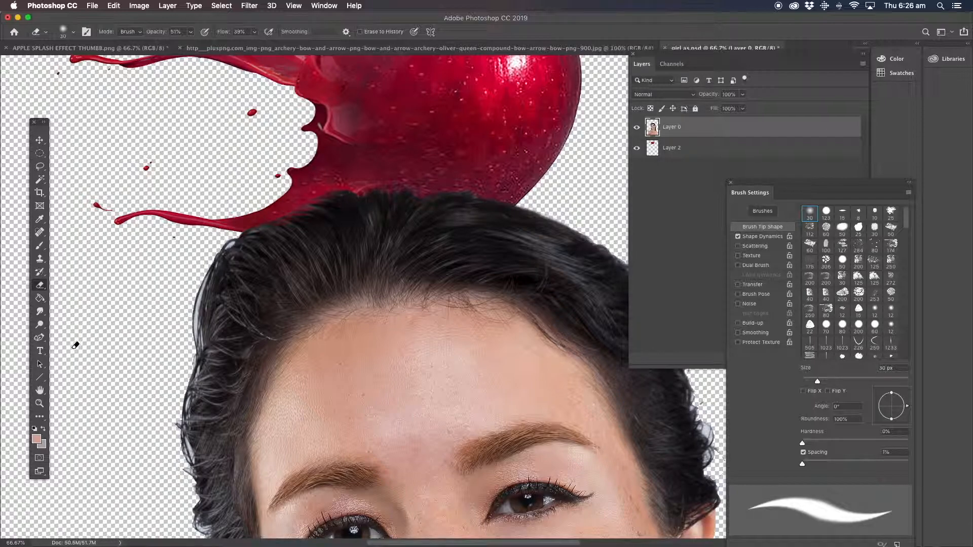
click(39, 403)
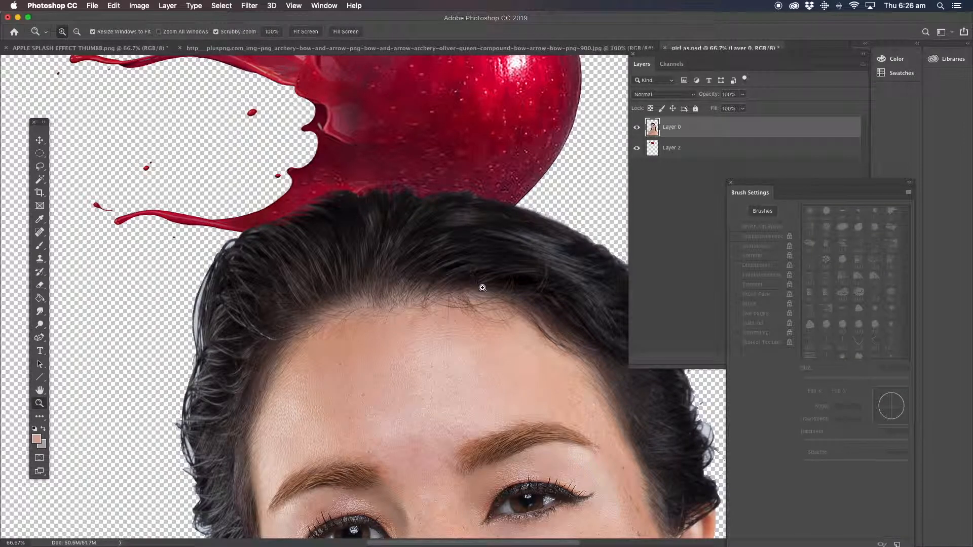
alt+click(486, 316)
alt+click(493, 308)
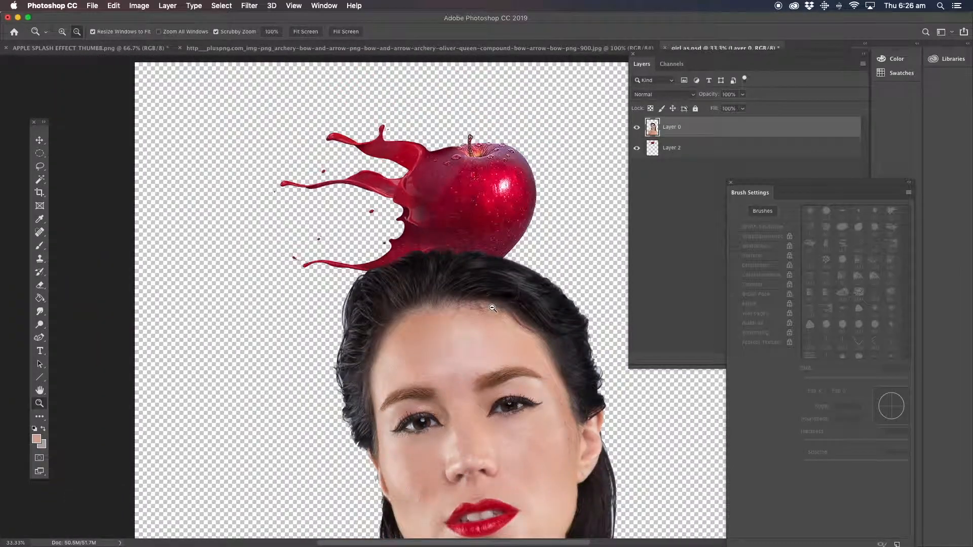
Copy the whole arrow image and paste it as a new layer into girl as.psd.
click(242, 50)
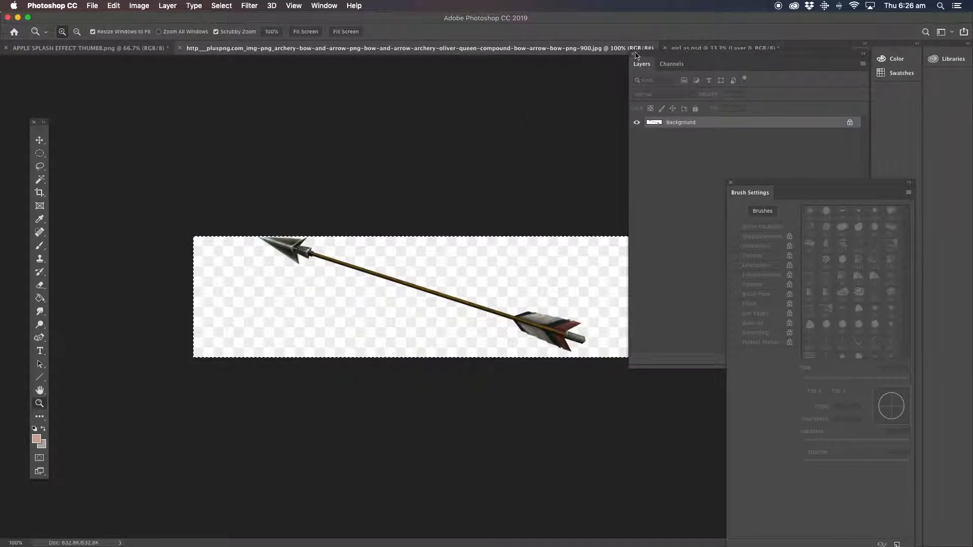
click(708, 49)
key(super+v)
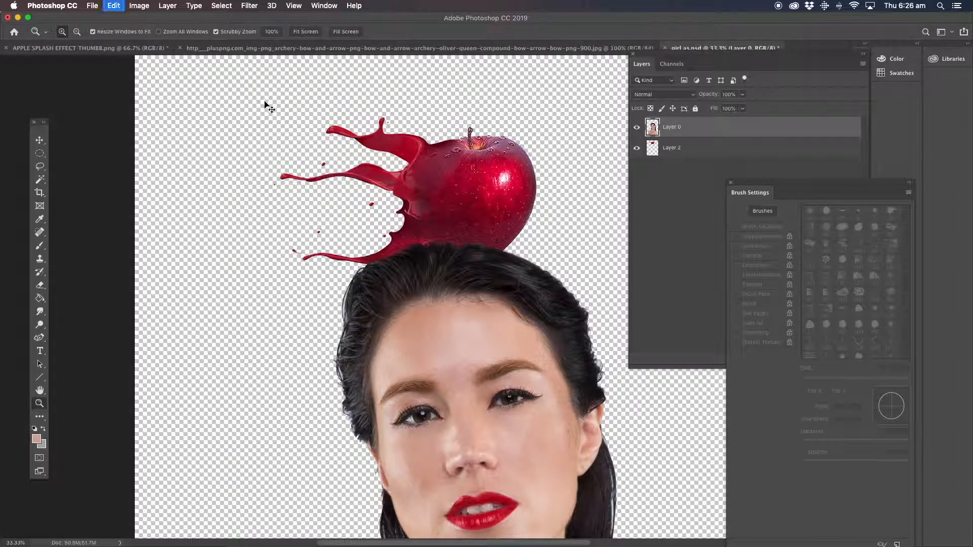
alt+click(386, 206)
alt+click(387, 205)
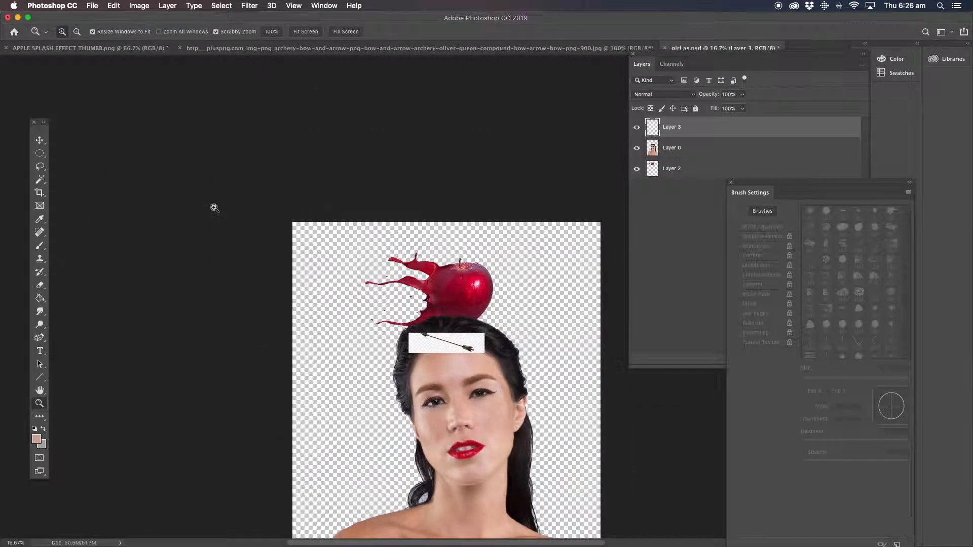
Enlarge the pasted arrow on Layer 3 to about 492% and sharpen it.
click(42, 141)
drag(408, 332, 282, 282)
drag(485, 352, 620, 398)
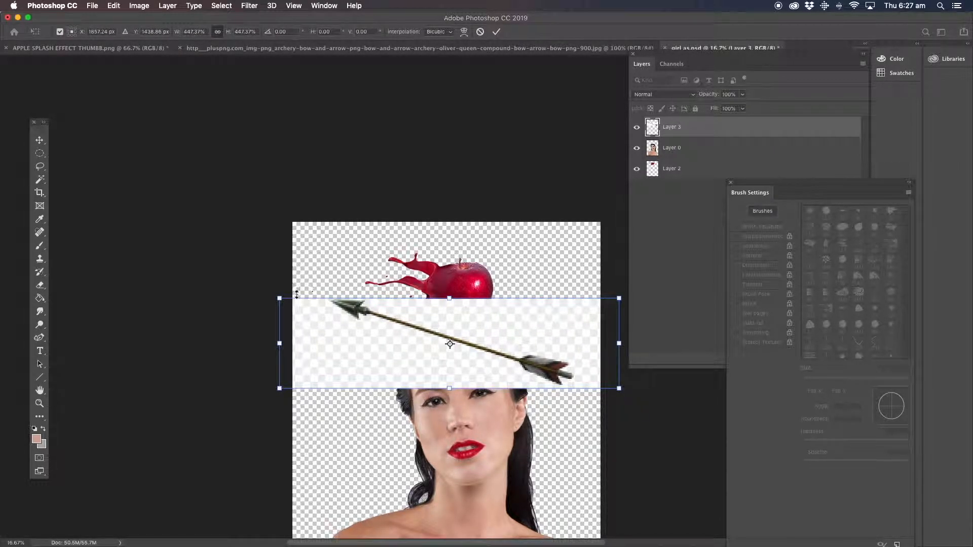
drag(279, 299, 245, 289)
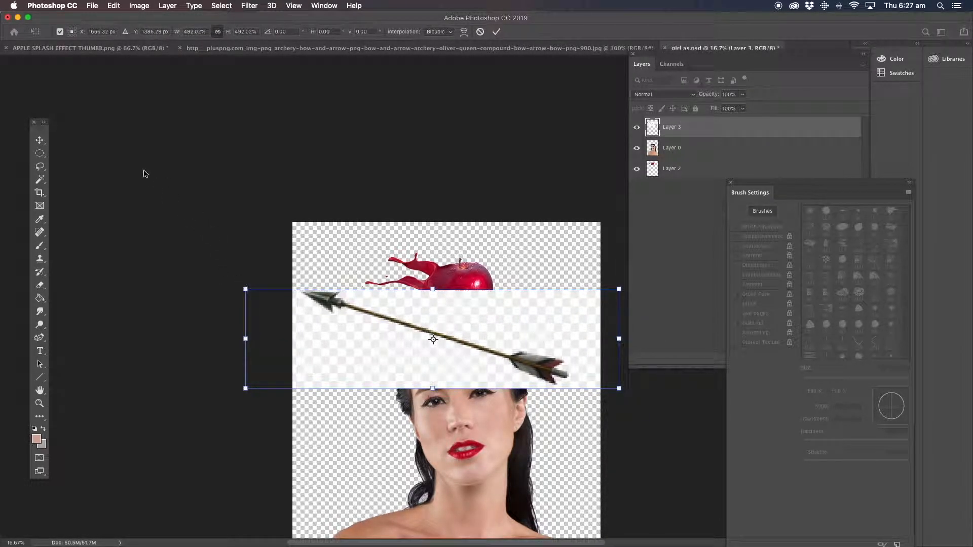
click(39, 140)
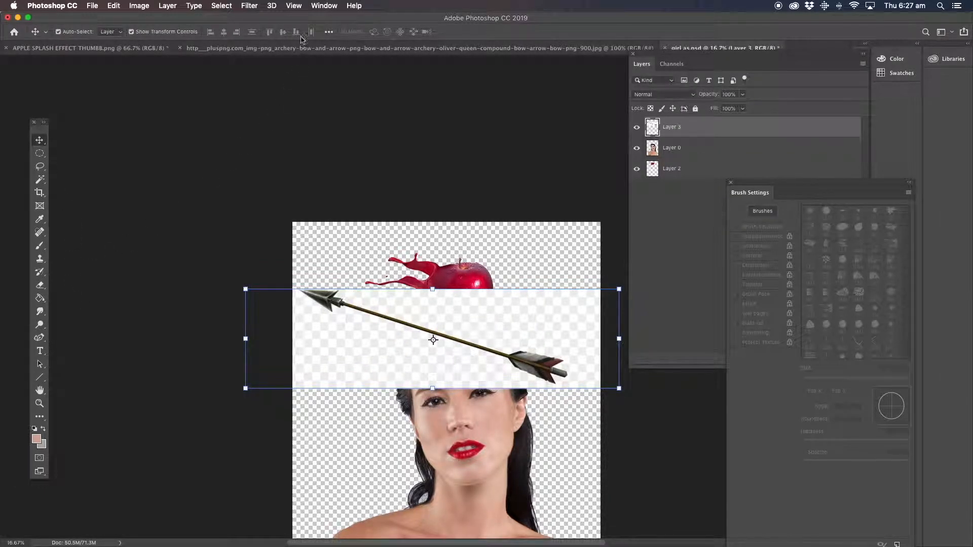
click(250, 7)
click(177, 108)
Erase the light checkered background above and below the arrow with the Magic Eraser.
click(40, 285)
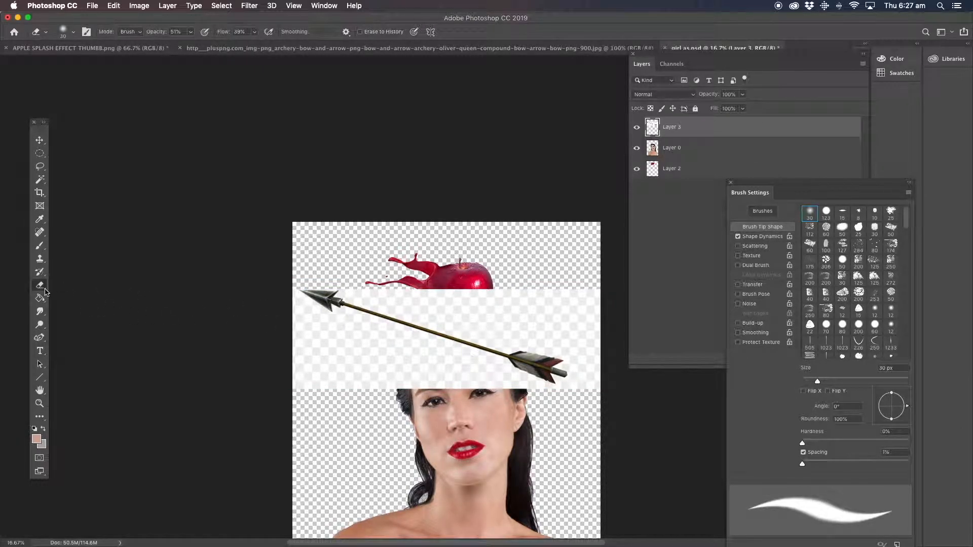
drag(41, 287, 101, 305)
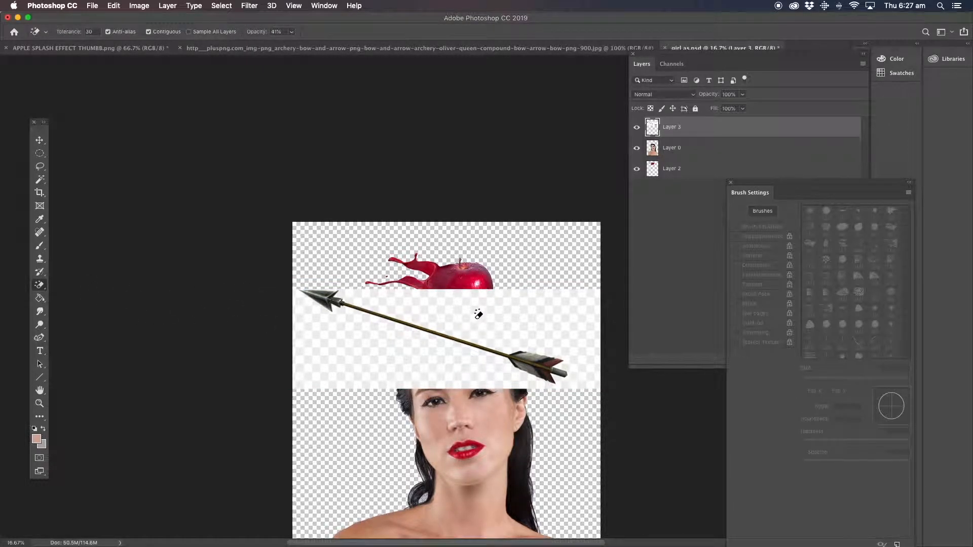
click(479, 319)
click(408, 352)
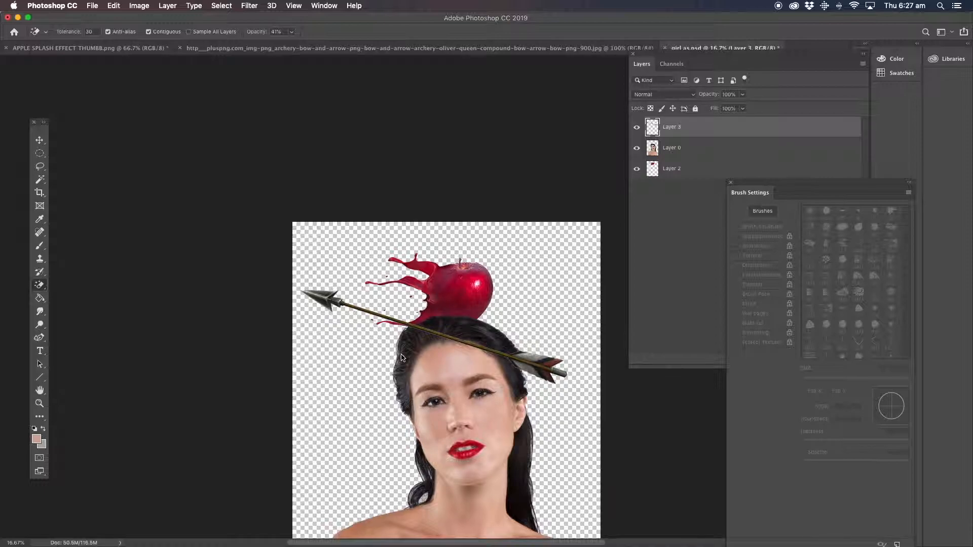
Rotate the arrow until it lies horizontal and position it across the middle of the apple.
click(39, 140)
drag(234, 280, 221, 342)
drag(527, 336, 545, 299)
Erase the leftover background patch below the arrowhead and stack Layer 3 beneath the apple layer.
click(40, 166)
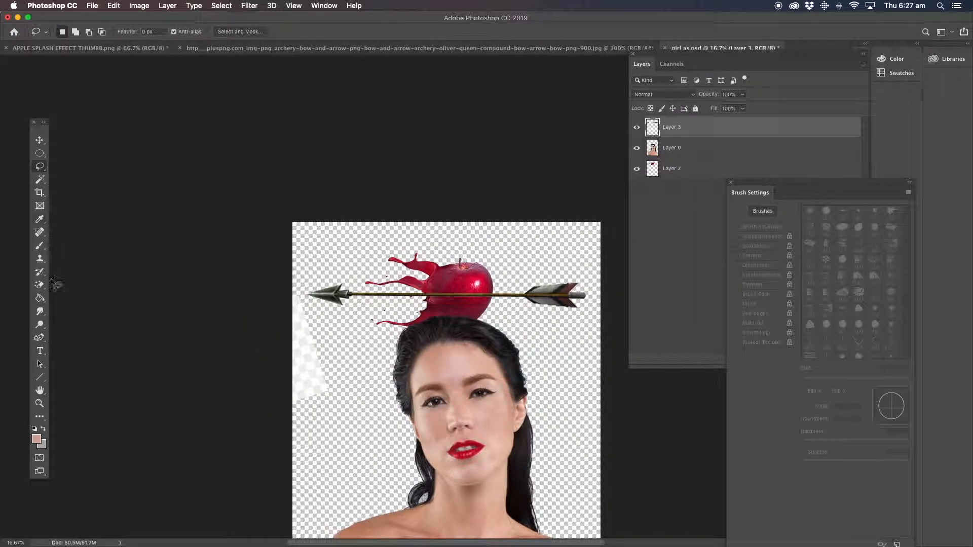
click(39, 285)
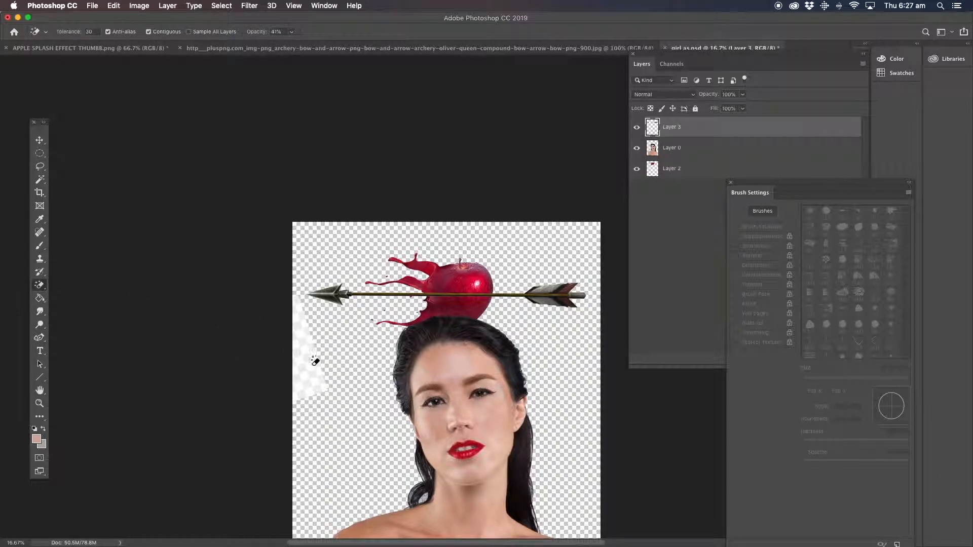
click(306, 366)
click(307, 364)
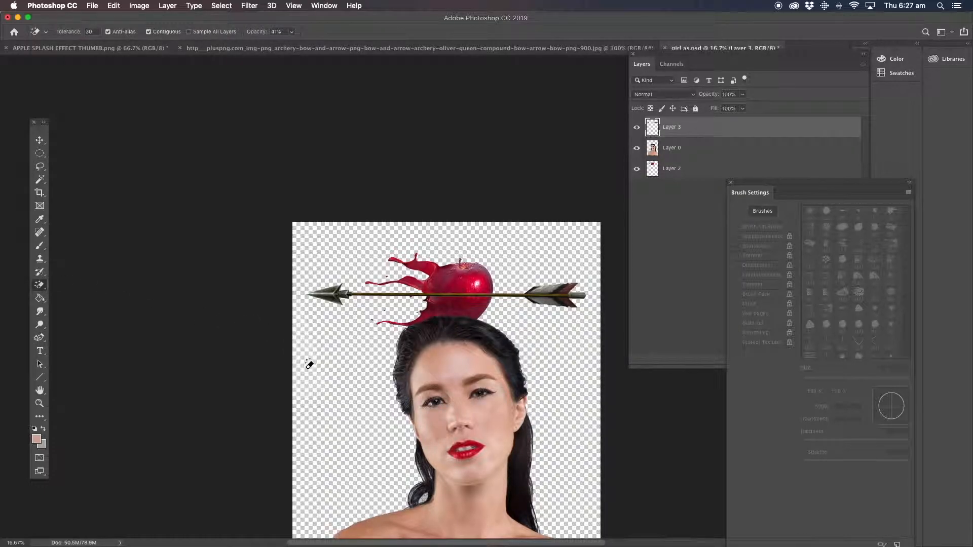
drag(679, 128, 663, 183)
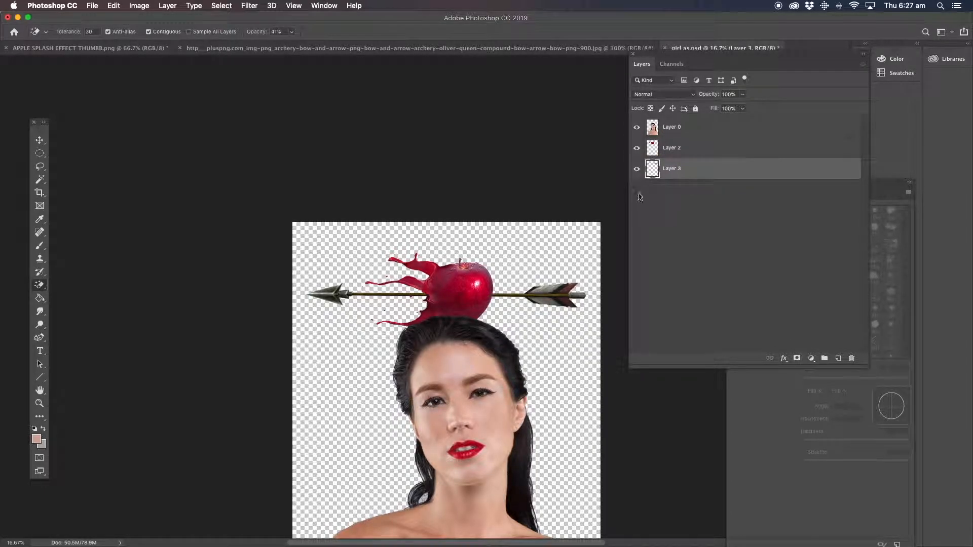
Apply the Sharpen filter again to the arrow on Layer 3.
click(39, 403)
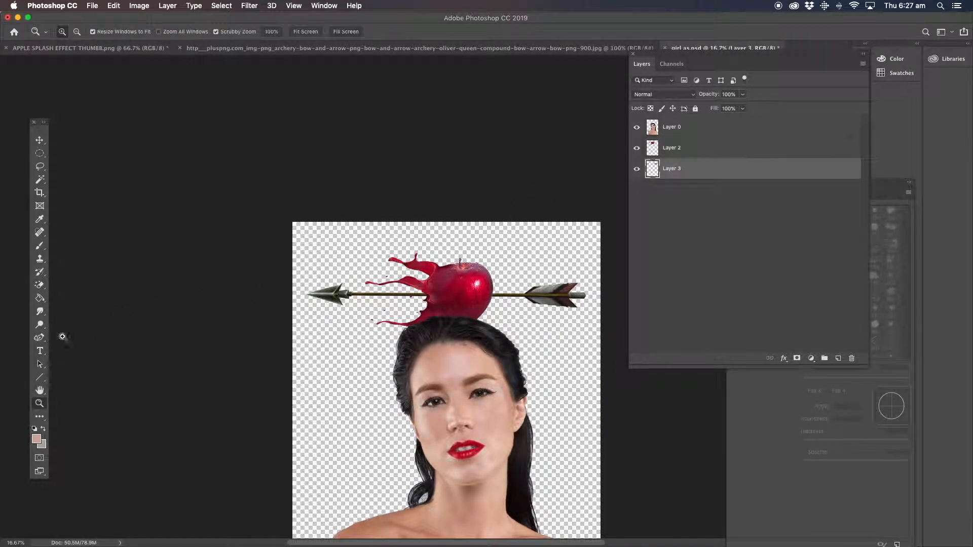
click(405, 312)
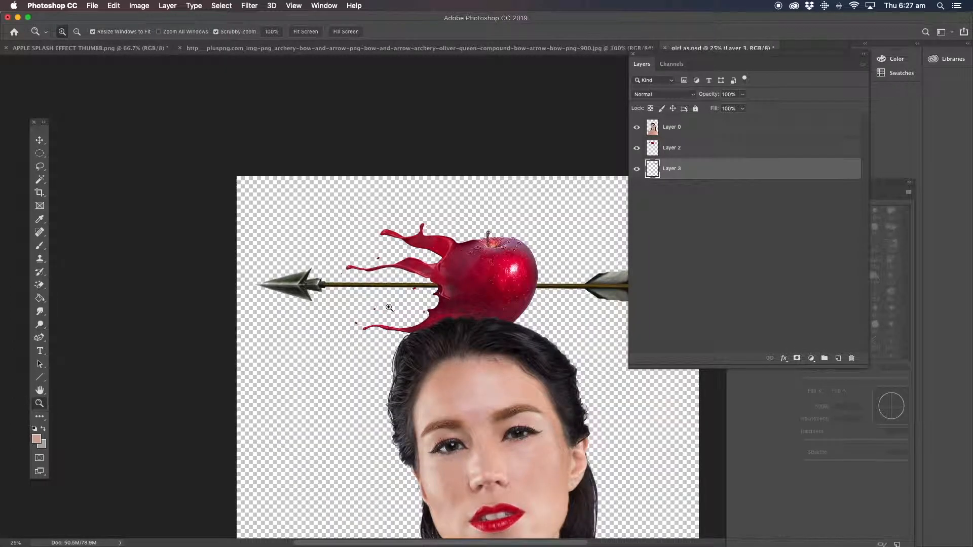
click(393, 307)
click(389, 303)
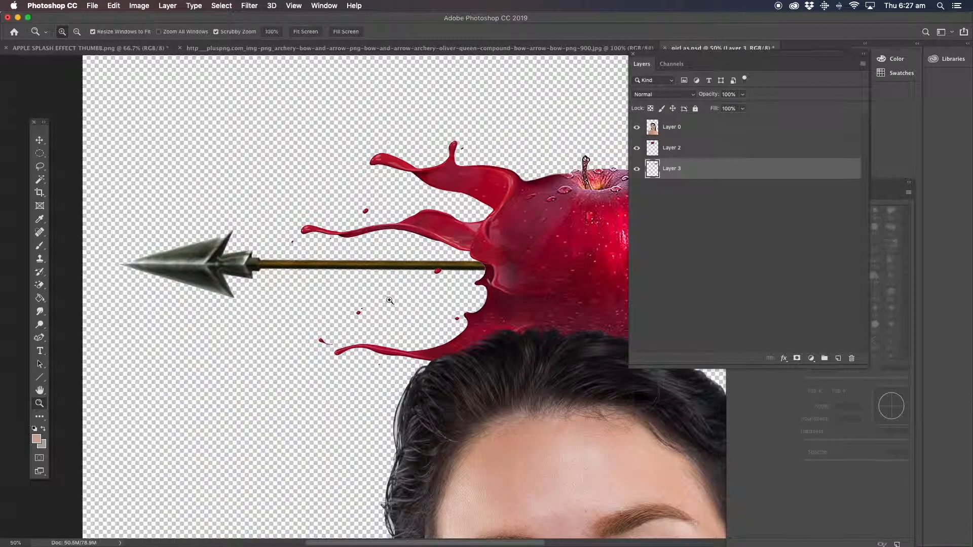
click(681, 150)
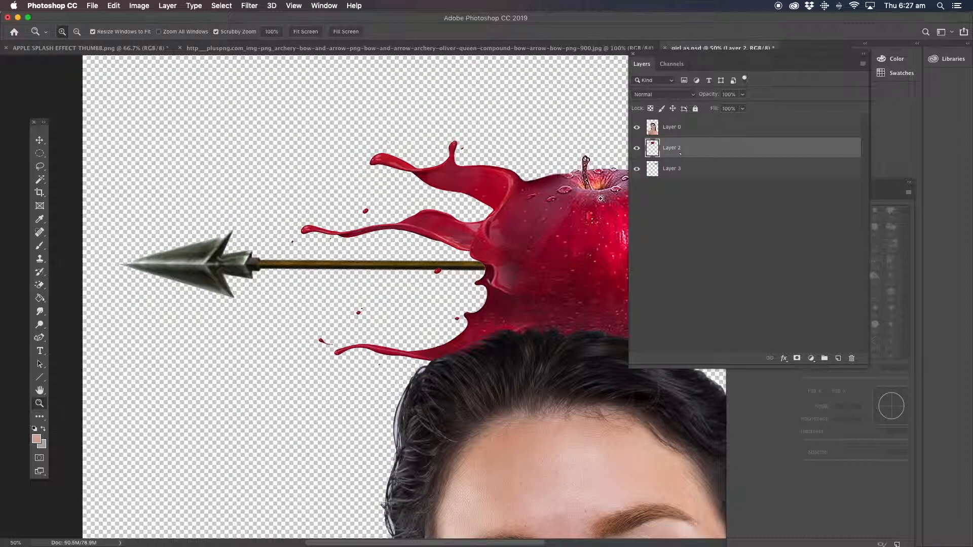
click(673, 172)
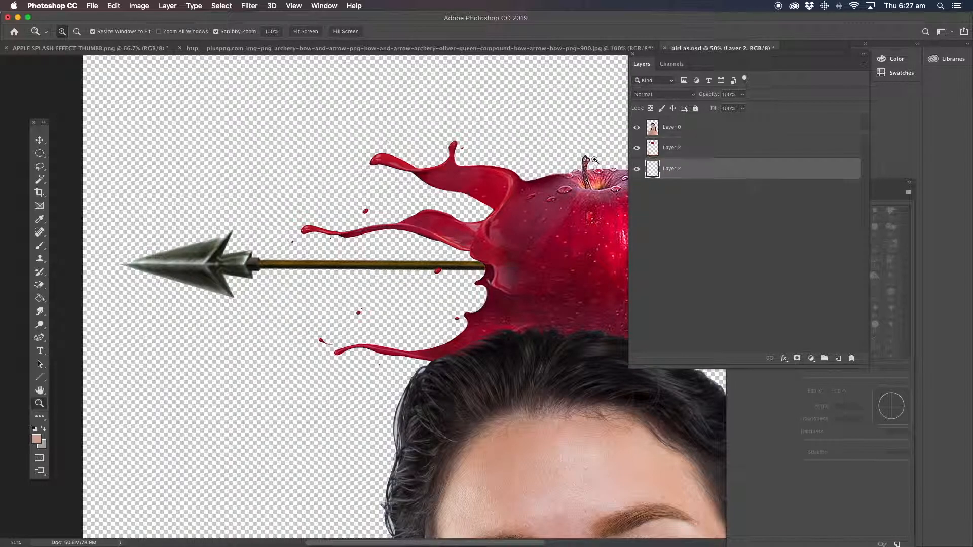
click(250, 6)
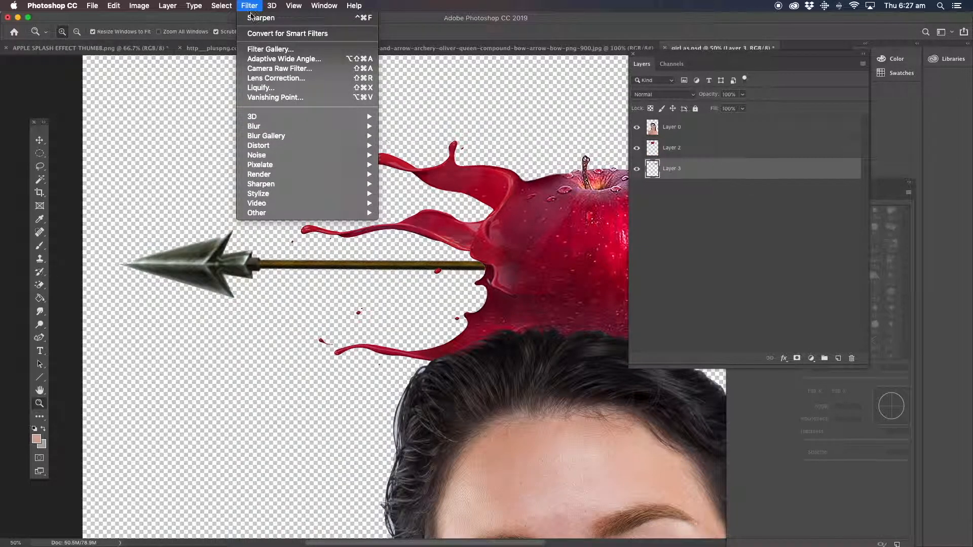
click(256, 18)
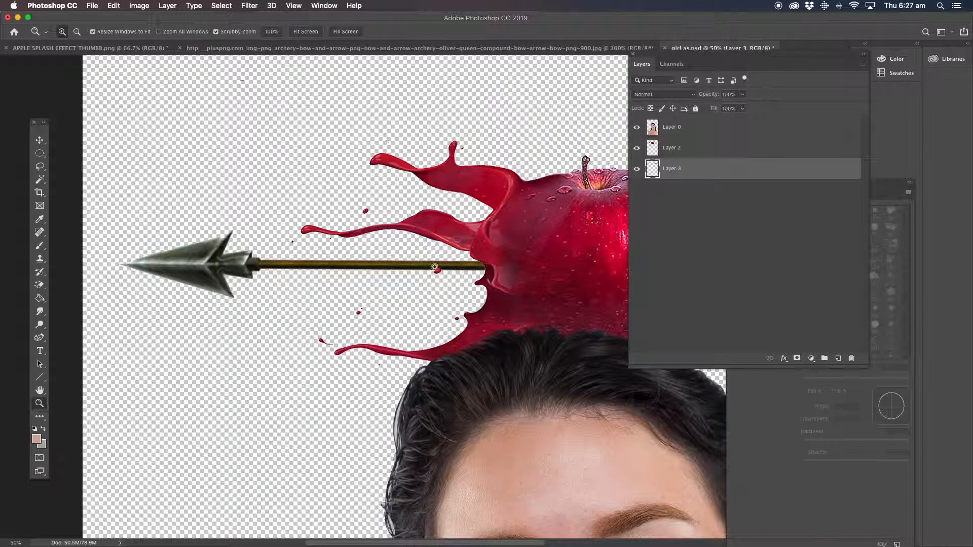
Duplicate the arrow layer, Layer 3, within girl as.psd as Layer 3 copy.
alt+click(530, 269)
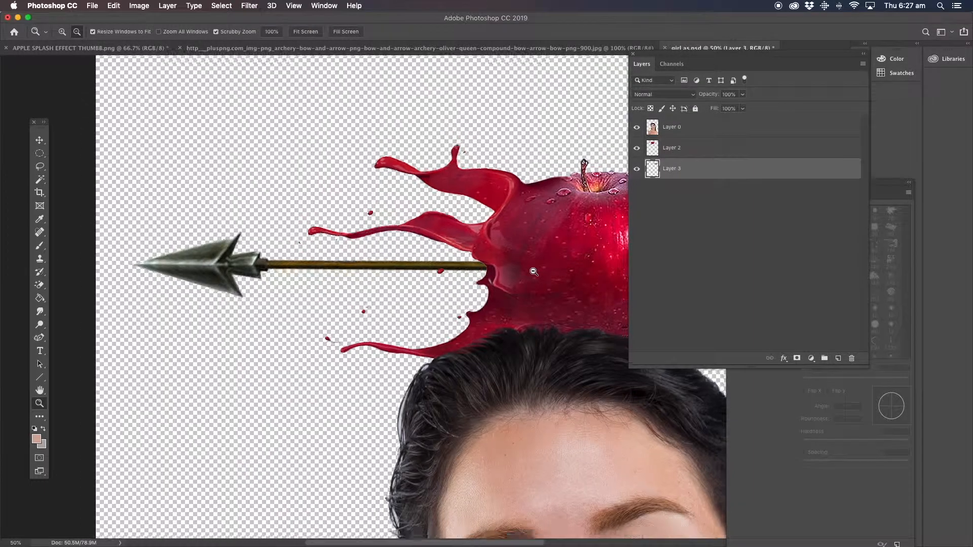
right_click(687, 173)
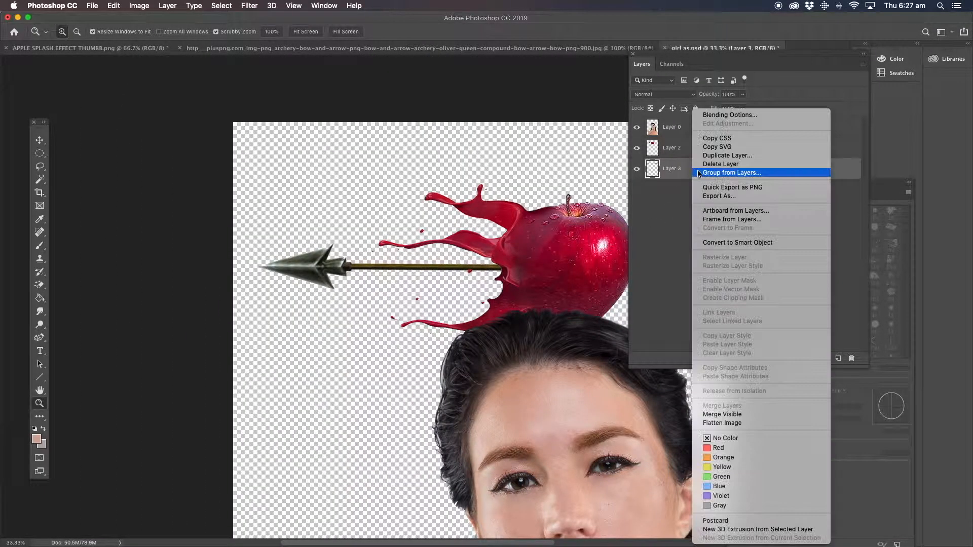
key(Escape)
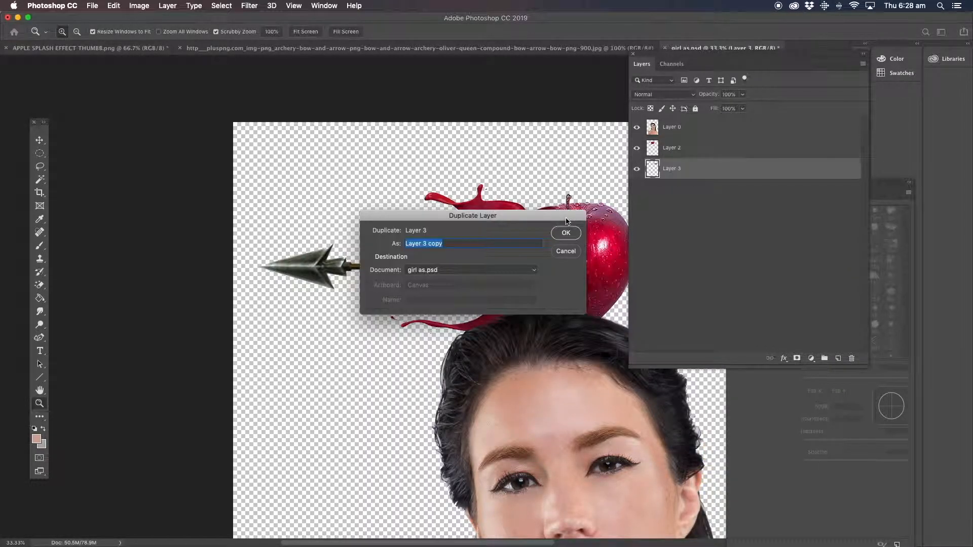
click(574, 233)
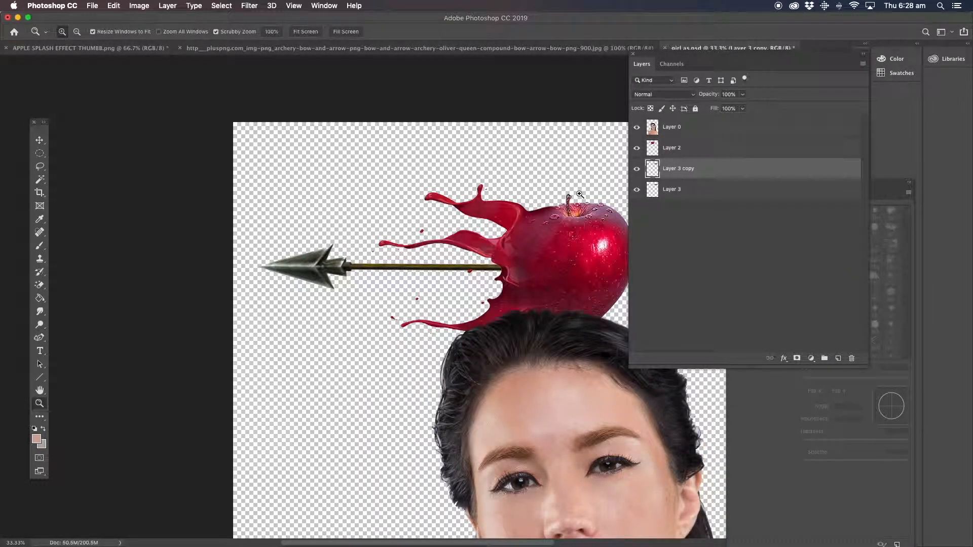
Apply a Motion Blur at an angle of -3° with an increased distance to Layer 3 copy.
click(40, 140)
click(250, 7)
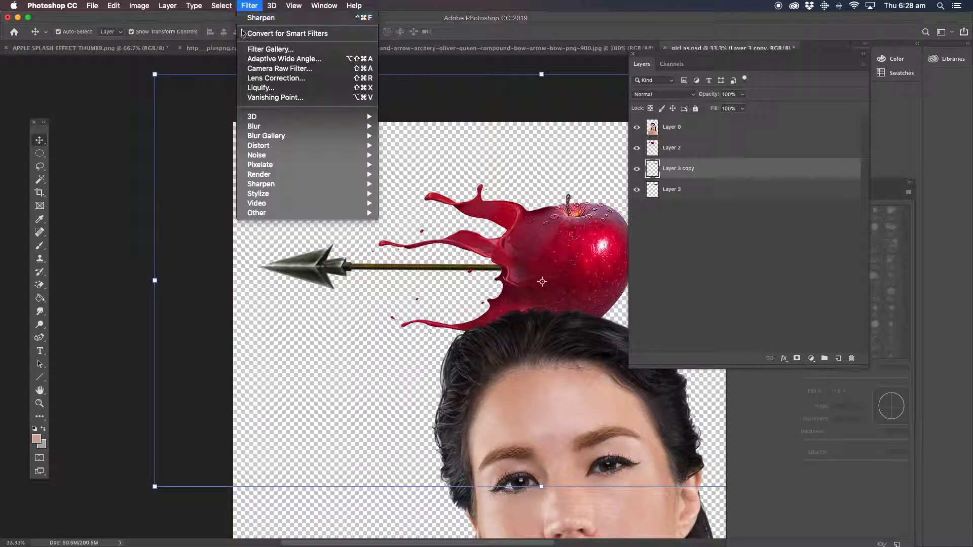
mouse_move(304, 126)
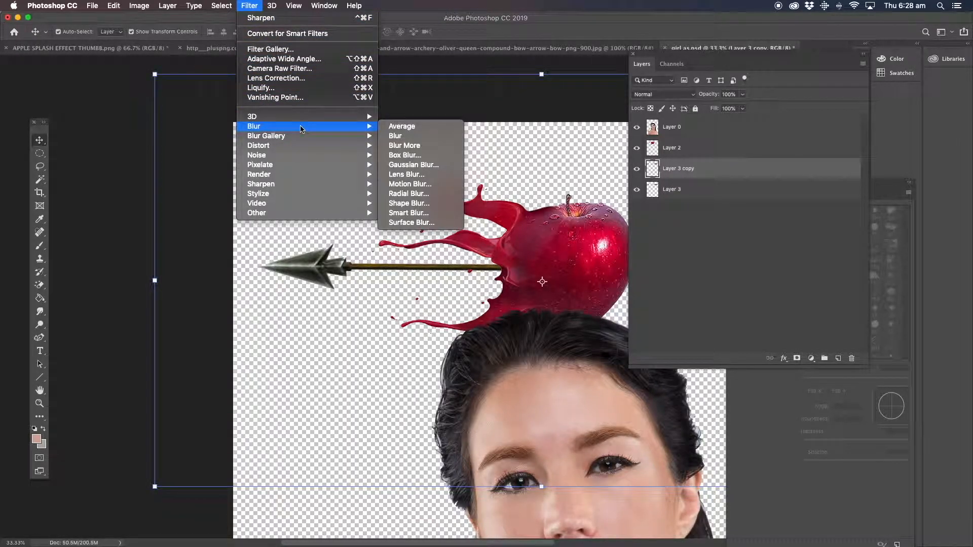
click(427, 184)
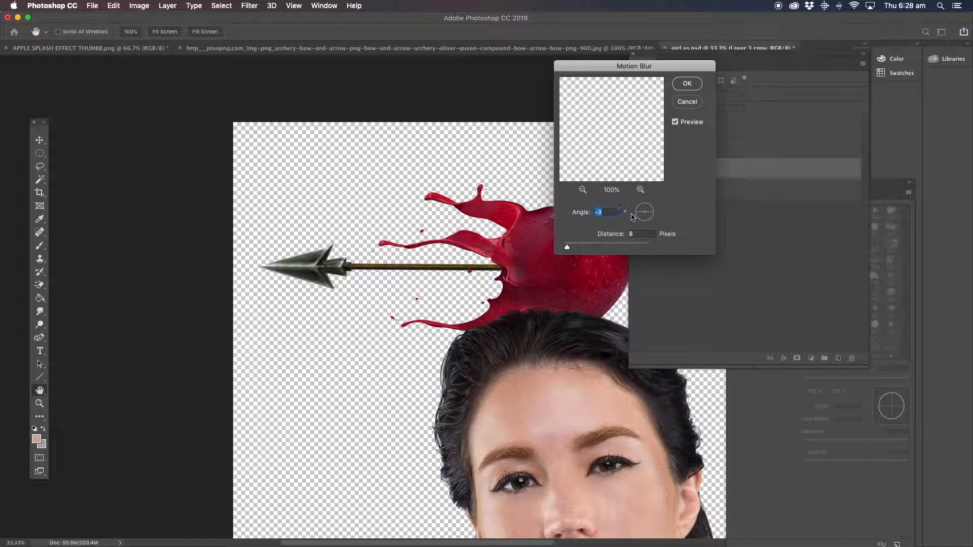
click(577, 247)
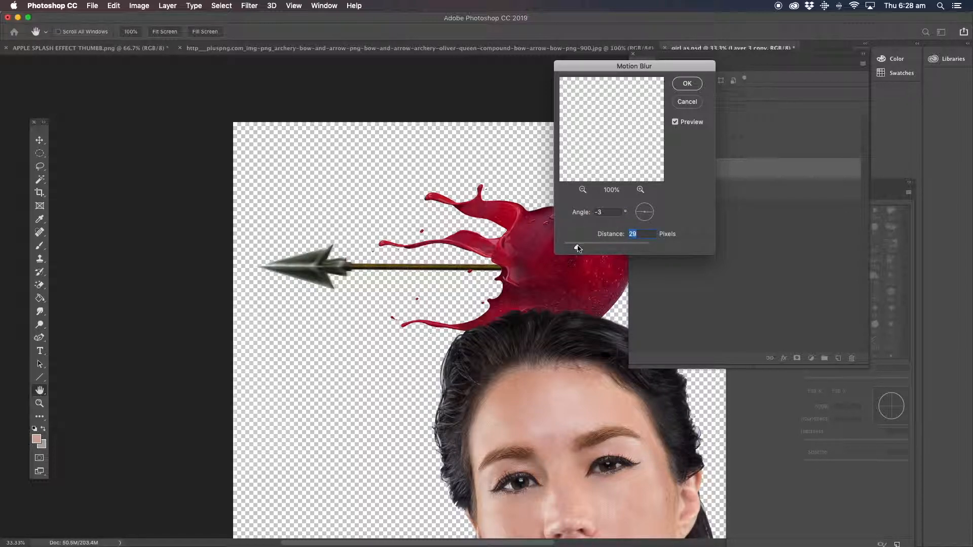
drag(580, 252, 584, 249)
click(681, 84)
key(v)
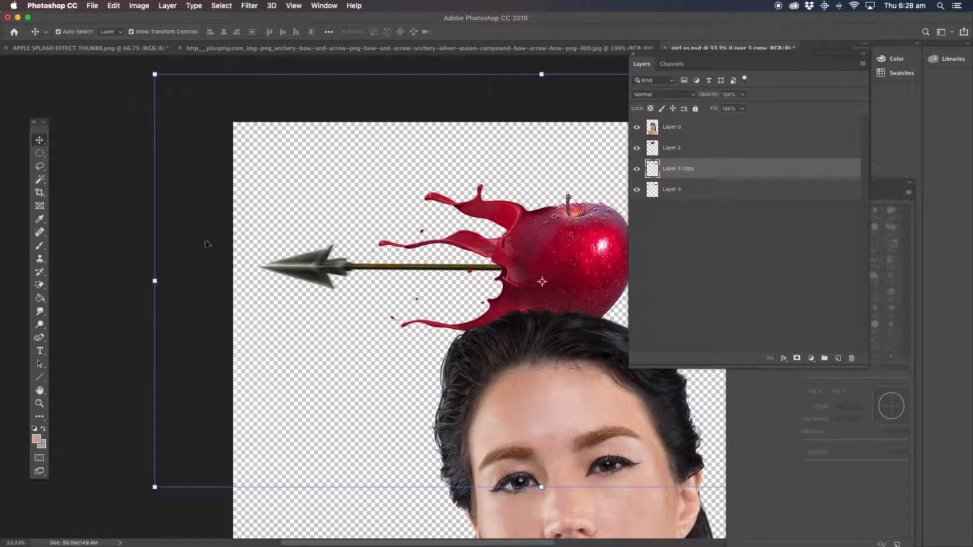
Nudge the blurred arrow copy in large steps toward the feathered end to trail behind the sharp arrow.
click(39, 403)
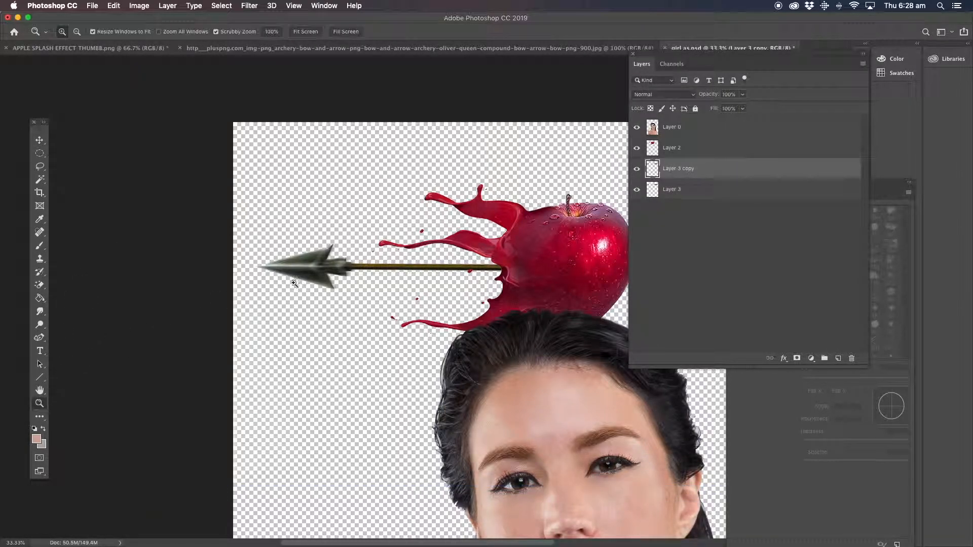
alt+click(507, 295)
alt+click(522, 297)
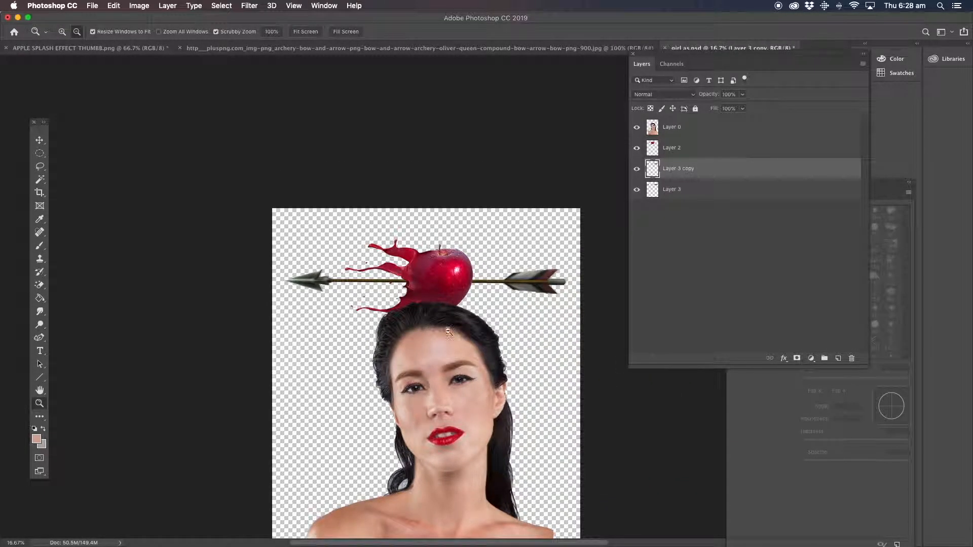
click(40, 141)
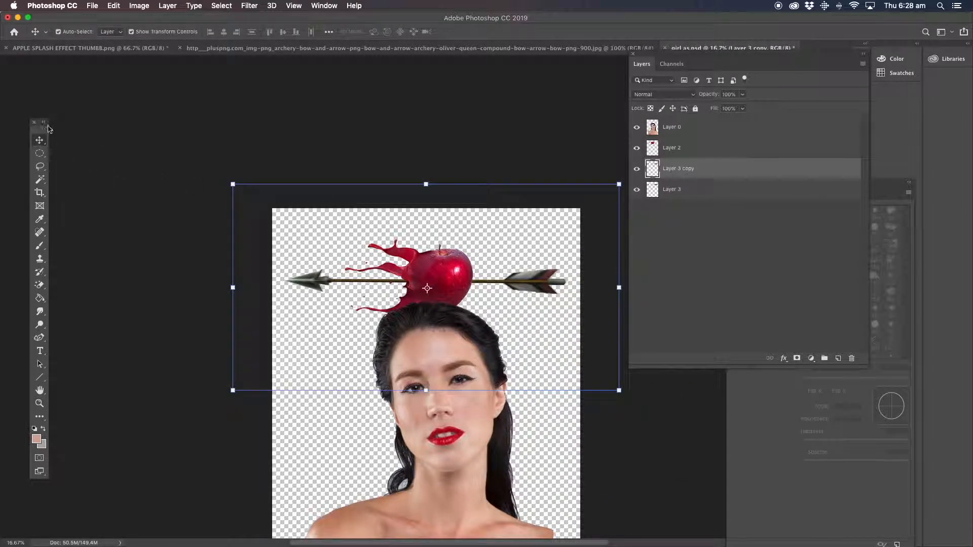
key(shift+Right)
key(shift+Right)
key(shift+Right)
key(shift+Right)
key(shift+Right)
key(shift+Right)
key(shift+Right)
key(shift+Right)
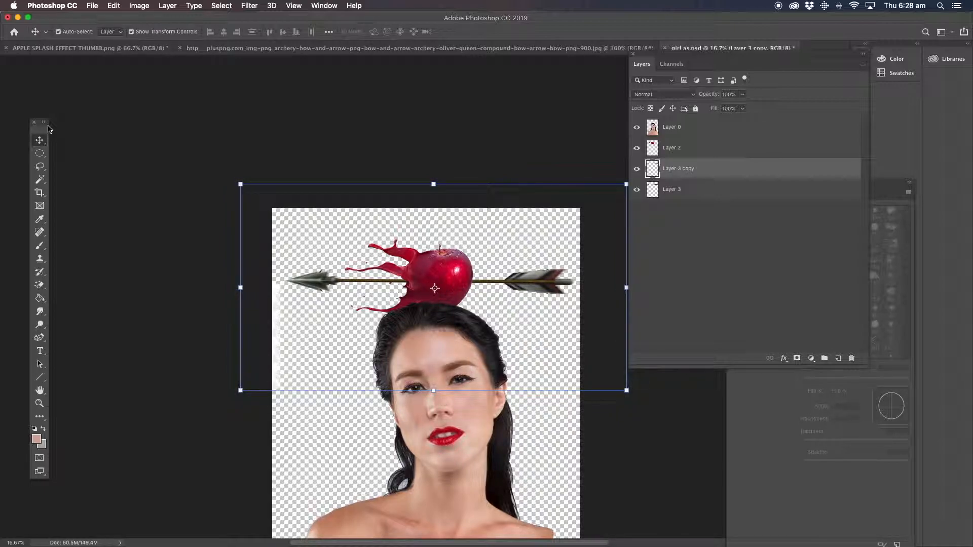
Reapply the Motion Blur to Layer 3 copy and lower the layer's opacity to 54%.
click(251, 5)
click(253, 18)
click(743, 95)
click(722, 107)
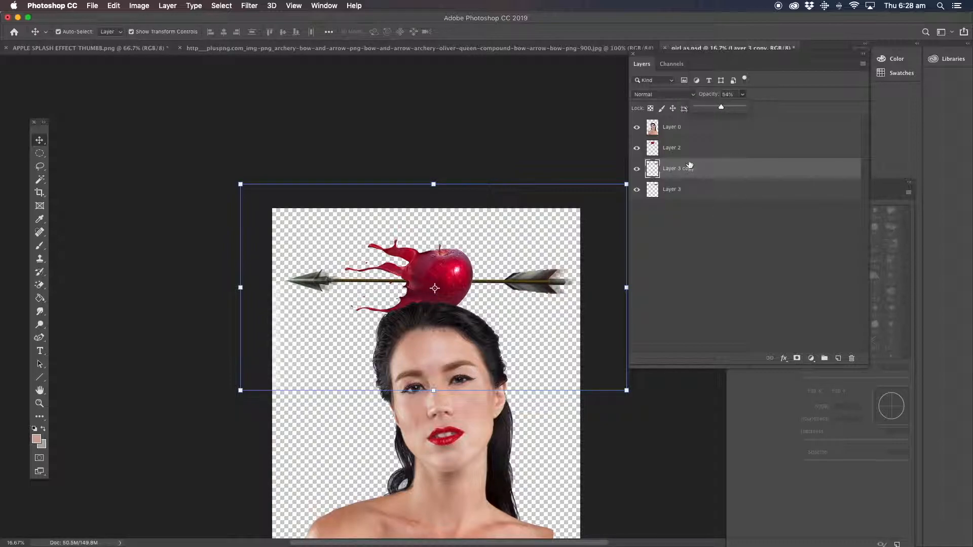
Copy the small red droplet beside the arrow shaft from Layer 2 onto a new layer using a lasso selection.
click(678, 149)
click(39, 403)
click(438, 333)
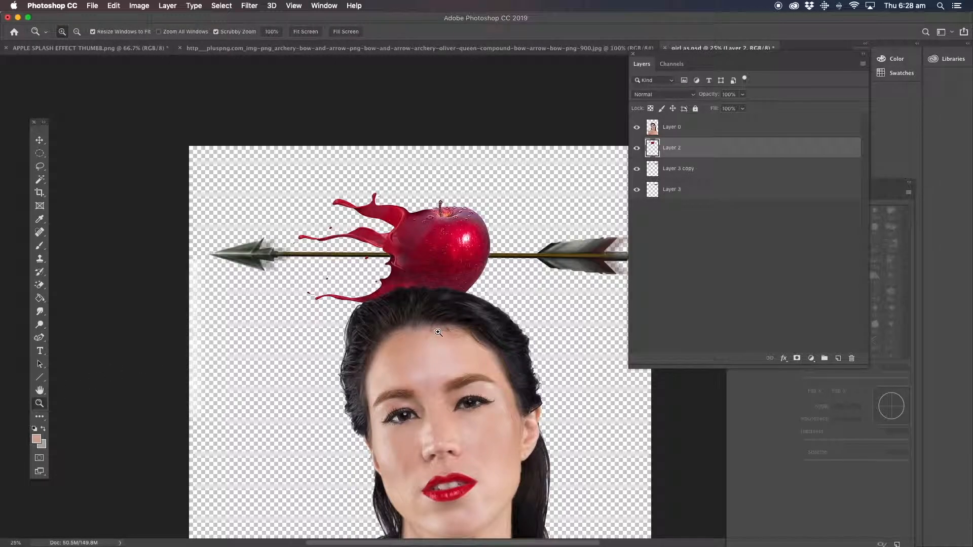
click(438, 332)
click(402, 251)
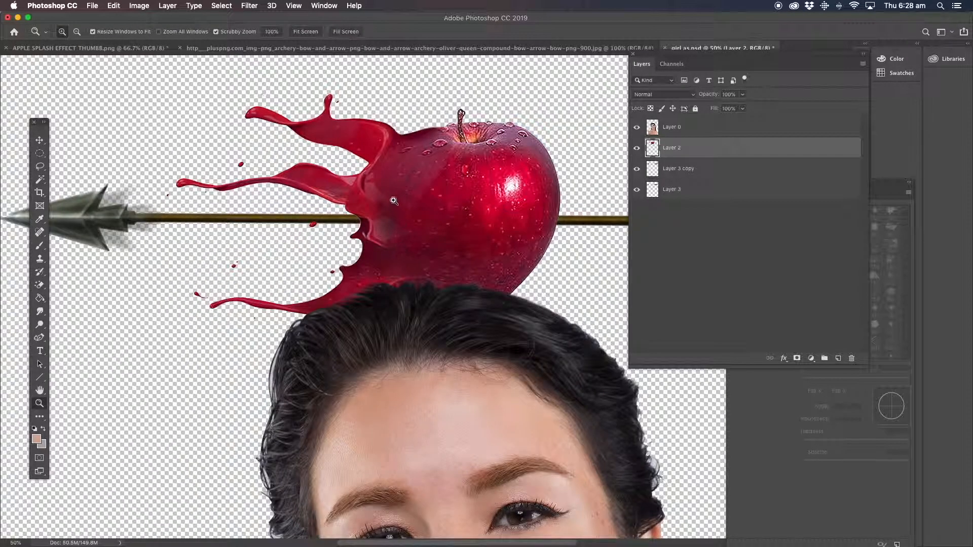
click(370, 176)
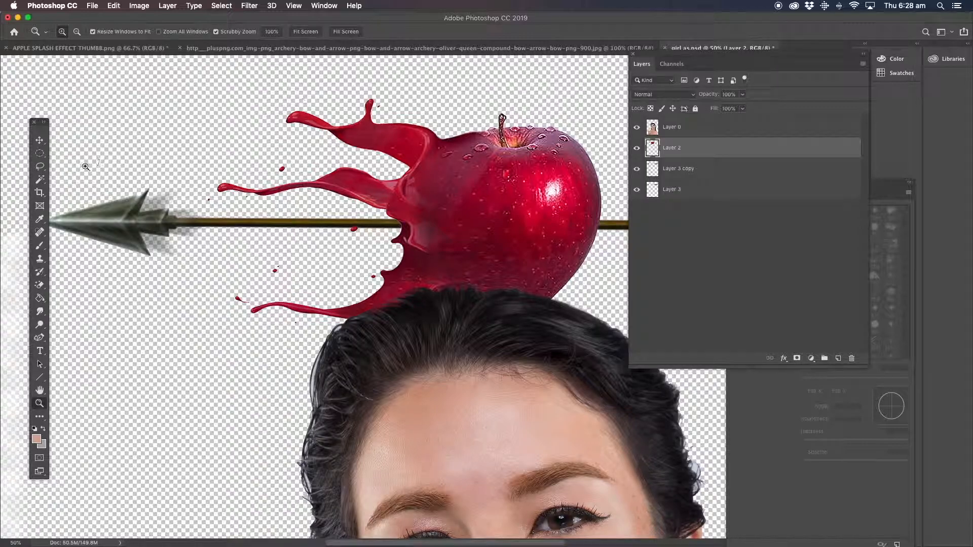
click(40, 167)
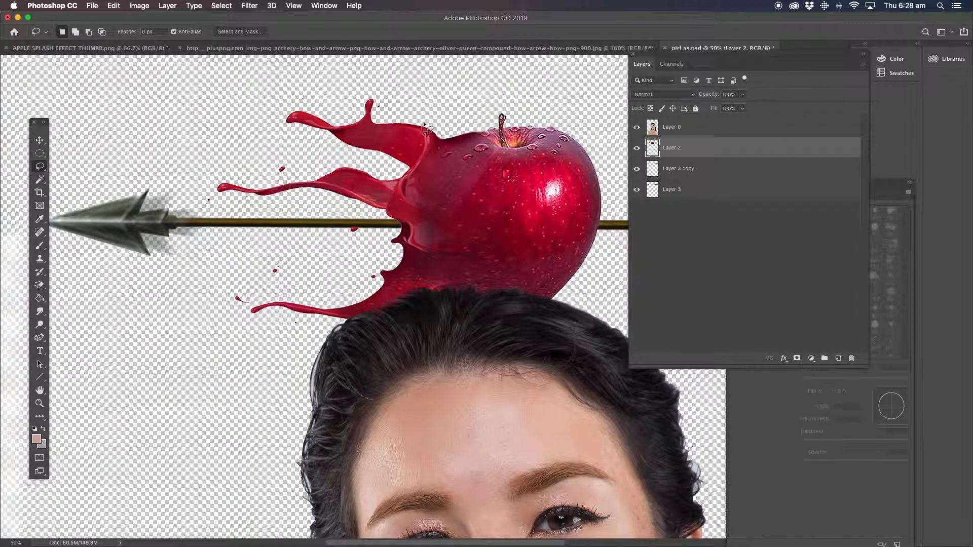
mouse_move(424, 117)
mouse_down()
mouse_move(387, 133)
mouse_move(377, 189)
mouse_move(362, 204)
mouse_move(366, 238)
mouse_move(348, 220)
mouse_move(348, 241)
mouse_move(364, 236)
mouse_move(357, 218)
mouse_up()
key(super+d)
key(super+c)
key(super+v)
Nudge the copied droplet down and toward the arrowhead so it sits apart from the original, below the shaft.
click(40, 140)
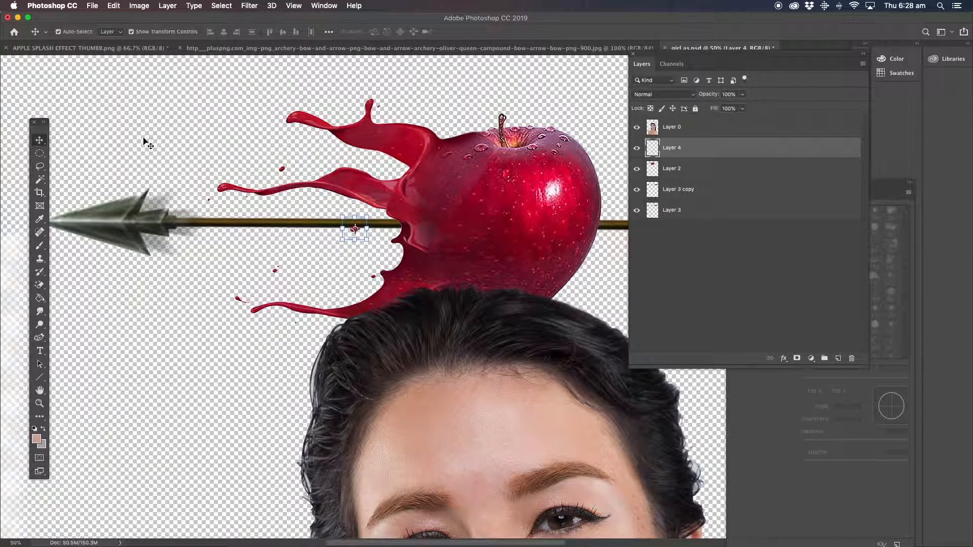
key(Left)
key(Down)
key(Down)
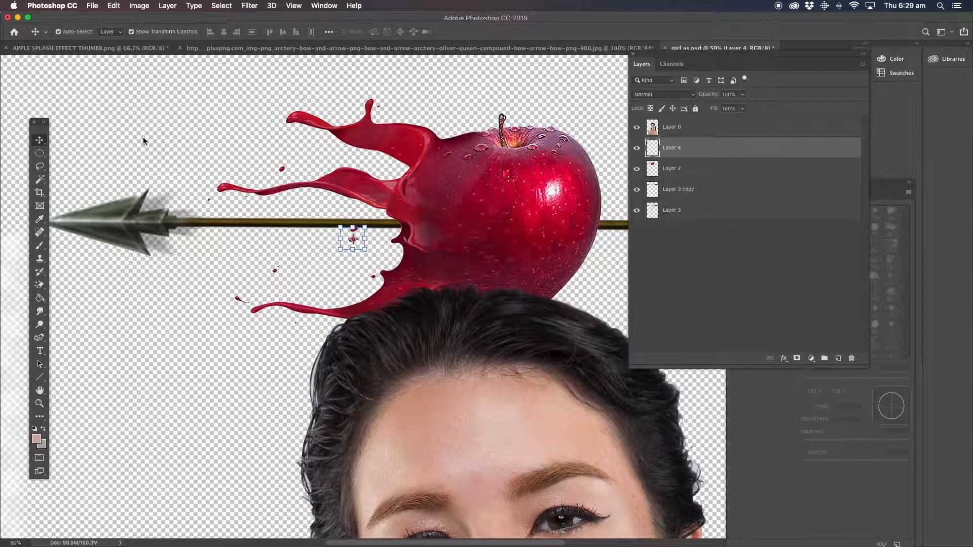
key(Left)
key(Left)
key(Left)
key(Left)
key(Left)
key(Left)
key(Left)
key(Left)
key(Left)
key(Down)
key(Down)
key(Down)
key(Down)
key(Down)
key(Down)
key(Down)
key(Down)
key(Down)
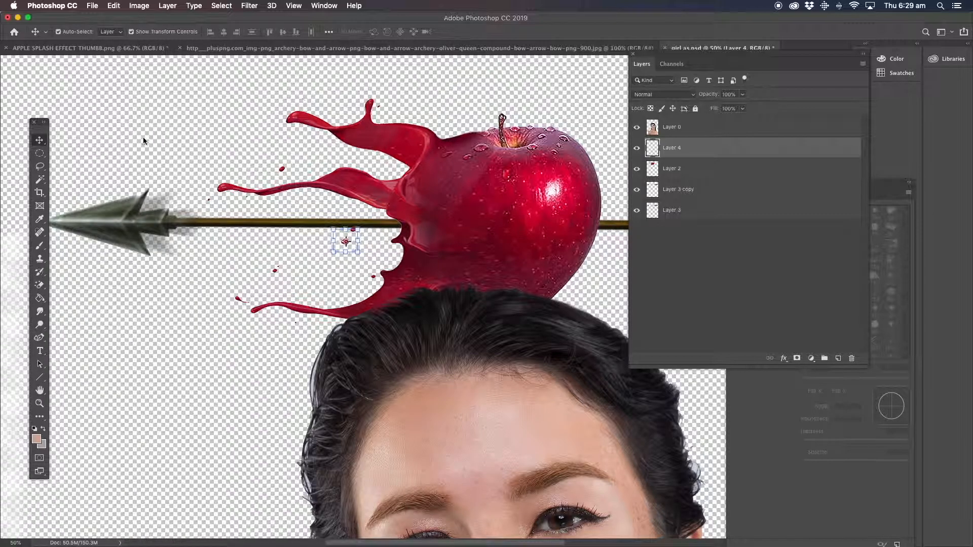
key(Left)
key(Left)
key(Left)
key(Left)
key(Down)
key(Down)
key(Down)
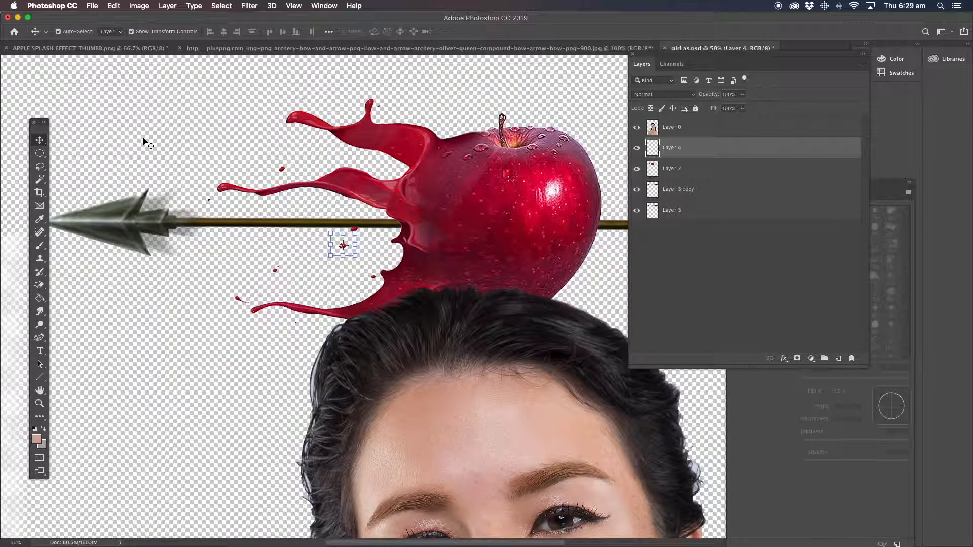
Create a new empty layer and place it beneath Layer 3 at the bottom of the layer stack.
click(40, 167)
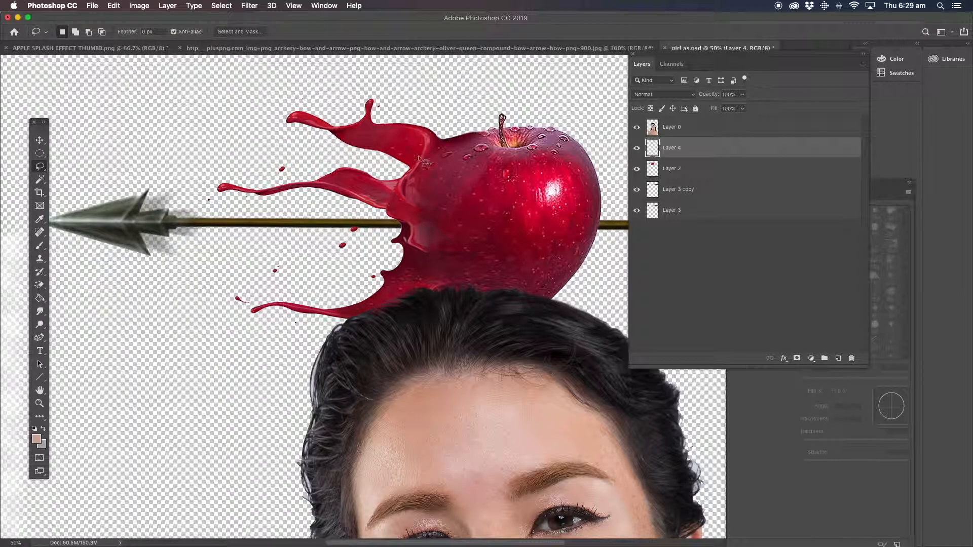
click(716, 214)
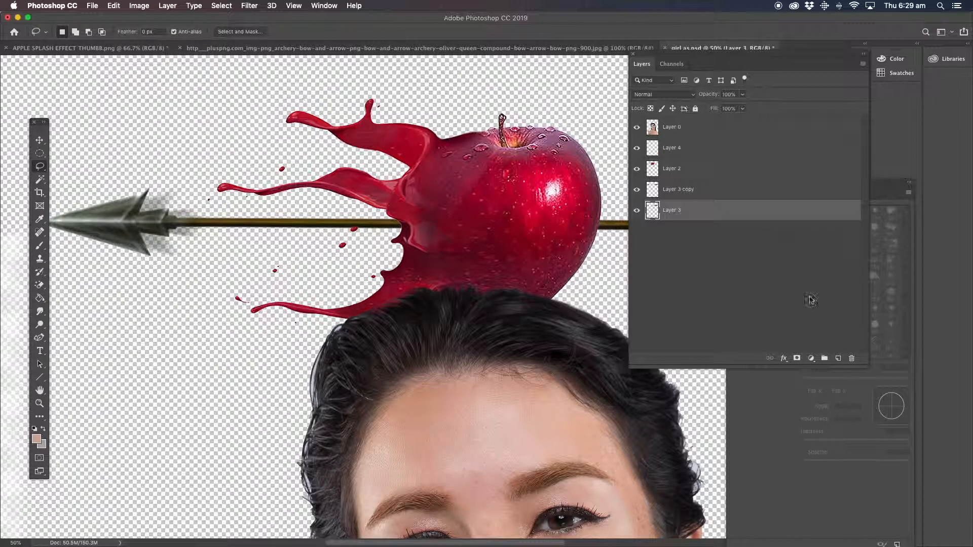
click(838, 358)
drag(689, 216, 689, 238)
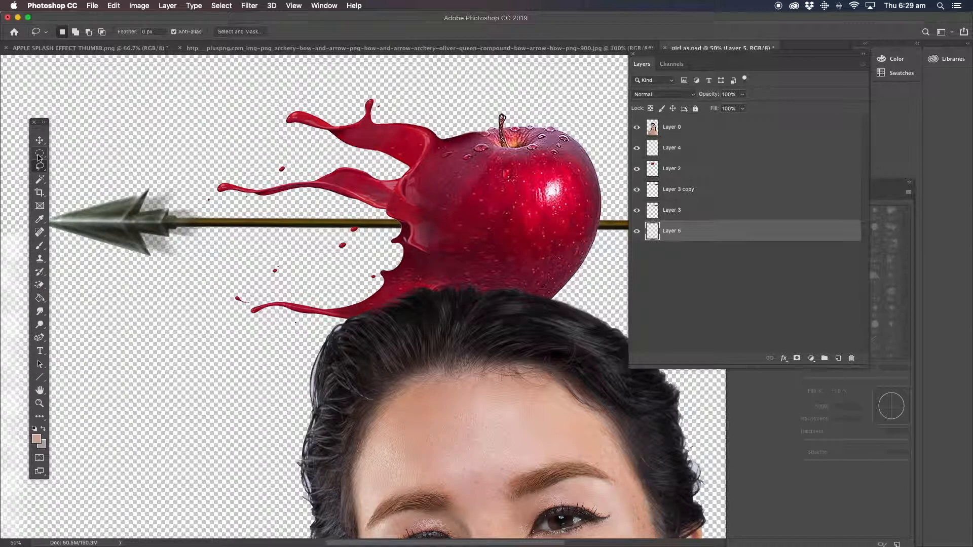
Sample a dark red from the apple and paint a droplet near the upper splash with a 22 px brush on Layer 5.
click(40, 247)
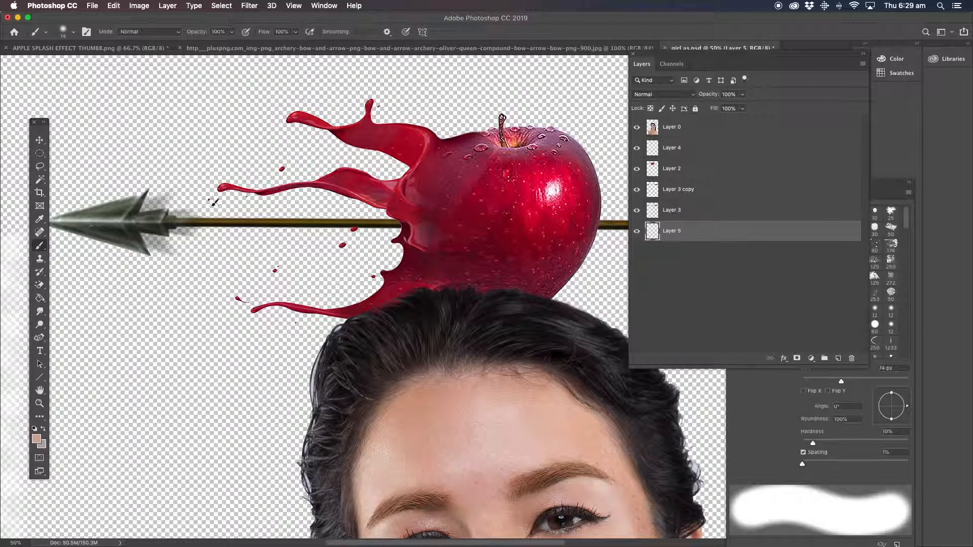
click(442, 177)
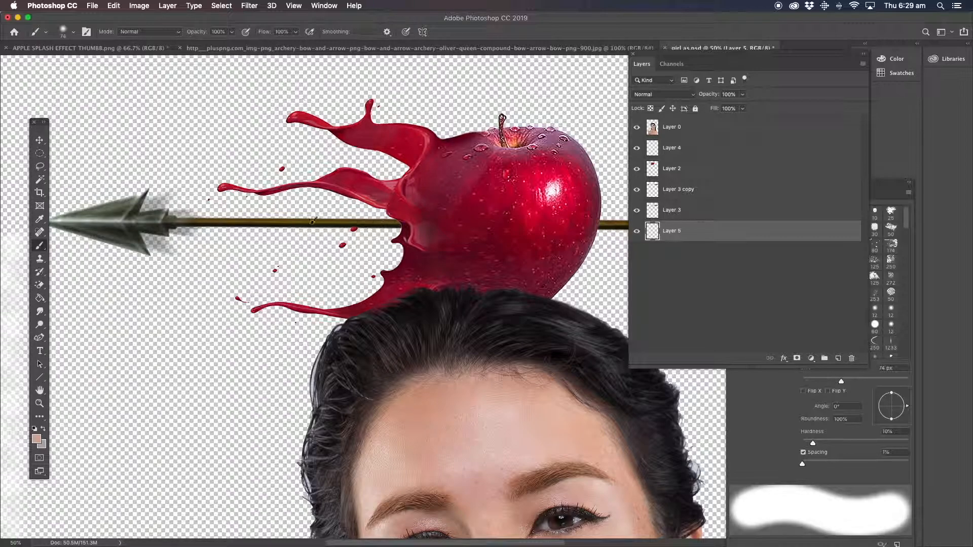
click(39, 218)
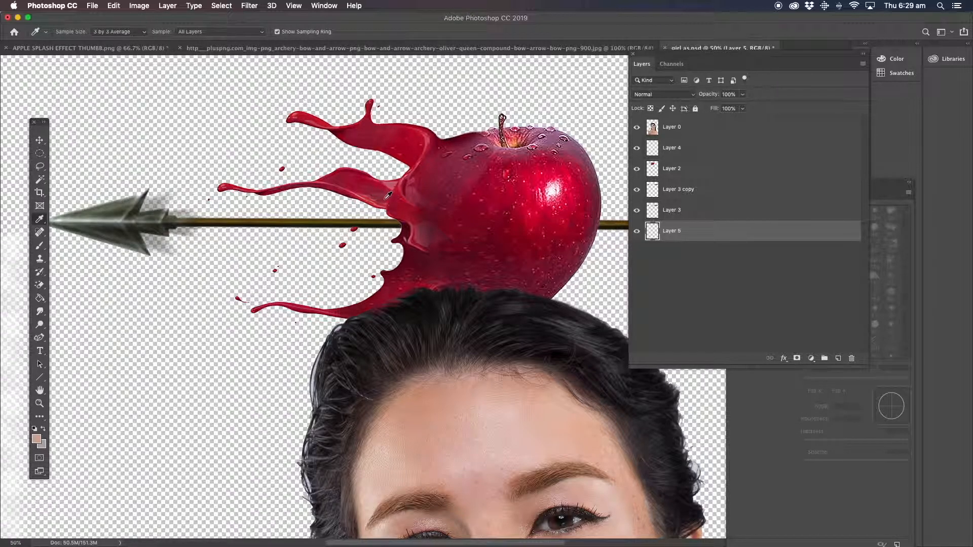
click(443, 197)
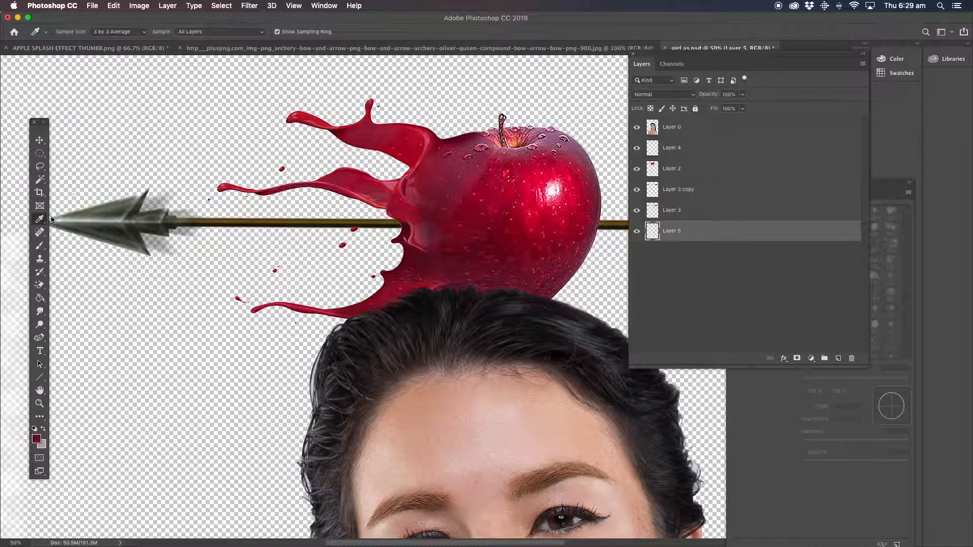
click(40, 245)
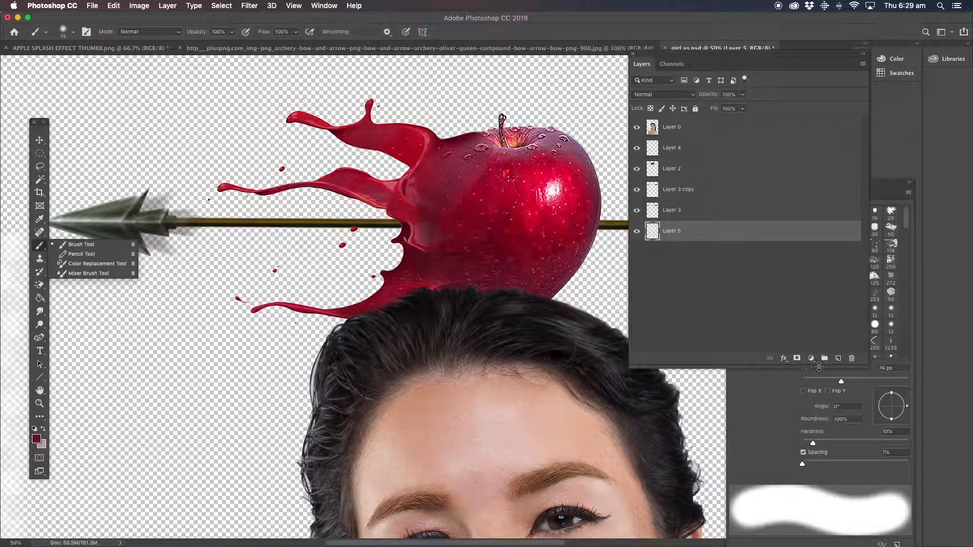
click(822, 381)
drag(821, 381, 813, 381)
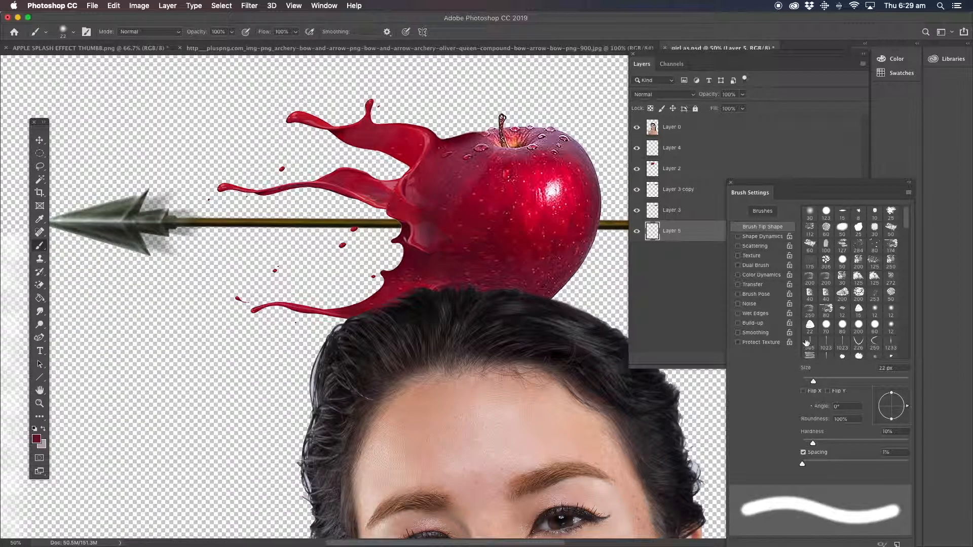
click(260, 145)
click(259, 145)
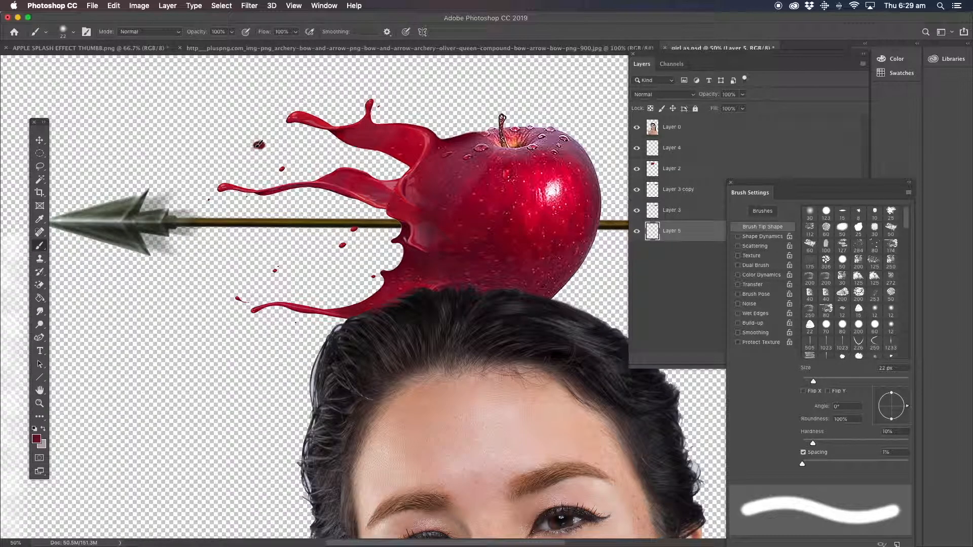
Try a Bevel & Emboss style on the painted droplet, experimenting with size, soften and contour.
click(170, 6)
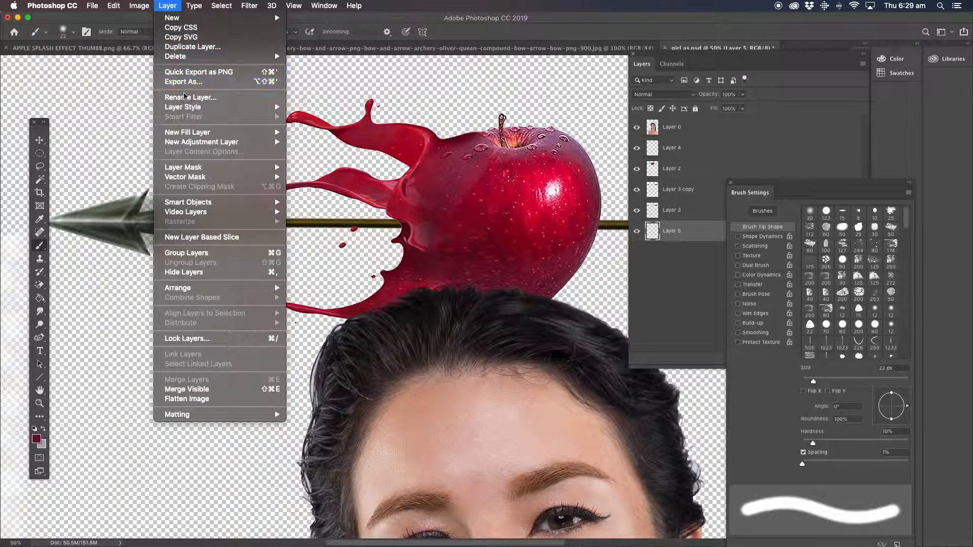
mouse_move(189, 109)
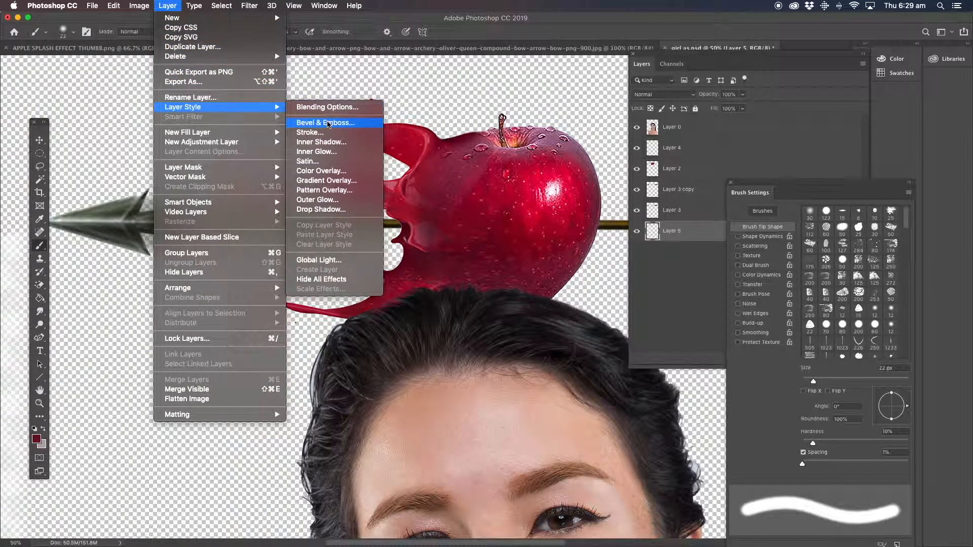
click(350, 122)
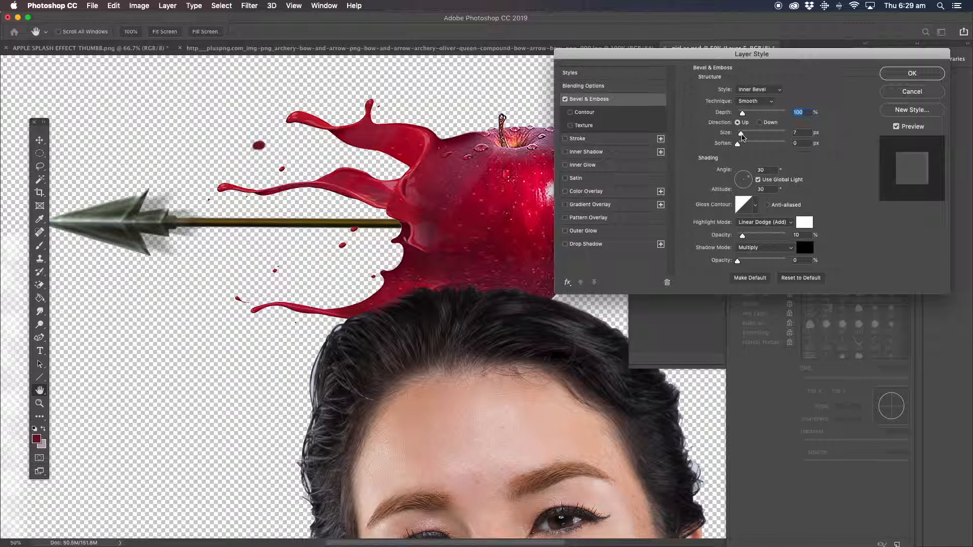
drag(743, 137, 746, 137)
click(570, 112)
drag(738, 145, 737, 113)
click(909, 92)
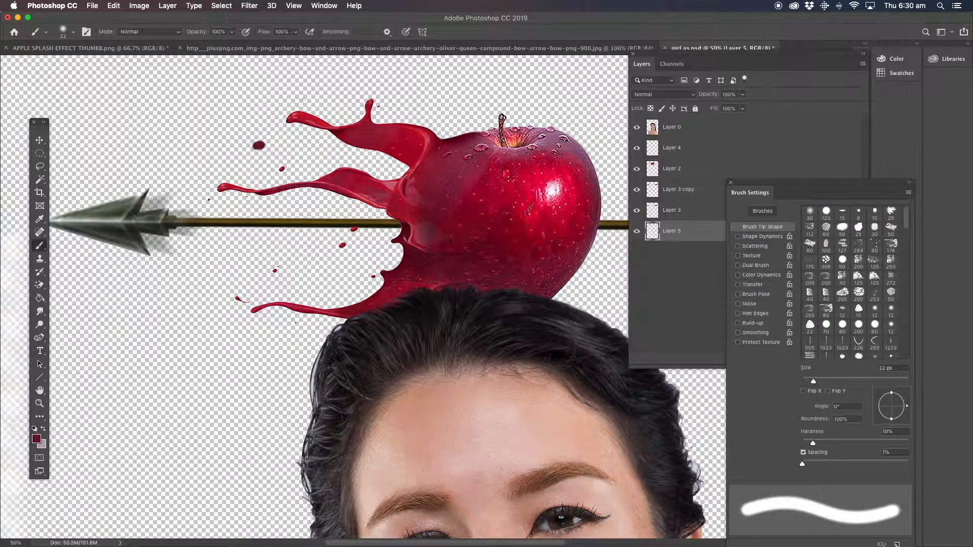
Paint an elongated splash drop beside the first on Layer 5, extending it with a 30 px soft brush using Shape Dynamics and 1% spacing.
click(678, 235)
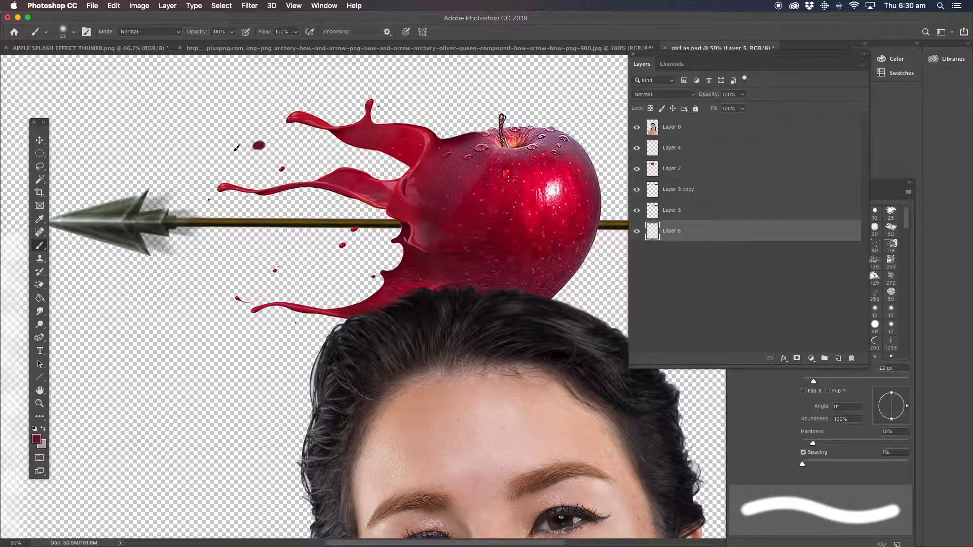
mouse_move(226, 136)
mouse_down()
mouse_move(218, 129)
mouse_move(230, 141)
mouse_up()
click(717, 392)
click(768, 380)
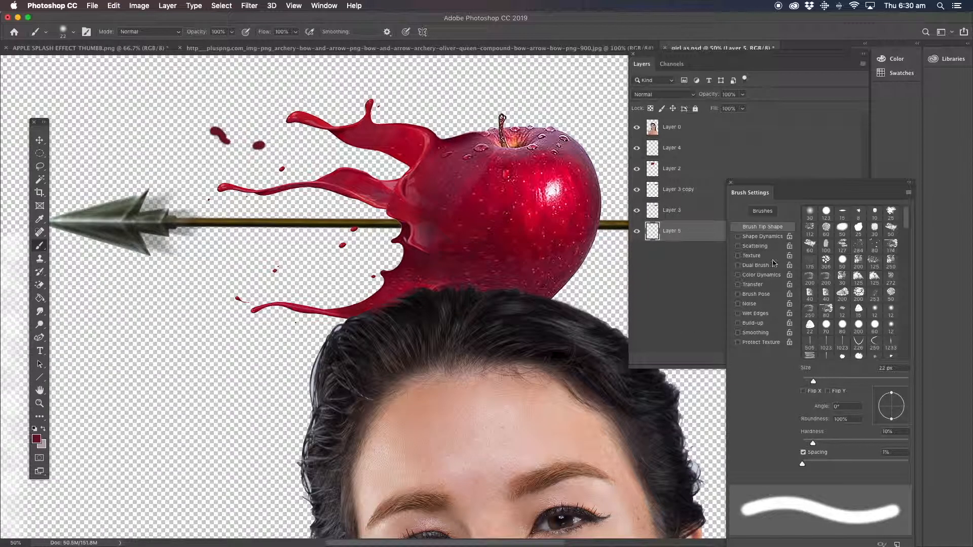
click(738, 237)
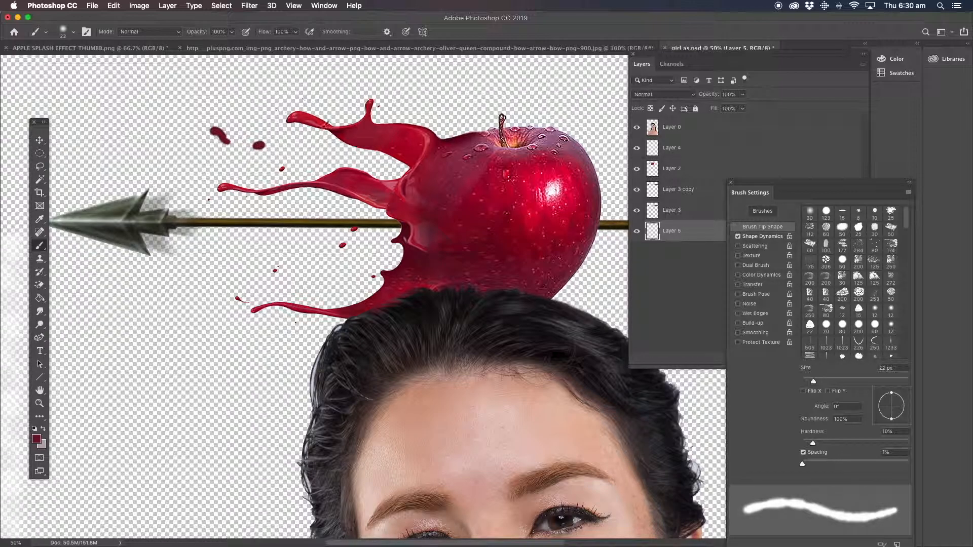
click(810, 211)
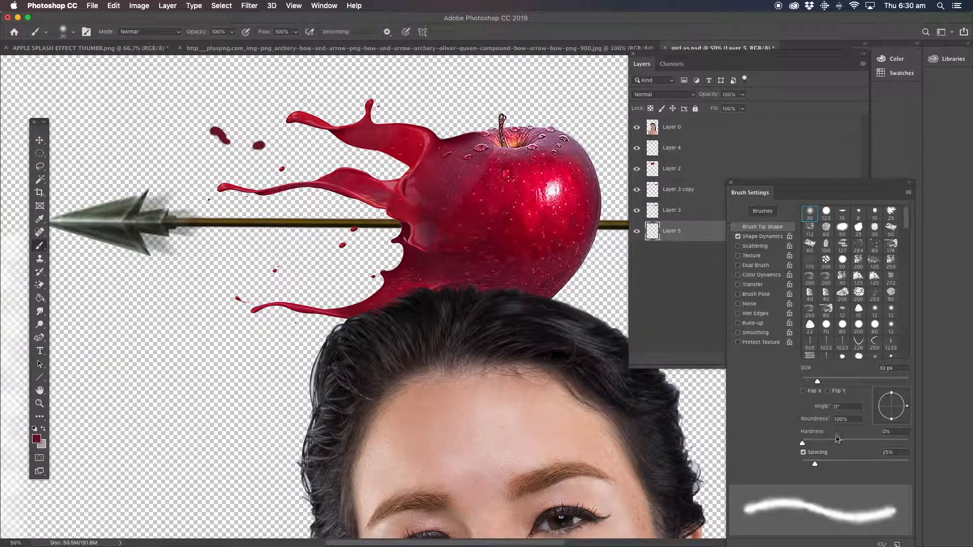
drag(815, 465, 791, 465)
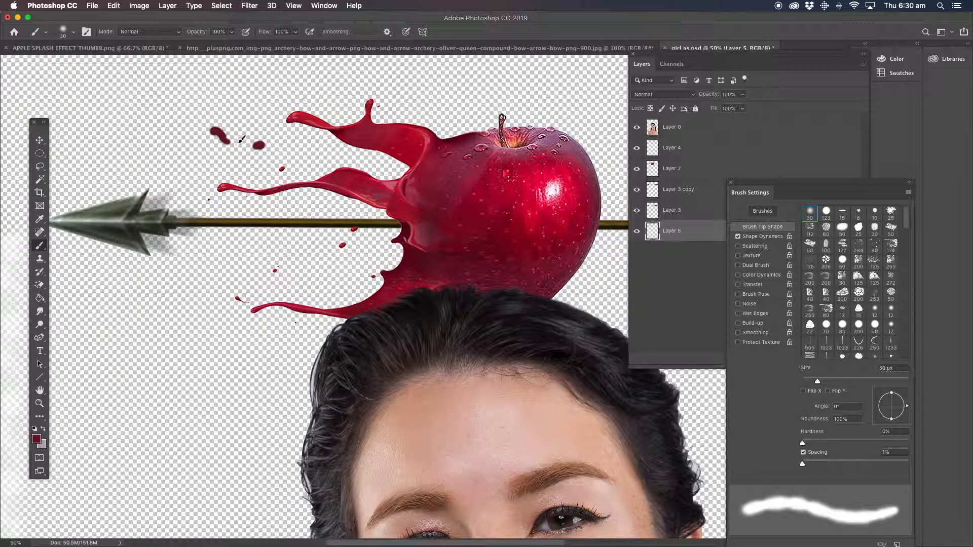
drag(235, 142, 232, 137)
Try Bevel & Emboss on the Layer 5 drops with Soften at 1 px, Texture enabled, and altered depth and angle.
click(167, 5)
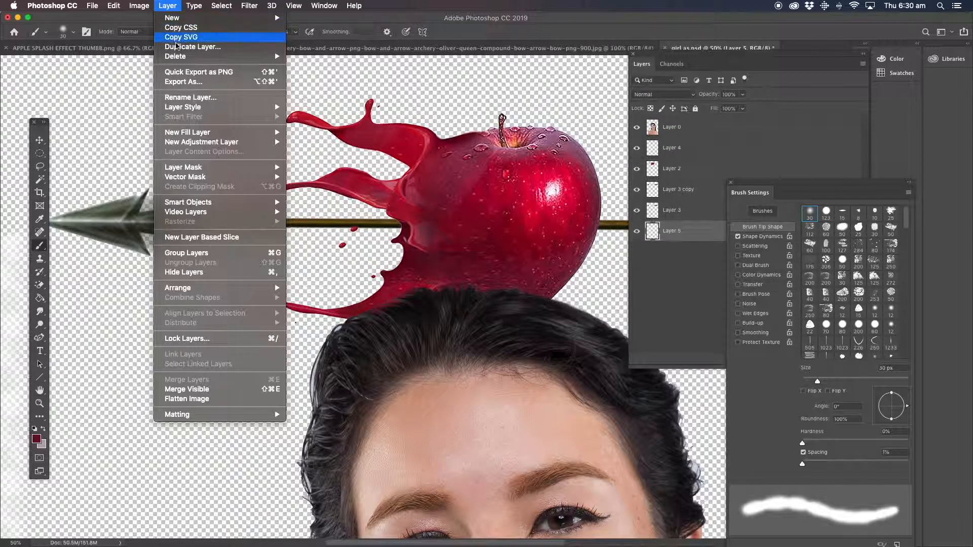
mouse_move(186, 107)
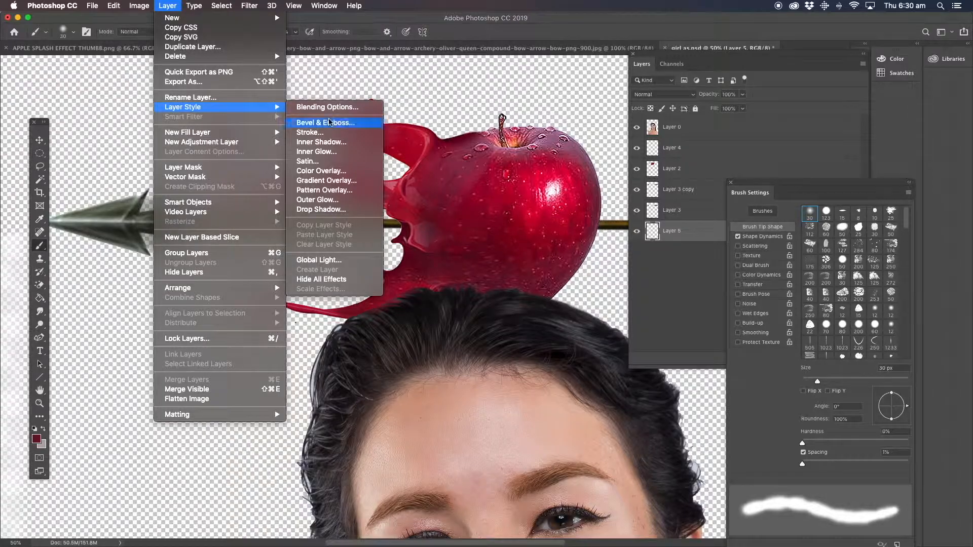
click(329, 122)
drag(739, 146, 743, 144)
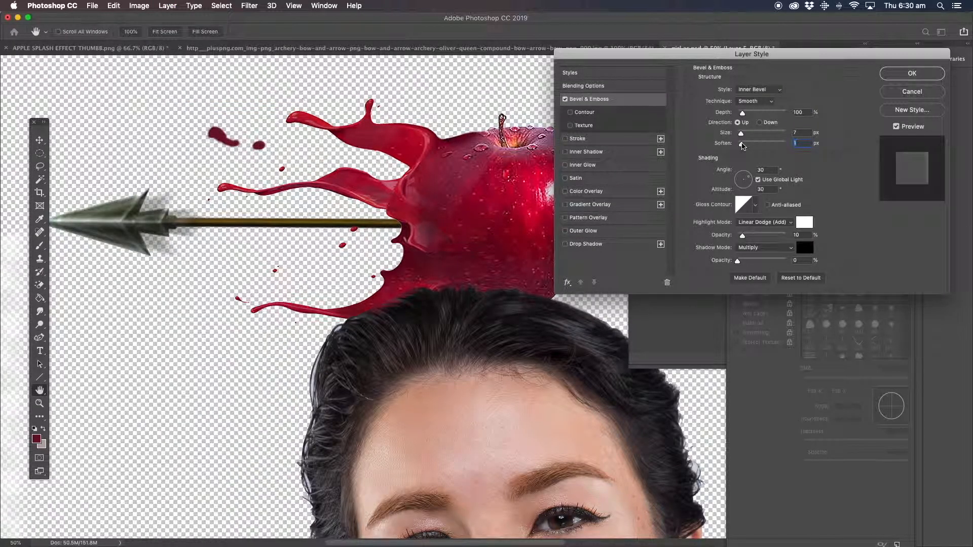
click(570, 126)
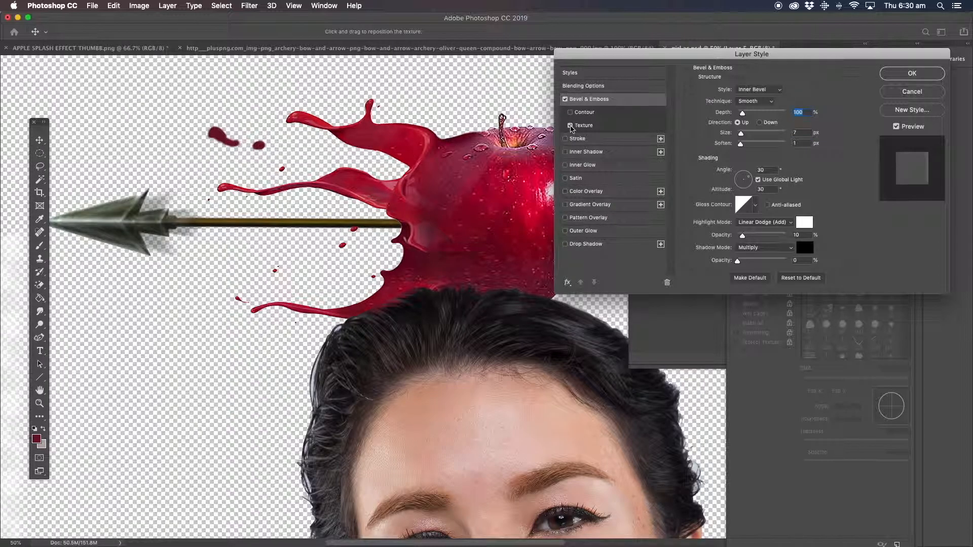
drag(748, 116, 750, 113)
drag(745, 181, 741, 179)
click(778, 169)
click(899, 93)
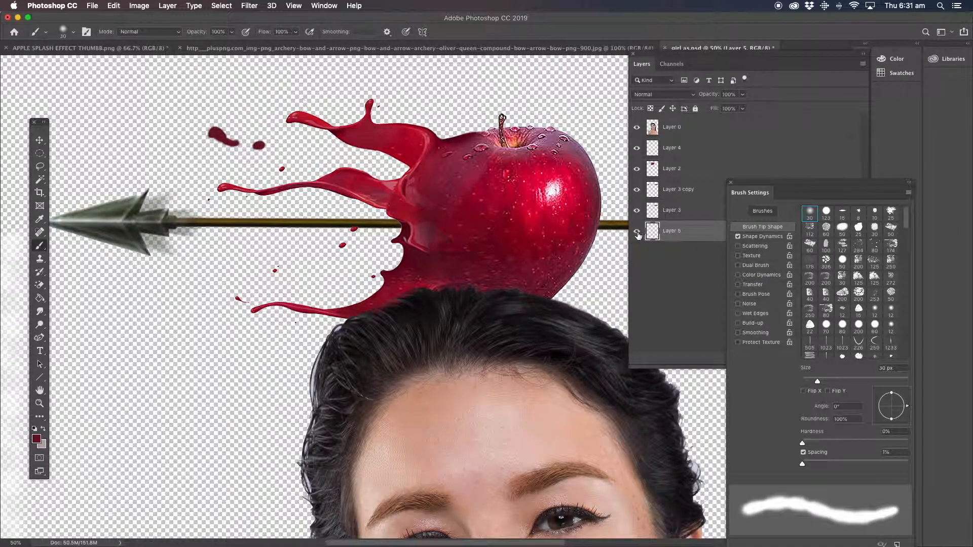
Hide Layer 5 and copy the apple's upper splash arms from Layer 2 onto a new layer using a lasso selection.
click(637, 232)
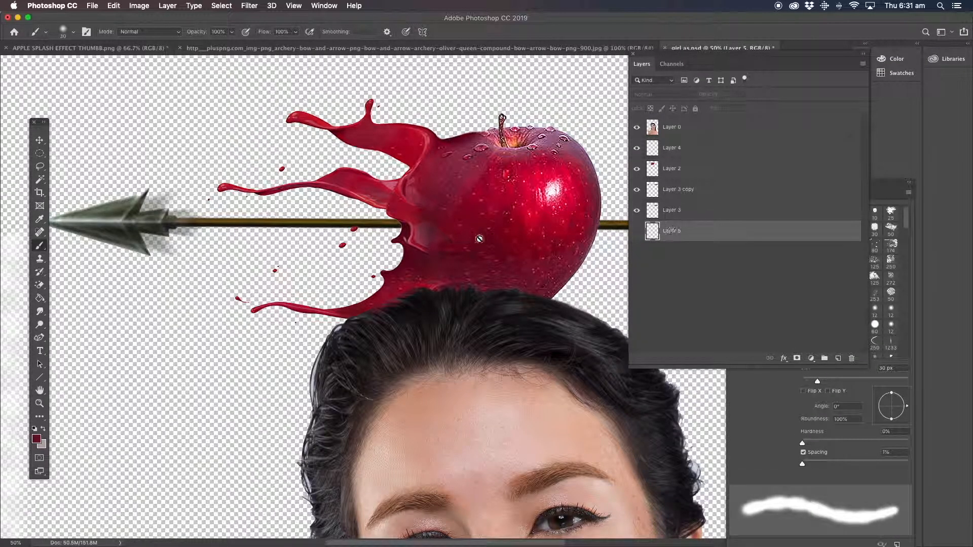
click(39, 404)
click(673, 168)
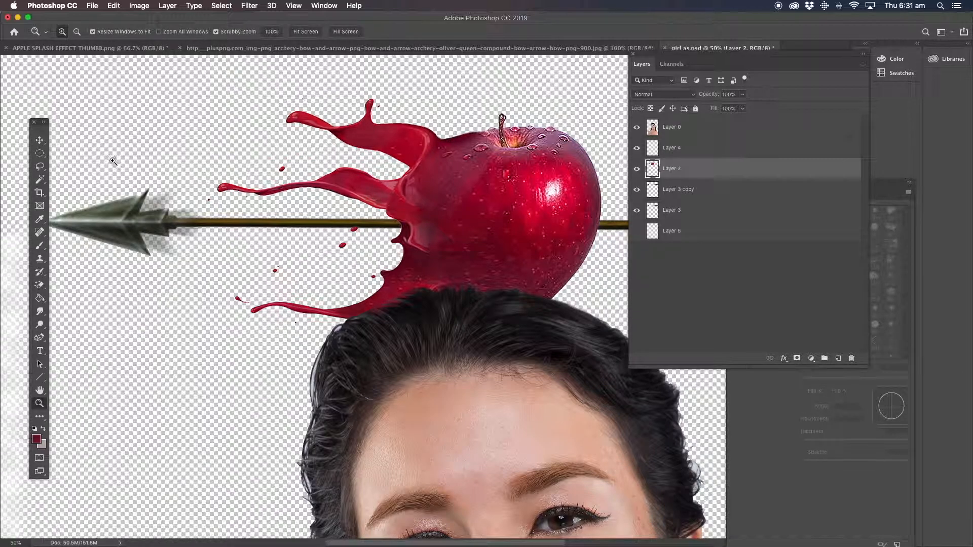
click(41, 168)
mouse_move(368, 84)
mouse_down()
mouse_move(304, 132)
mouse_move(316, 151)
mouse_move(277, 150)
mouse_move(190, 174)
mouse_move(255, 218)
mouse_move(375, 208)
mouse_move(415, 109)
mouse_move(412, 59)
mouse_up()
key(ctrl+j)
key(v)
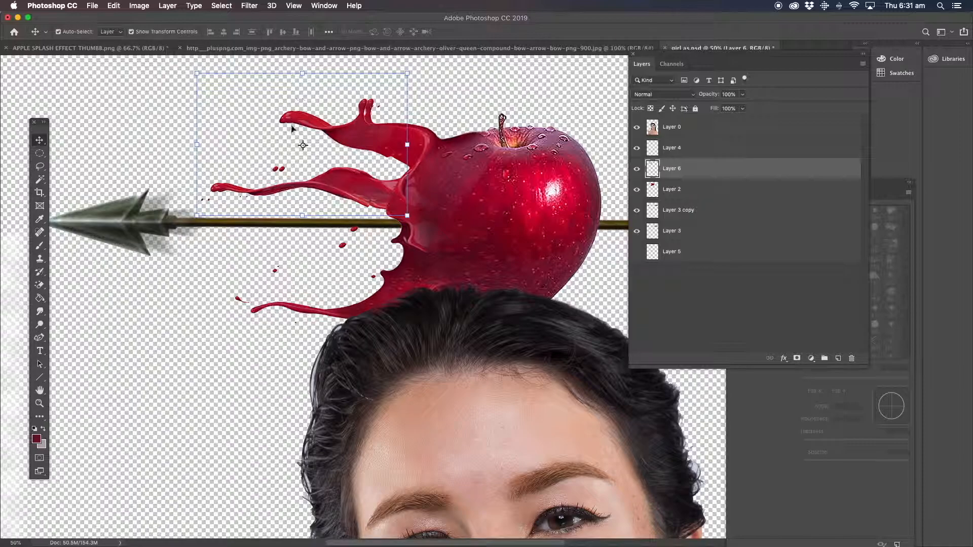
Undo the stray move of the apple and arrow layers, and check Layer 6, Layer 2, Layer 3 copy and Layer 3 by hiding and showing them.
mouse_move(302, 126)
mouse_down()
mouse_move(268, 172)
mouse_move(310, 112)
mouse_up()
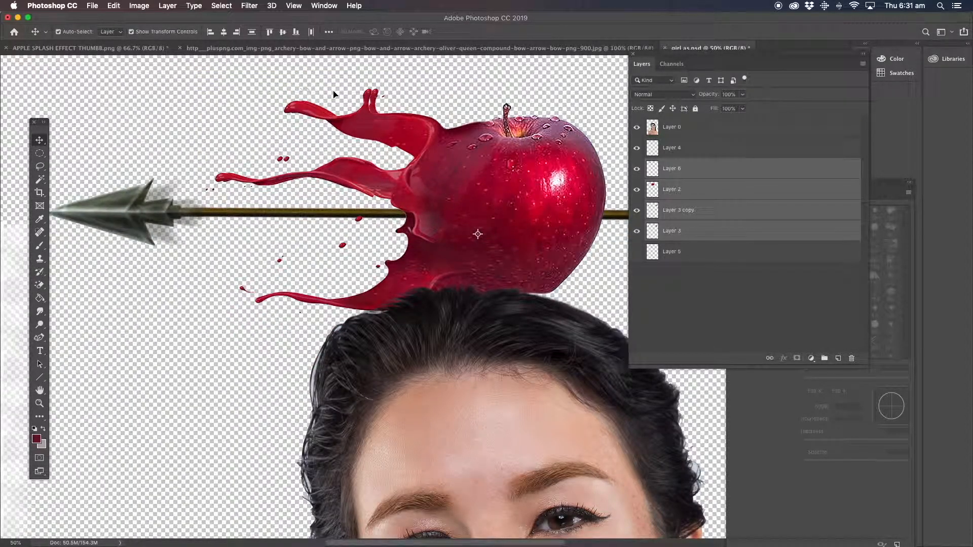
key(super+z)
click(637, 168)
click(636, 190)
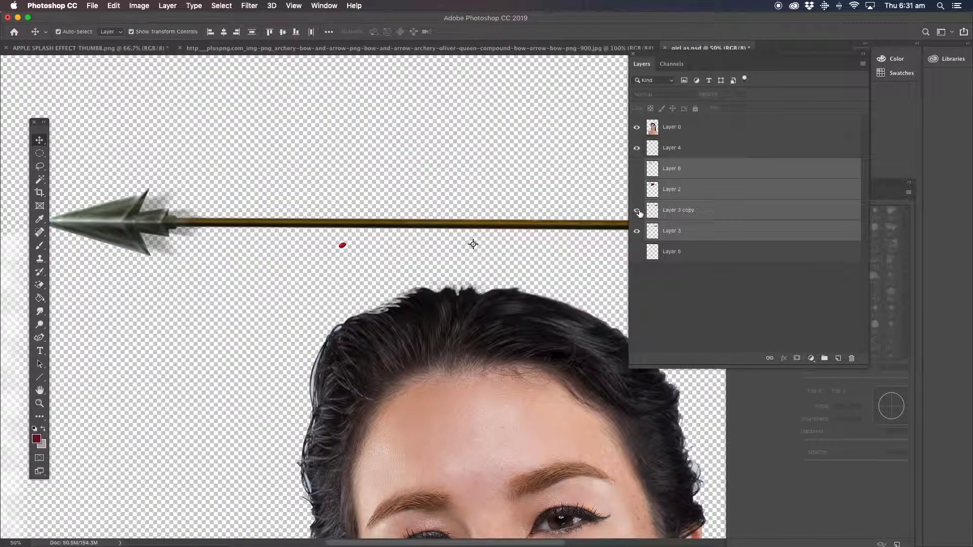
click(637, 211)
click(637, 231)
click(636, 189)
click(636, 169)
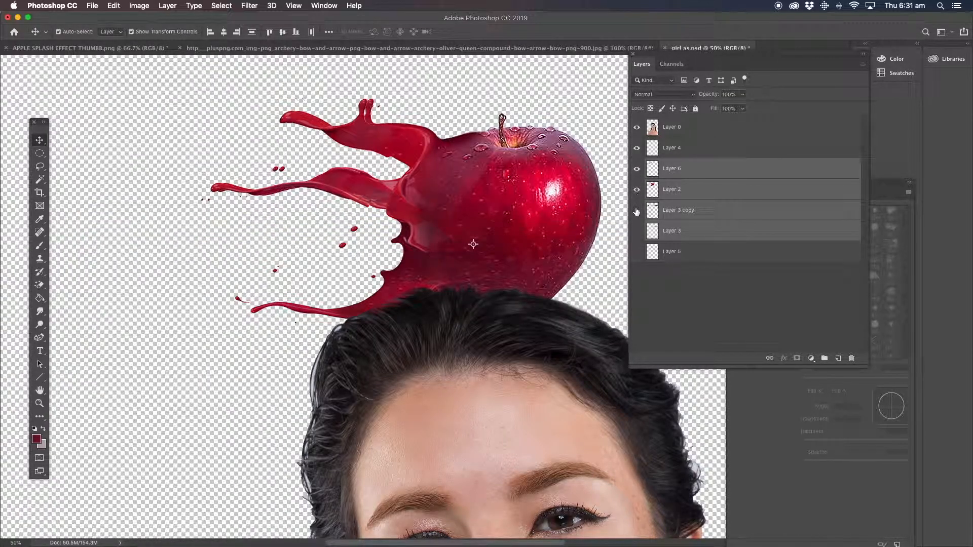
click(637, 211)
click(637, 231)
Move the copied splash arms on Layer 6 down across the arrow shaft and rotate them about -24°.
click(689, 173)
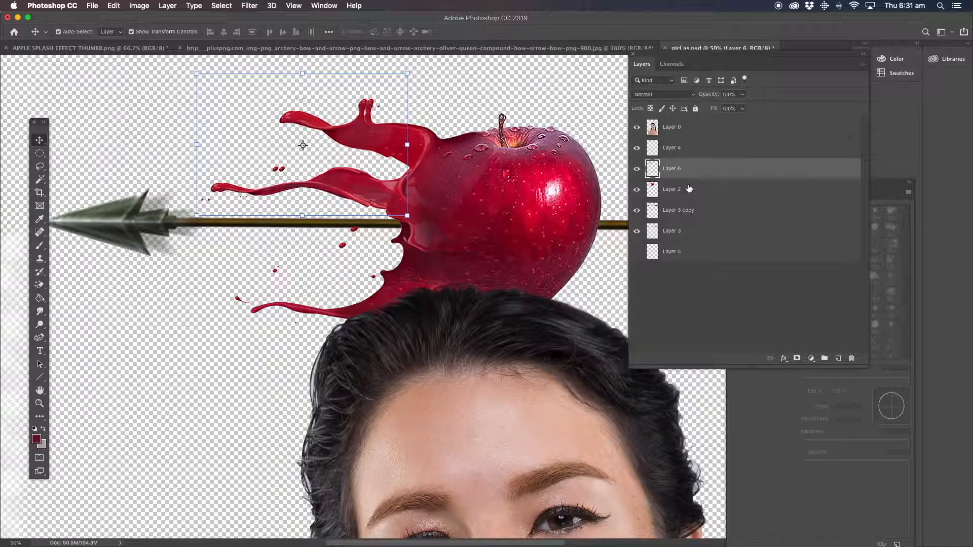
drag(388, 146, 347, 257)
drag(149, 178, 127, 229)
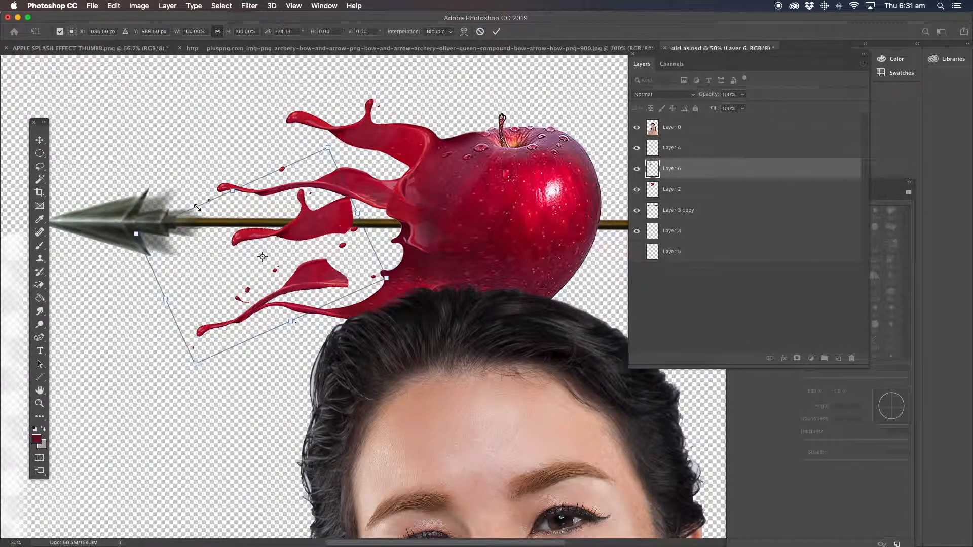
key(Escape)
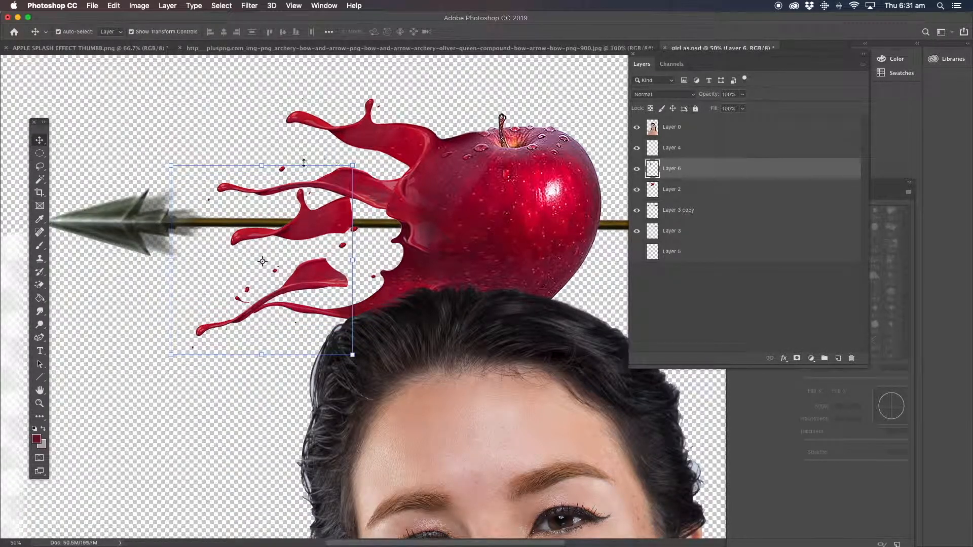
Squash the Layer 6 splash to about 47% height and position it against the apple's torn edge around the arrow.
drag(261, 164, 259, 266)
drag(314, 291, 364, 211)
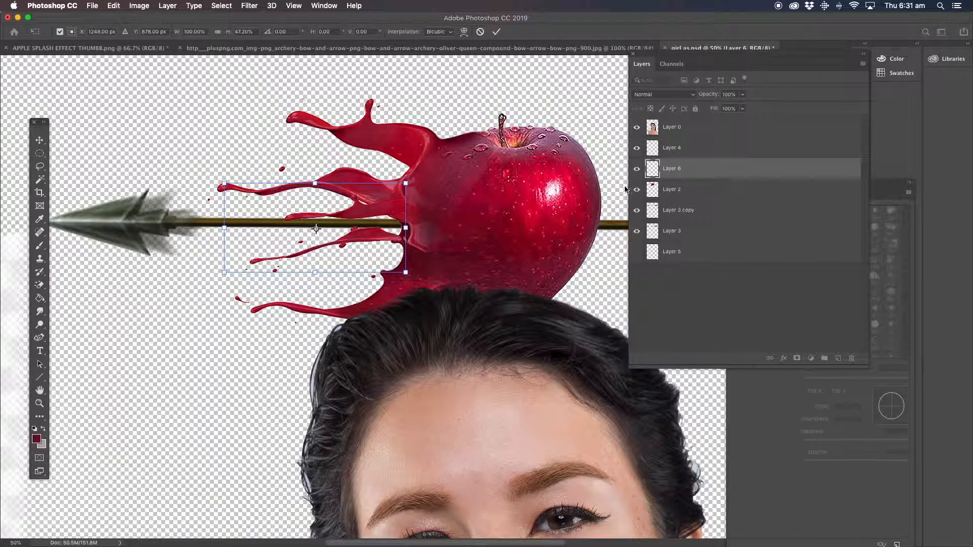
click(39, 166)
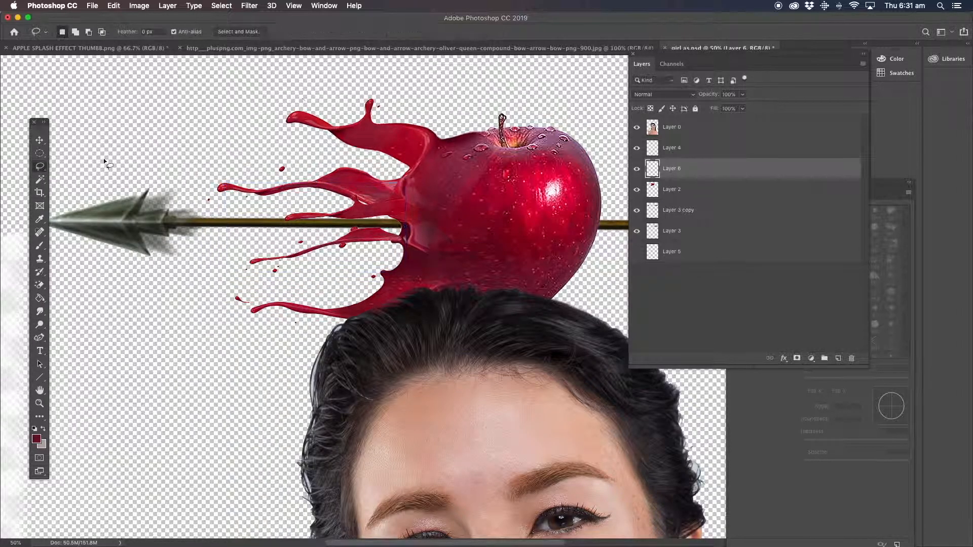
Place Layer 6 directly beneath Layer 2 in the stacking order and duplicate it as Layer 6 copy.
drag(675, 172, 672, 209)
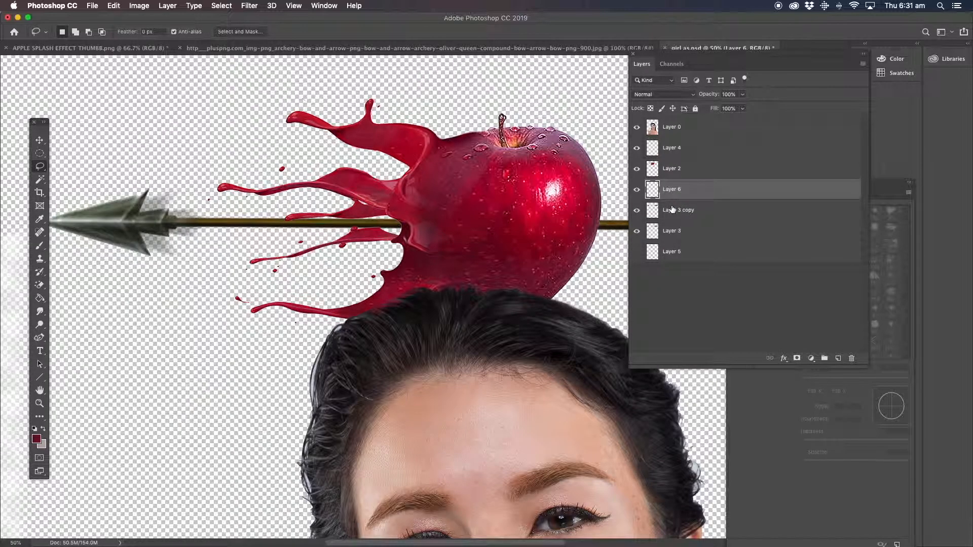
right_click(702, 191)
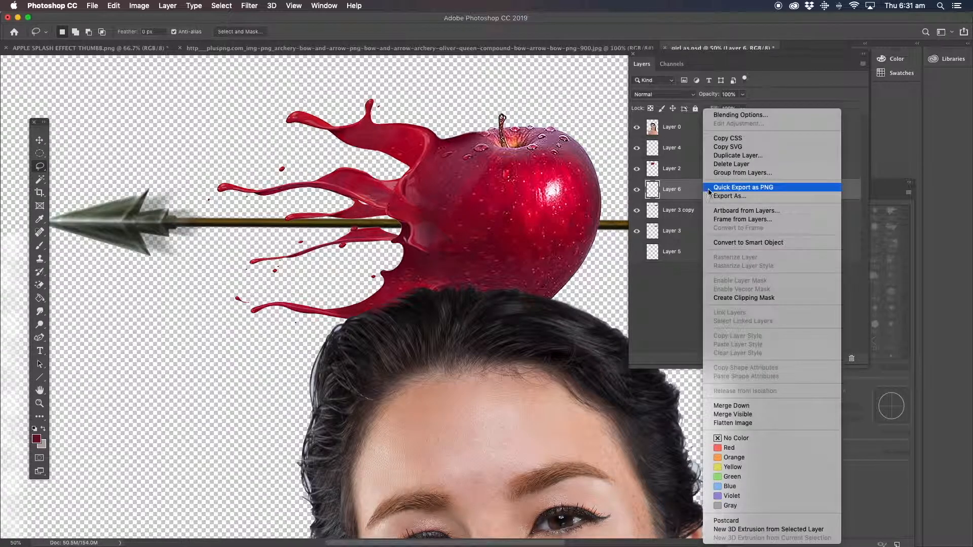
click(738, 155)
click(566, 233)
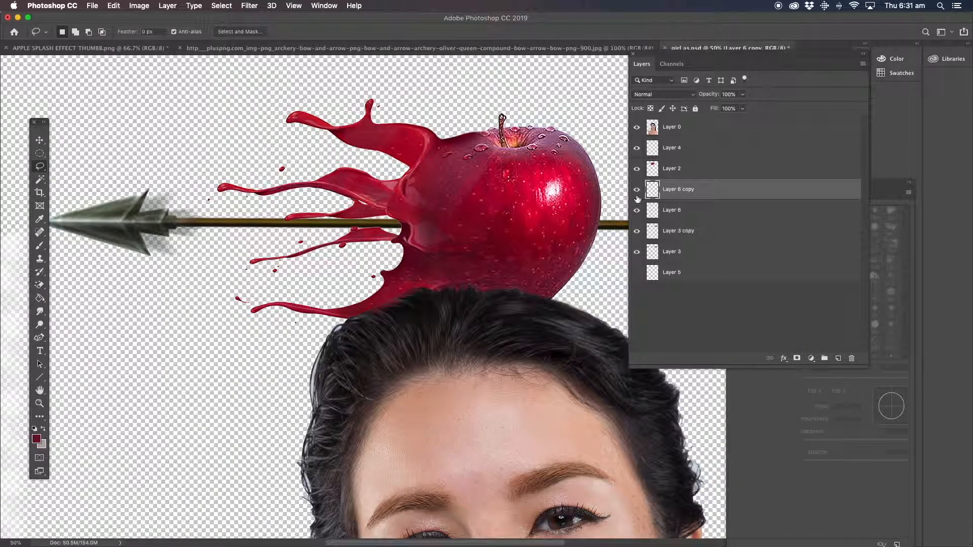
Shift the Layer 6 copy splash slightly down and right so its arms sit offset from the original splash.
click(40, 141)
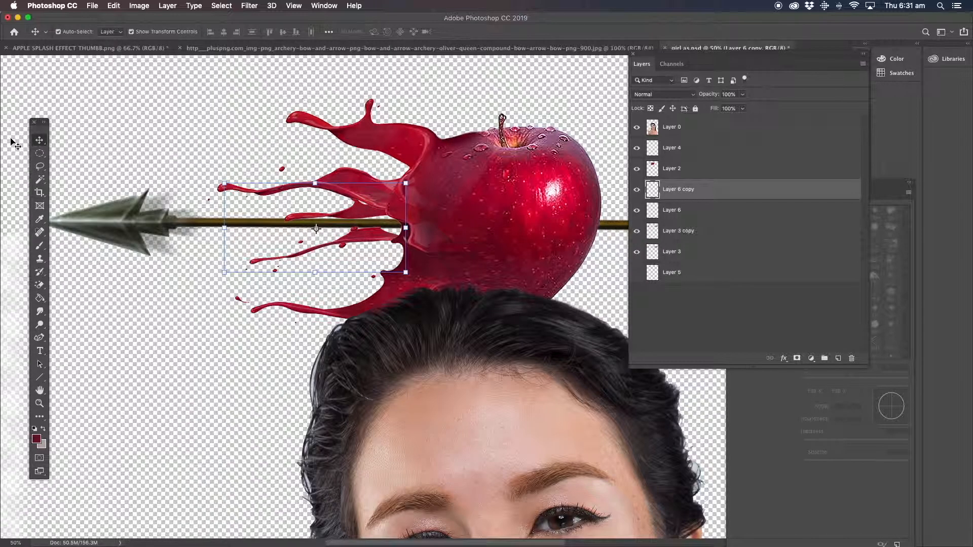
key(Left)
key(Down)
key(Down)
key(Down)
key(Down)
key(Down)
key(Down)
key(Down)
key(Down)
key(Down)
key(Down)
key(Down)
key(Down)
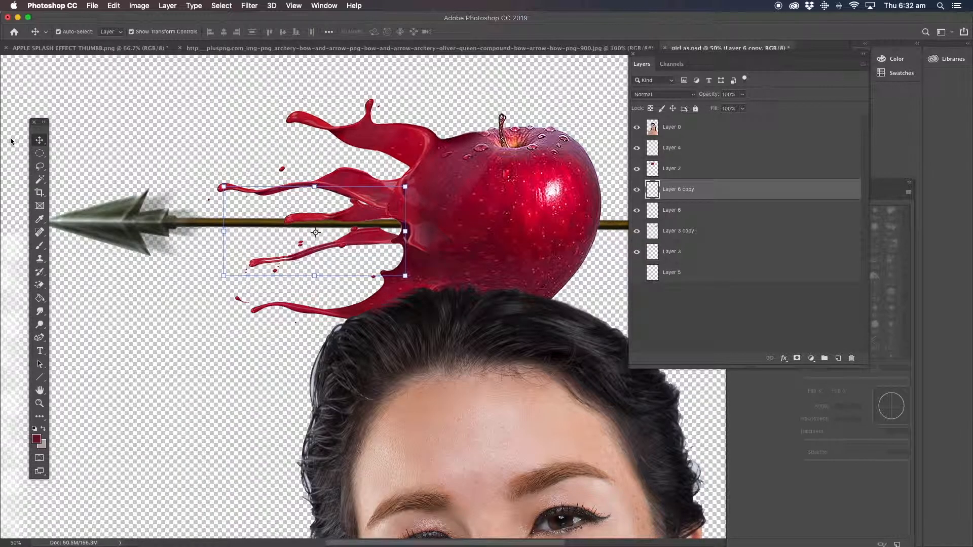
key(Down)
key(Down)
key(Down)
key(Down)
key(Down)
key(Down)
key(Down)
key(Down)
key(Left)
key(Left)
key(Left)
key(Left)
key(Left)
key(Left)
key(Left)
key(Left)
key(Left)
key(Left)
key(Left)
key(Left)
key(Left)
key(Left)
key(Left)
key(Left)
key(Left)
key(Left)
key(Left)
key(Left)
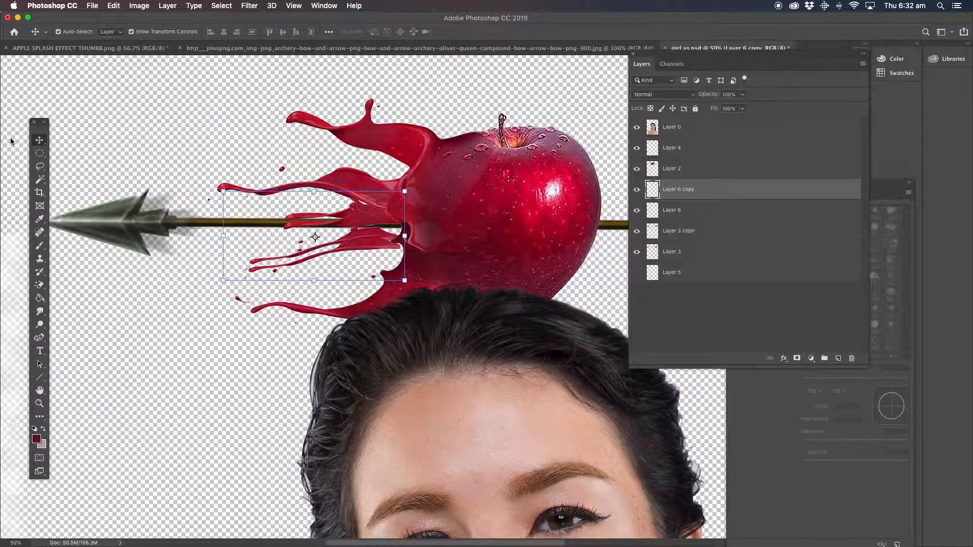
drag(359, 251, 373, 259)
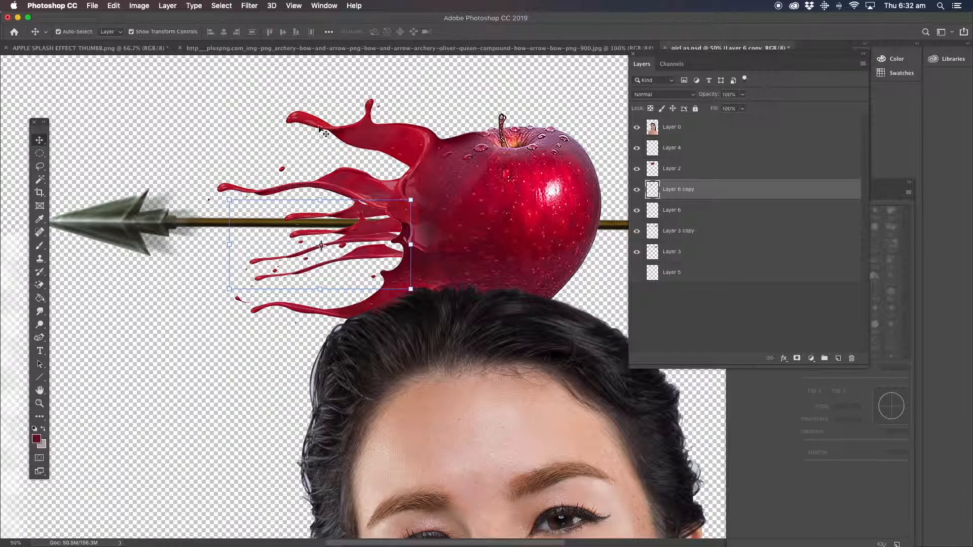
Warp the Layer 6 copy splash, bending its middle and apple-side edge toward the apple and adjusting its outer edge.
click(113, 5)
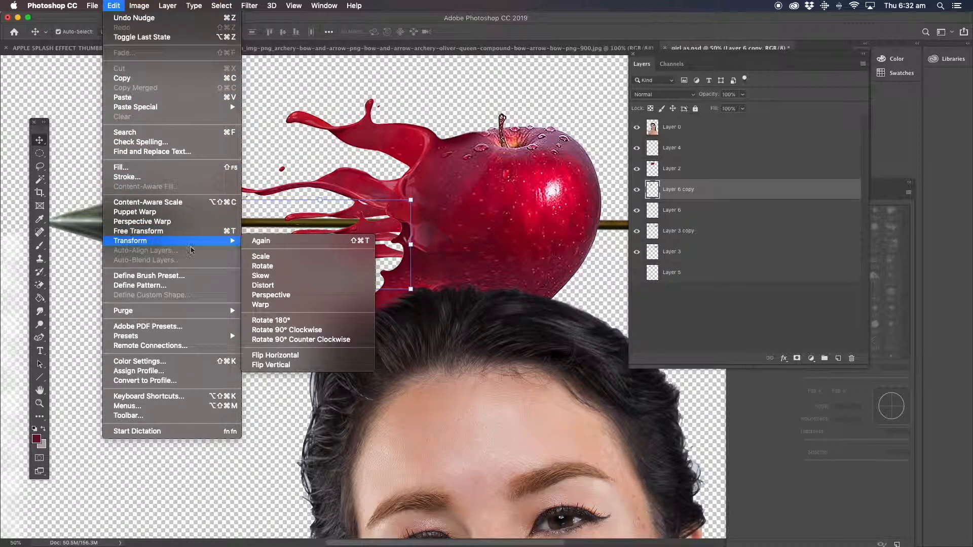
mouse_move(179, 243)
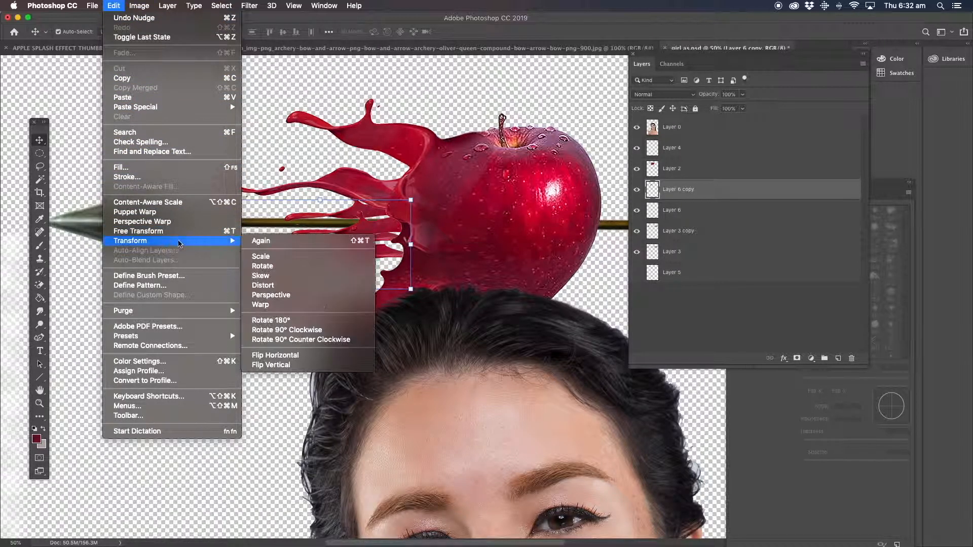
click(262, 305)
drag(311, 268, 328, 280)
drag(383, 257, 404, 240)
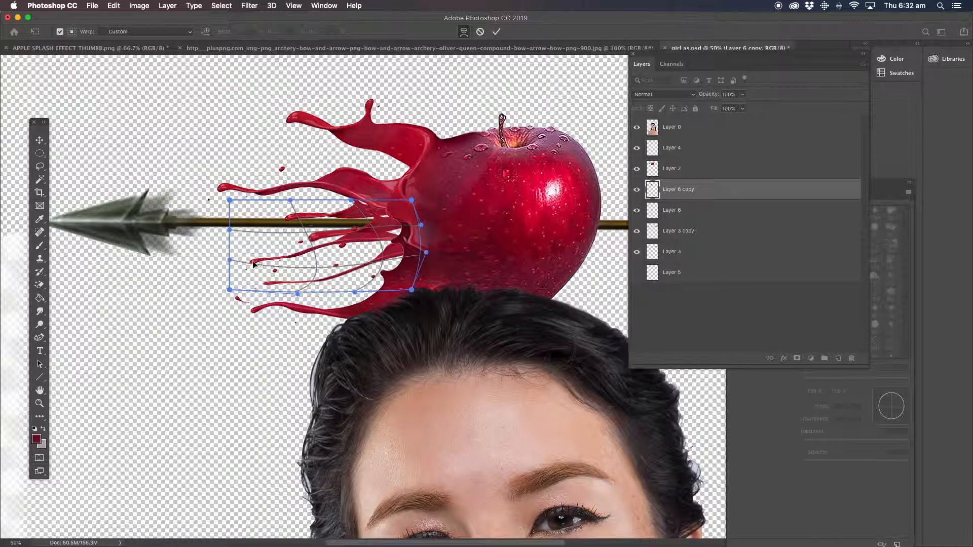
drag(254, 262, 254, 243)
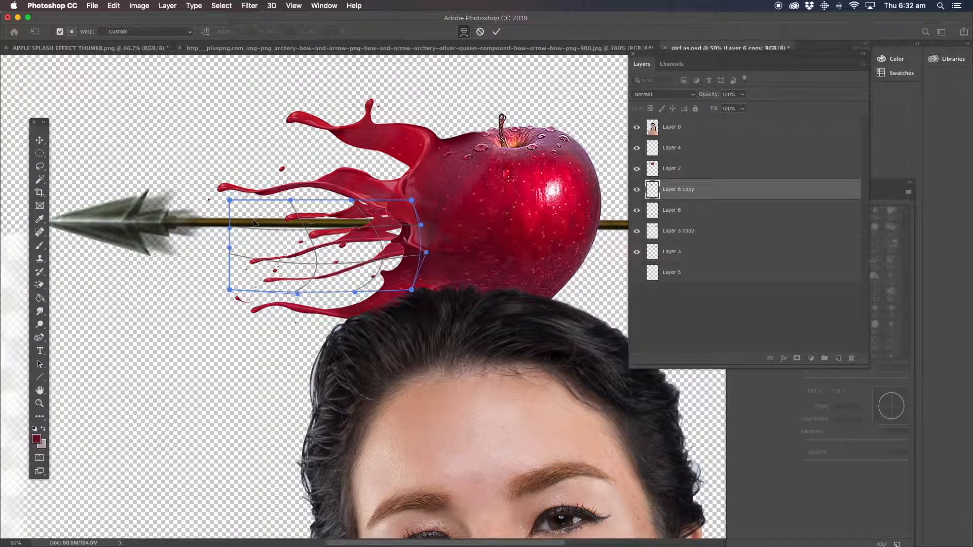
click(39, 142)
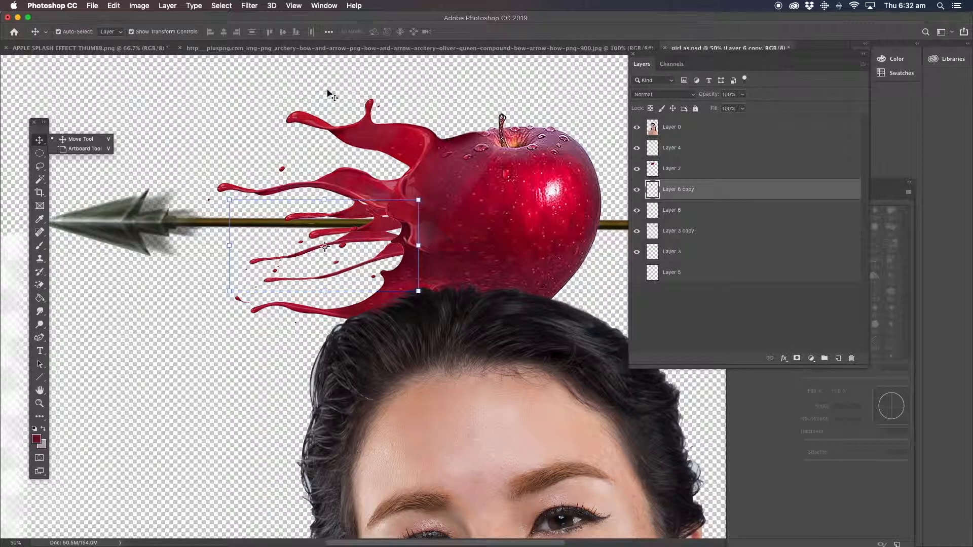
Apply the Sharpen filter to the Layer 6 copy splash.
click(251, 7)
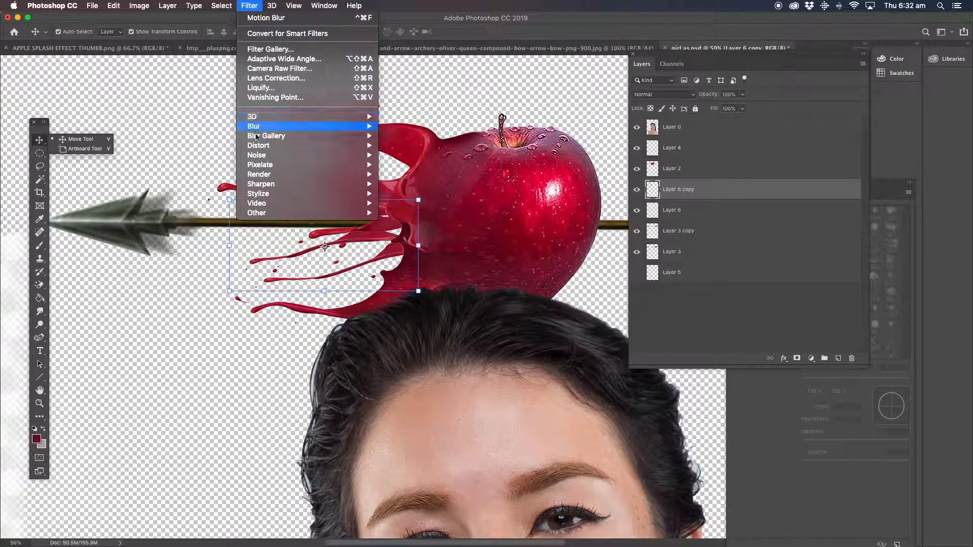
mouse_move(264, 184)
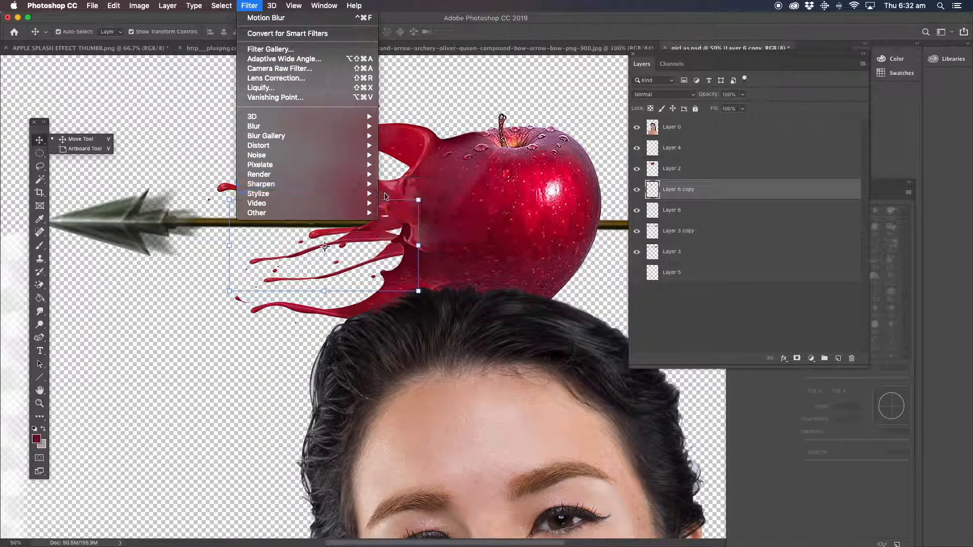
mouse_move(370, 184)
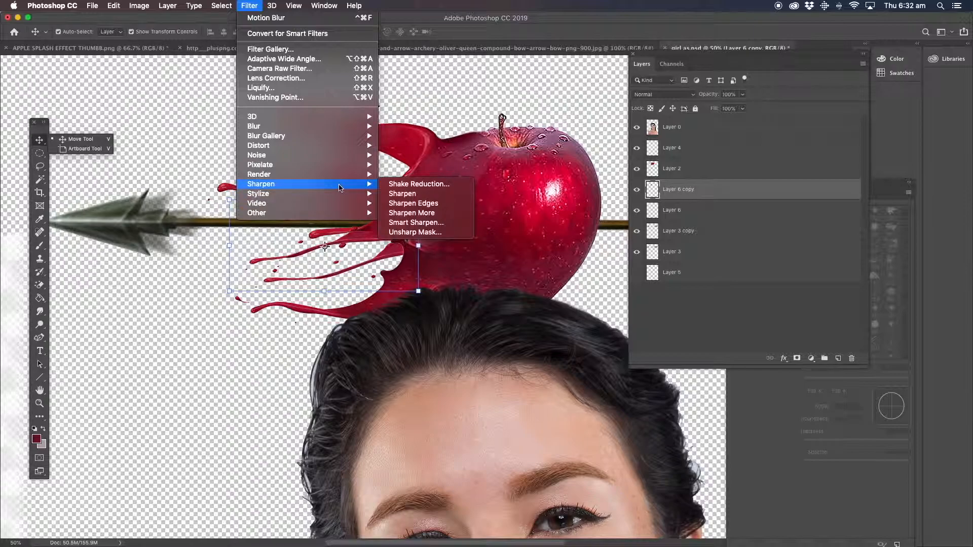
click(403, 195)
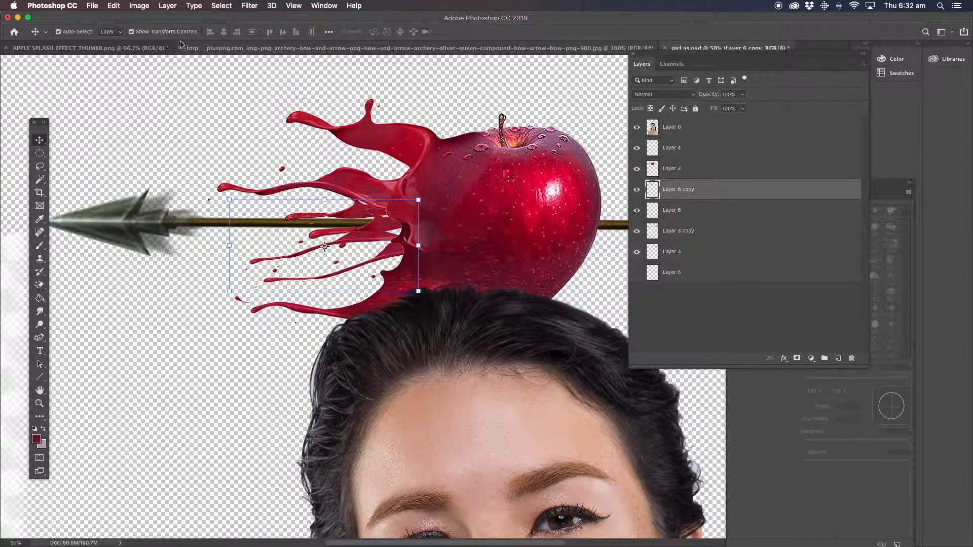
Darken the Layer 6 copy splash with Brightness -44 and shift it slightly right into the apple.
click(139, 6)
mouse_move(155, 36)
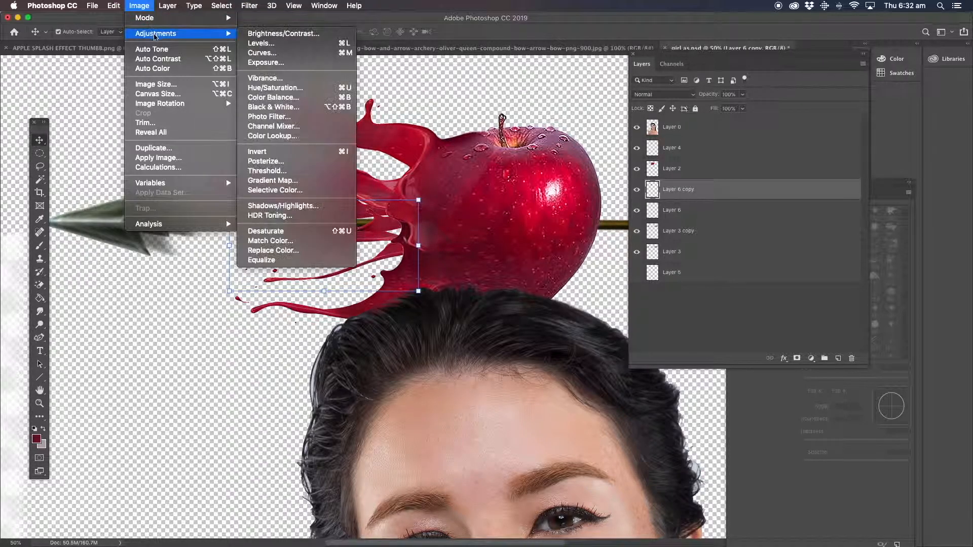
click(273, 33)
click(758, 178)
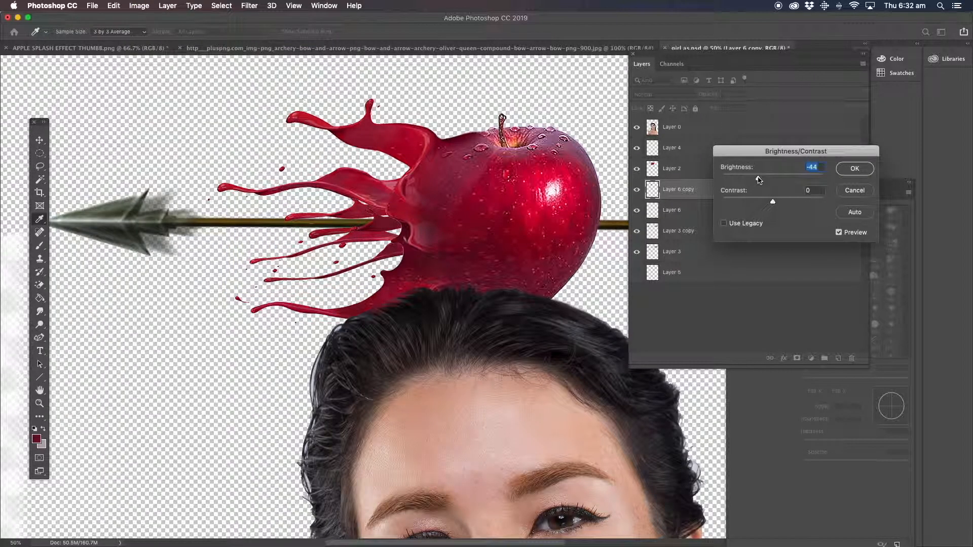
click(854, 169)
key(v)
drag(376, 228, 391, 227)
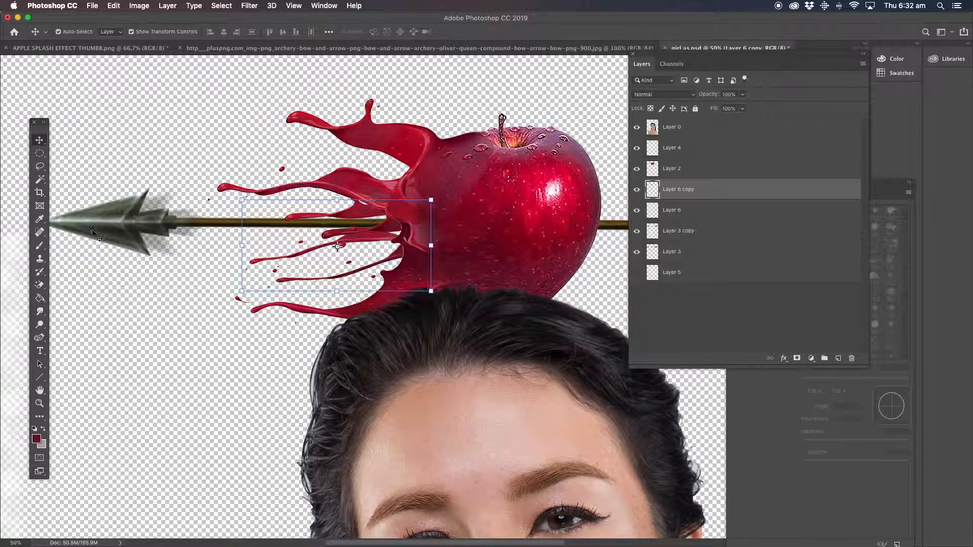
Duplicate the Layer 6 splash as Layer 6 copy 2 in girl as.psd.
click(39, 404)
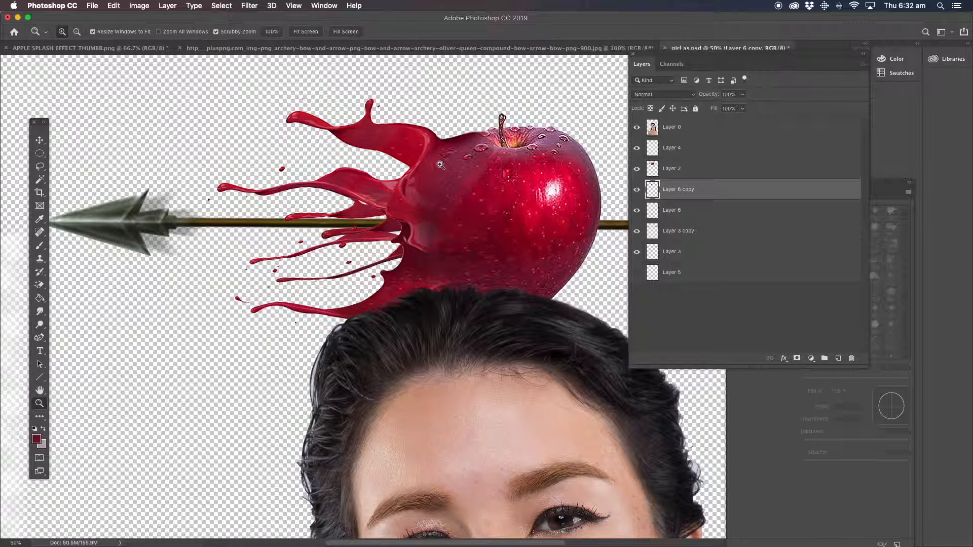
alt+click(416, 174)
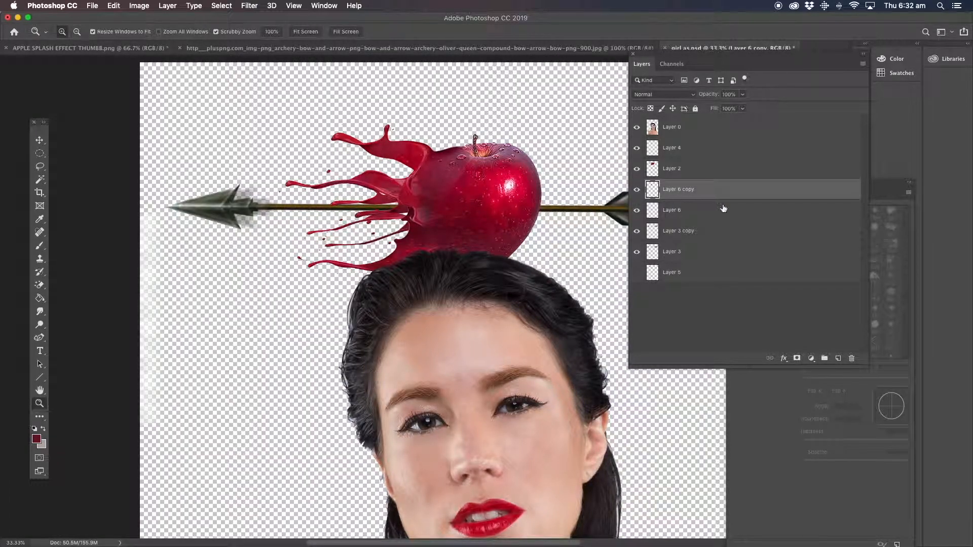
click(695, 212)
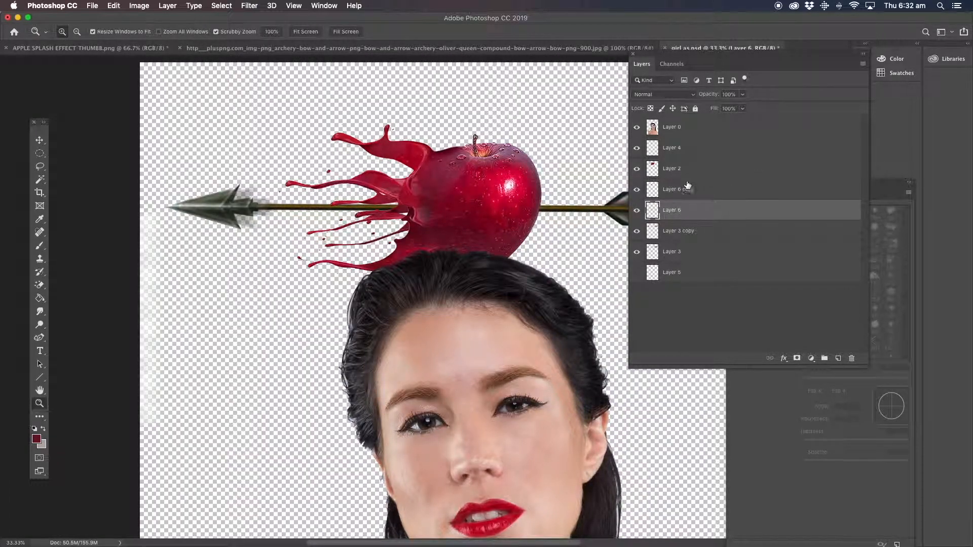
click(636, 210)
click(636, 210)
right_click(696, 211)
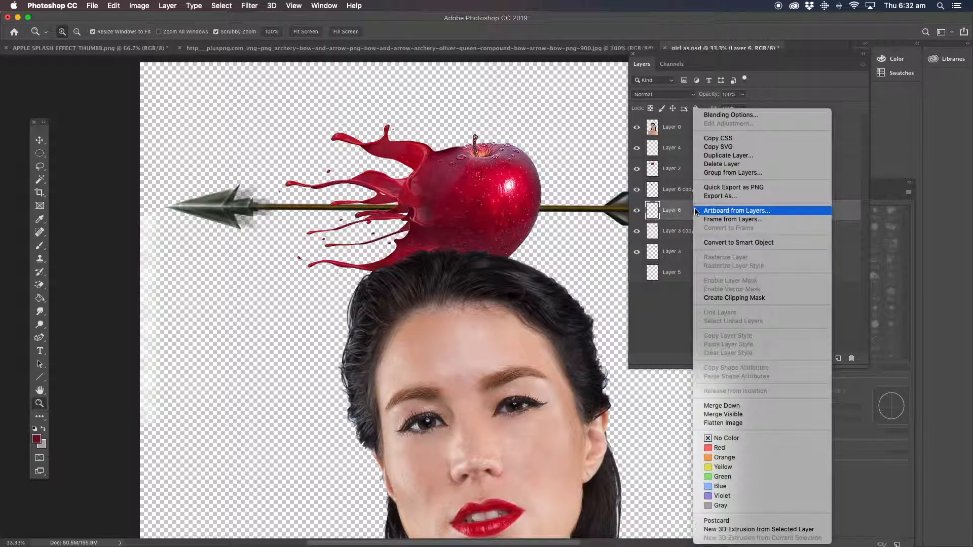
click(725, 156)
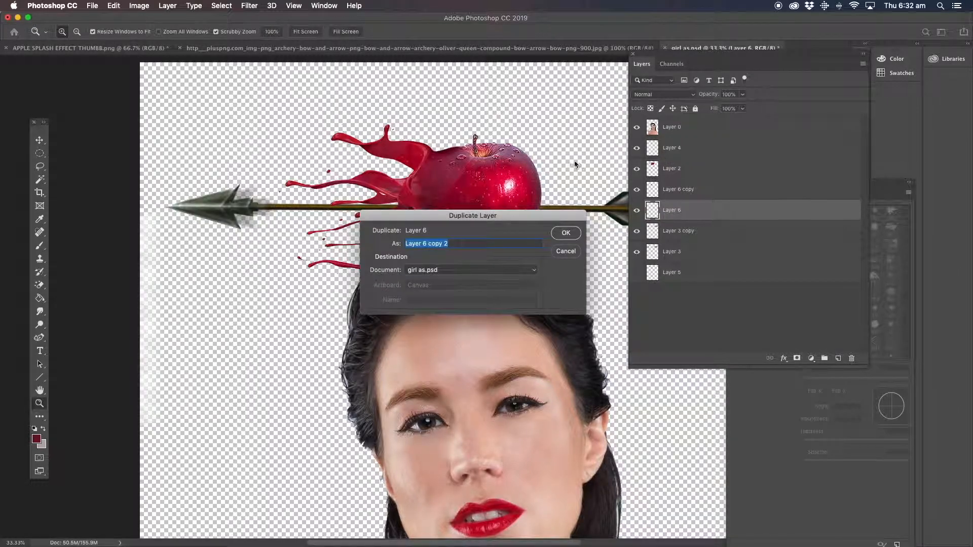
click(565, 234)
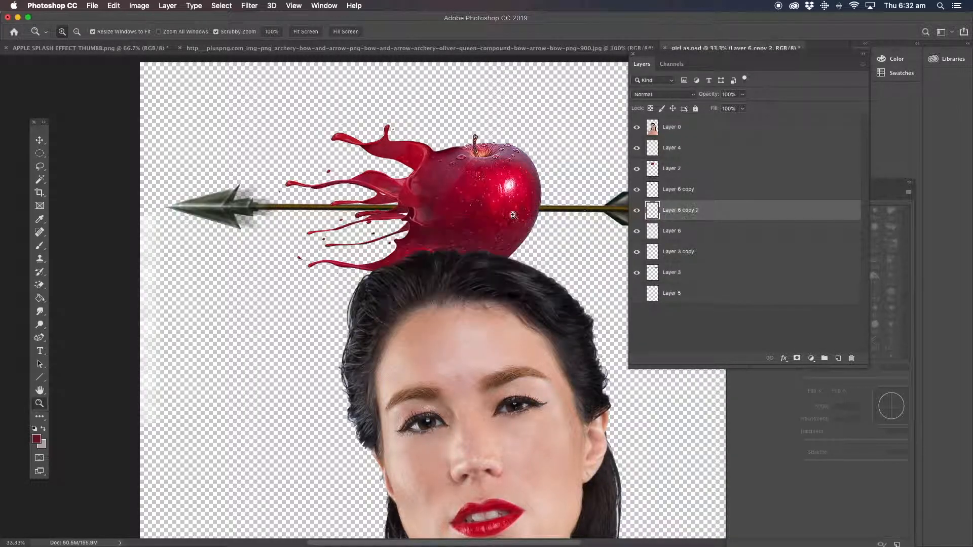
Shift the Layer 6 copy 2 splash slightly left along the arrow shaft, away from the apple.
click(40, 141)
key(shift+Left)
key(shift+Left)
key(shift+Left)
key(shift+Left)
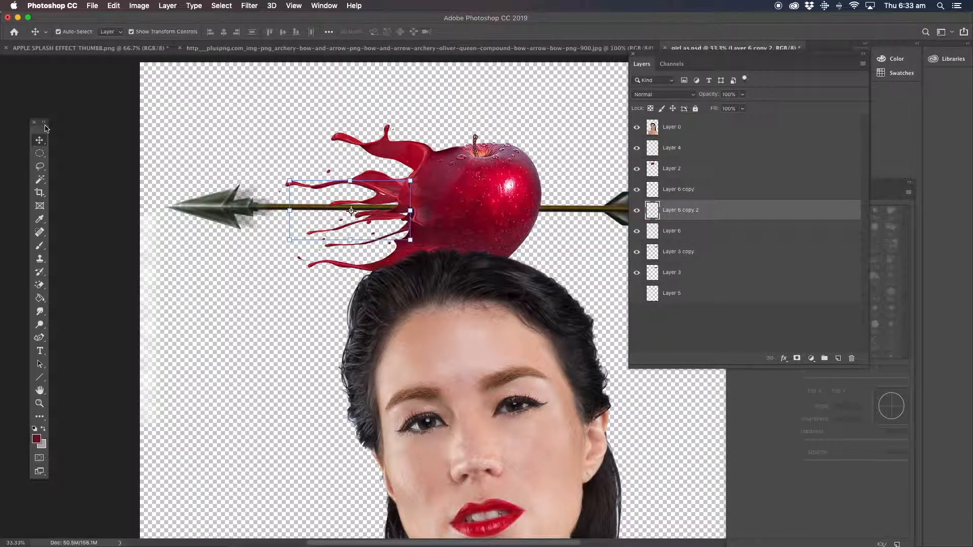
key(shift+Left)
key(shift+Left)
key(shift+Left)
key(shift+Left)
key(shift+Left)
key(shift+Left)
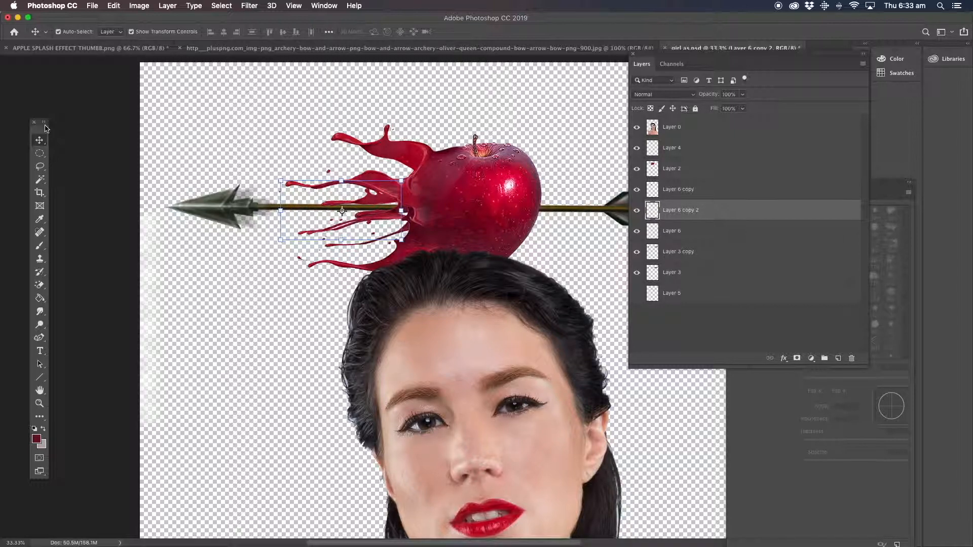
Move the Layer 6 copy 2 splash away from the apple onto the arrowhead and stretch it taller.
key(shift+Left)
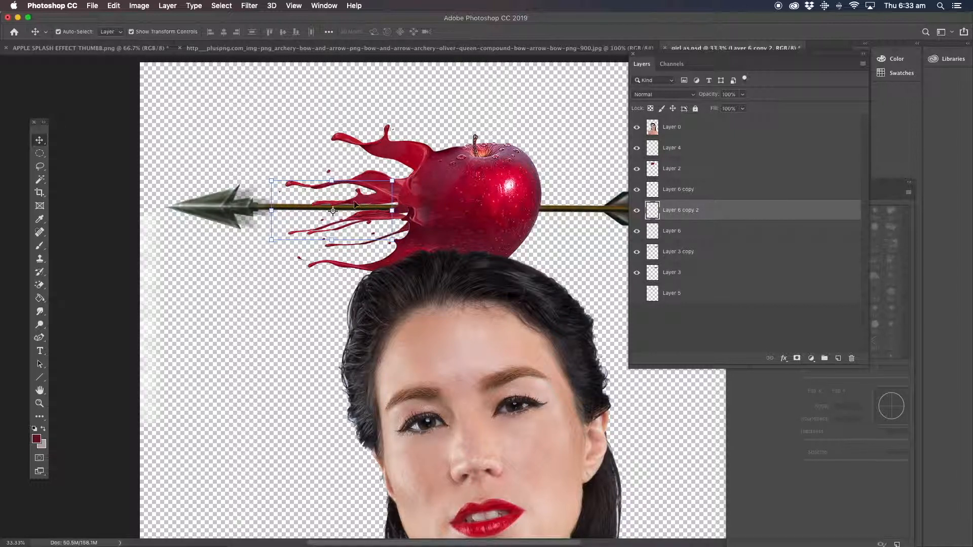
drag(356, 204, 241, 189)
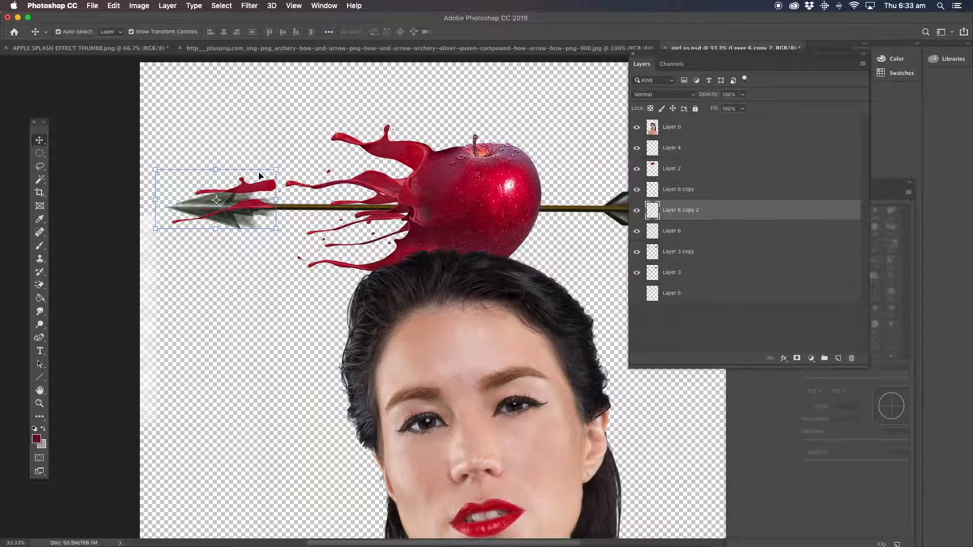
drag(216, 168, 215, 149)
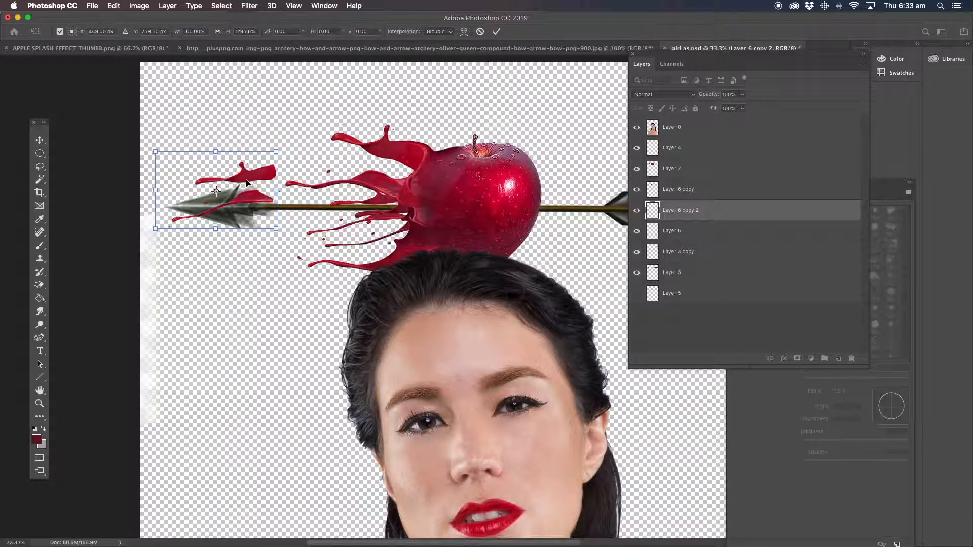
drag(247, 183, 243, 189)
Flip the arrowhead splash horizontally, scale it to about 59% width and 87% height, and place it at the arrowhead's rear.
click(113, 5)
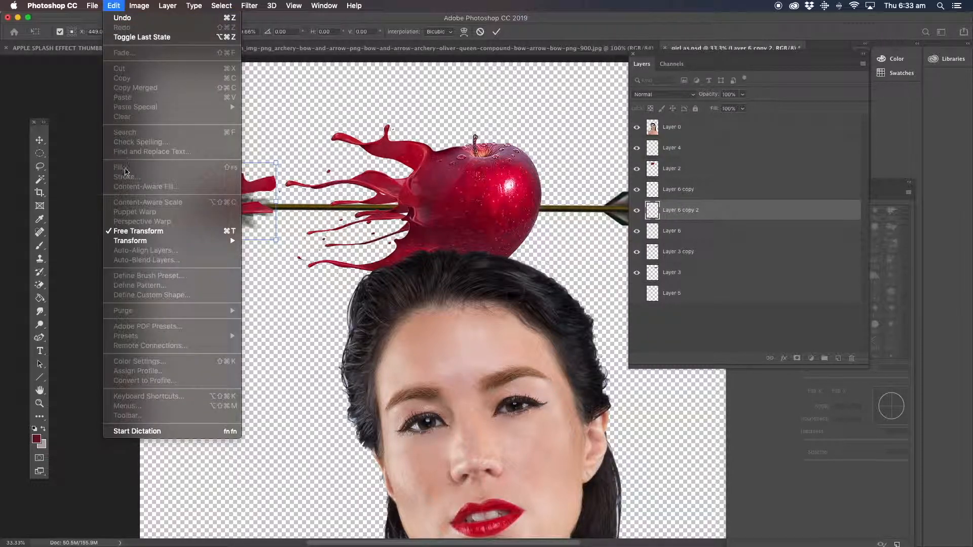
mouse_move(144, 241)
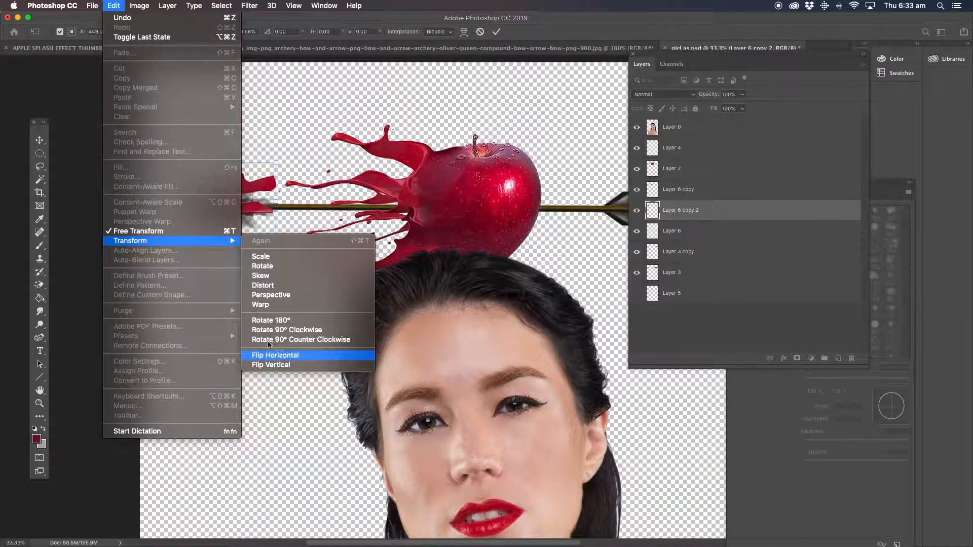
click(276, 355)
drag(188, 190, 237, 200)
drag(323, 211, 290, 210)
drag(203, 182, 193, 168)
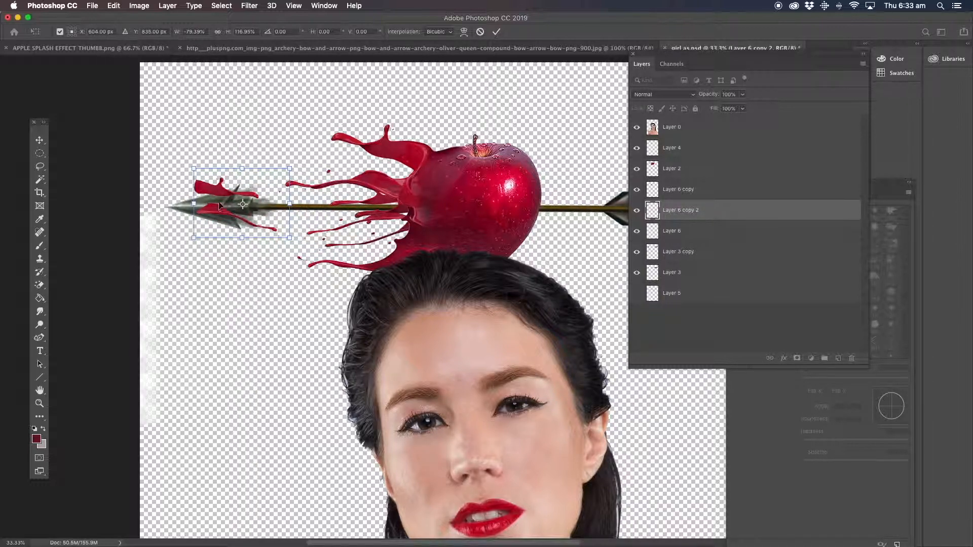
drag(220, 205, 259, 199)
drag(329, 178, 297, 187)
drag(245, 209, 246, 191)
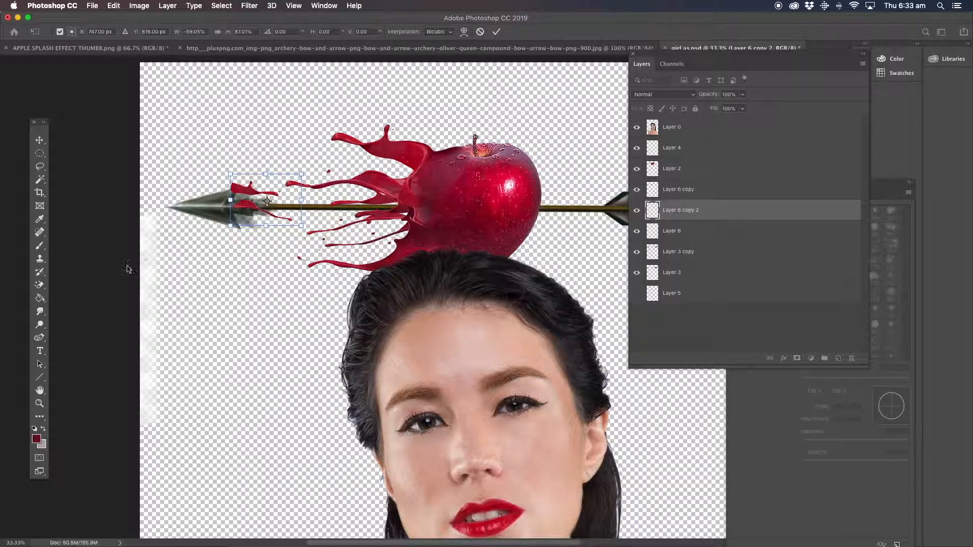
Lasso the upper strand of the arrowhead splash, delete it, and clear the selection.
click(37, 404)
click(237, 210)
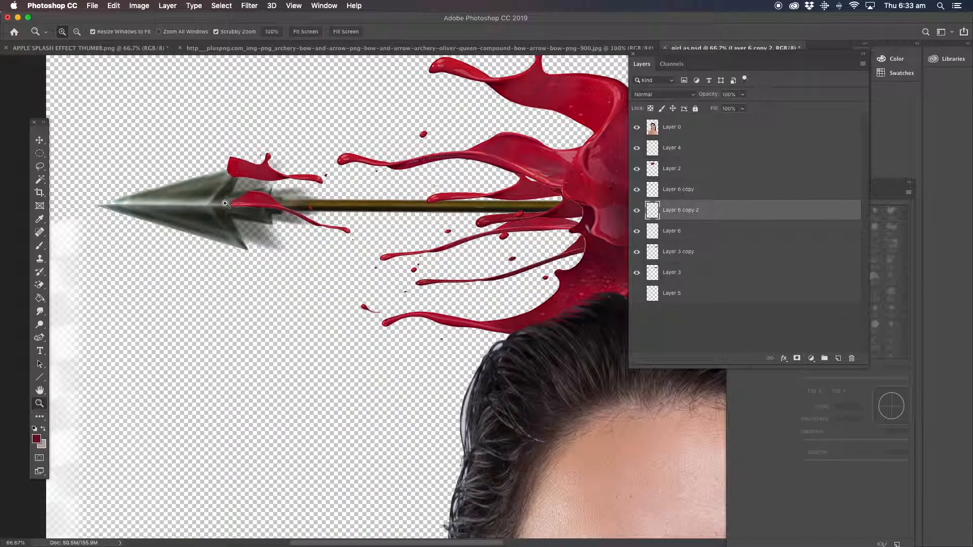
click(39, 166)
mouse_move(267, 145)
mouse_down()
mouse_move(244, 138)
mouse_move(217, 176)
mouse_move(263, 189)
mouse_move(335, 188)
mouse_move(281, 132)
mouse_up()
key(Delete)
key(super+d)
Move the remaining splash strand up to the arrowhead's upper barb and rotate it about -19°.
click(39, 141)
drag(257, 203, 248, 172)
drag(373, 118, 358, 122)
click(260, 174)
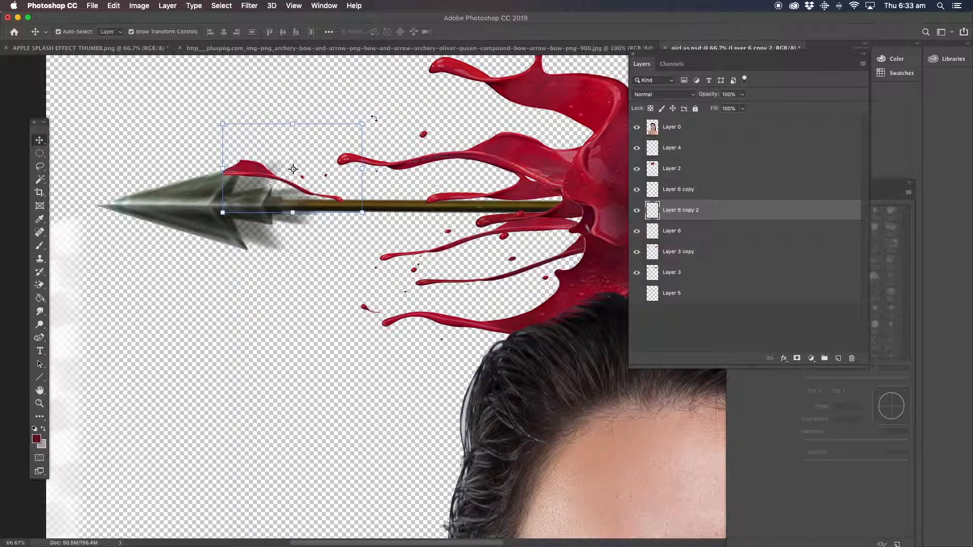
drag(374, 117, 321, 116)
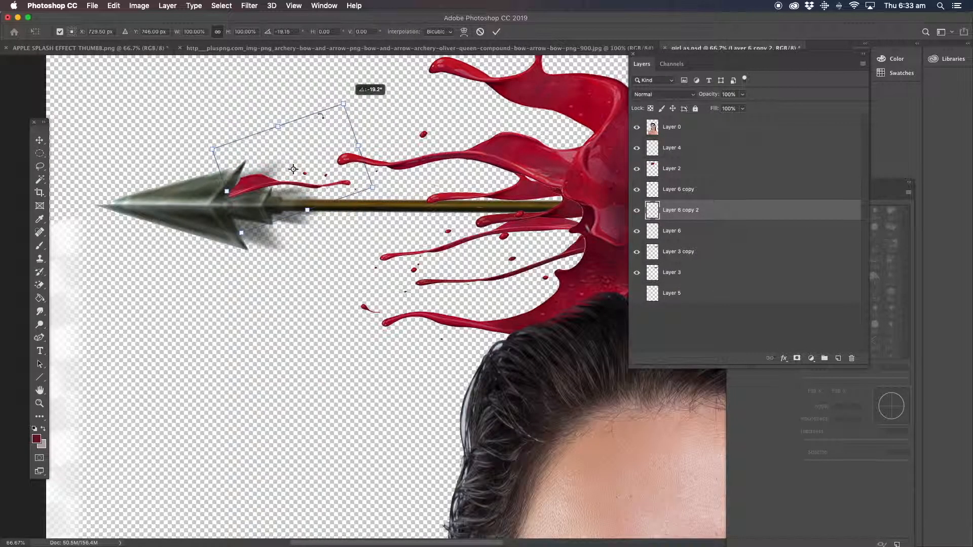
drag(249, 184, 247, 171)
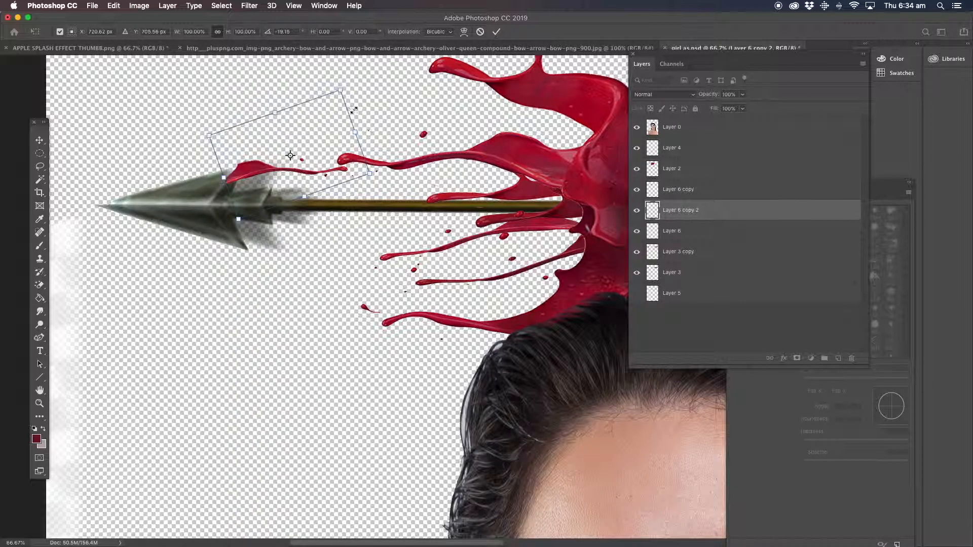
key(Return)
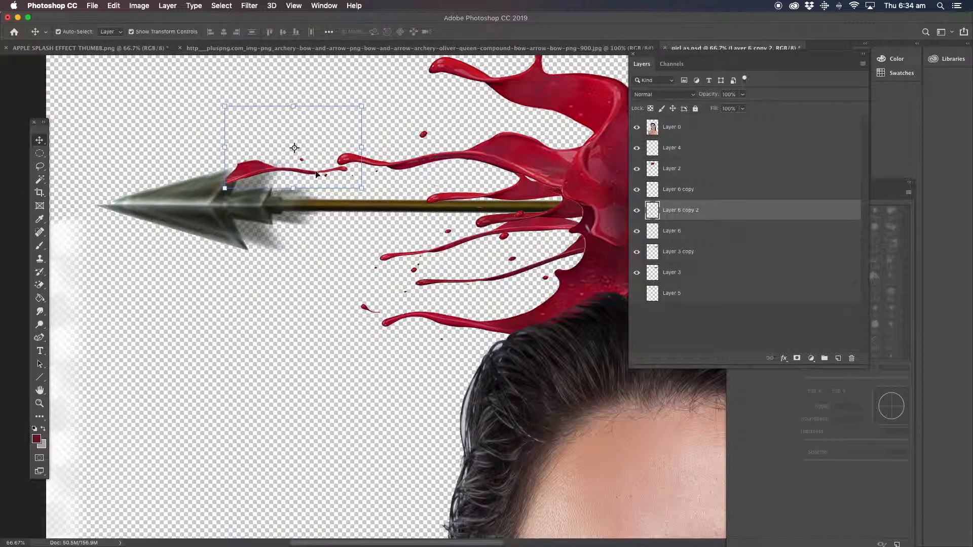
Scale the strand to about 73%, rotate it about -14° more, and attach it to the tip of the upper barb.
drag(361, 148, 324, 147)
drag(217, 114, 208, 131)
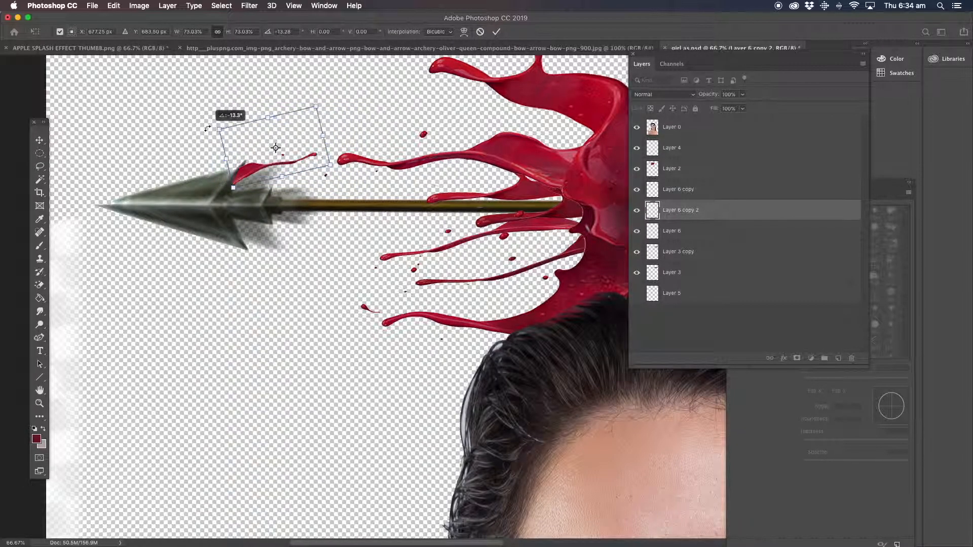
drag(240, 173, 240, 171)
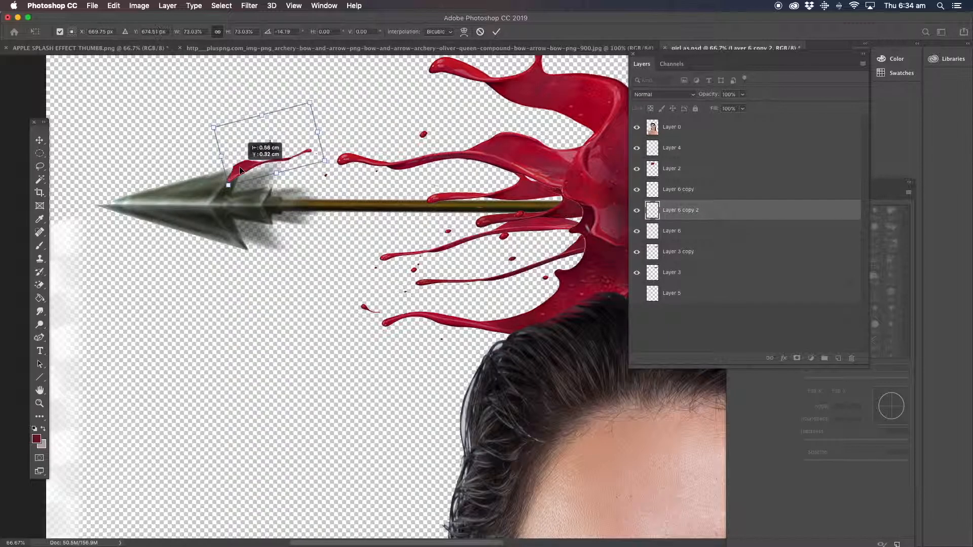
key(Return)
Reorder Layer 6 copy 2 to sit between Layer 3 copy and Layer 3.
key(z)
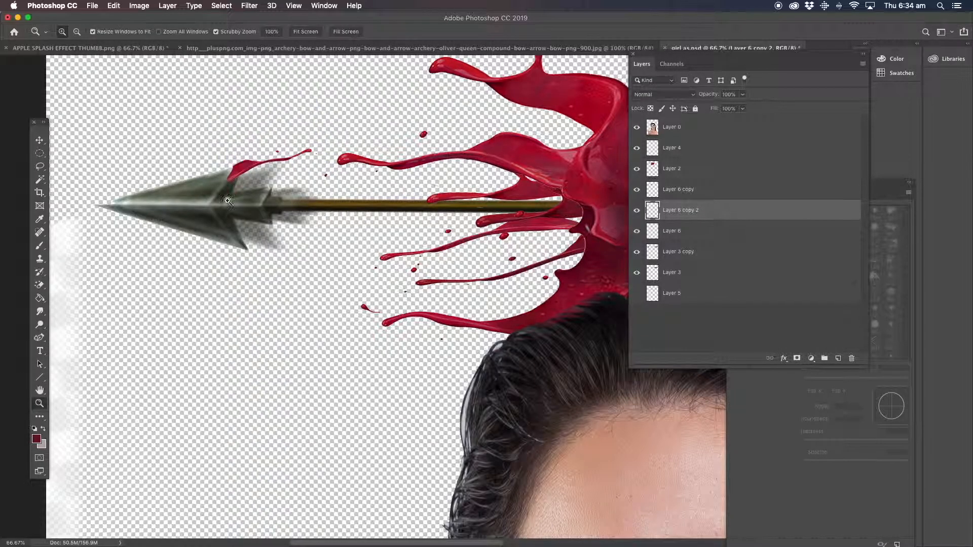
click(230, 201)
click(230, 201)
drag(287, 136, 291, 223)
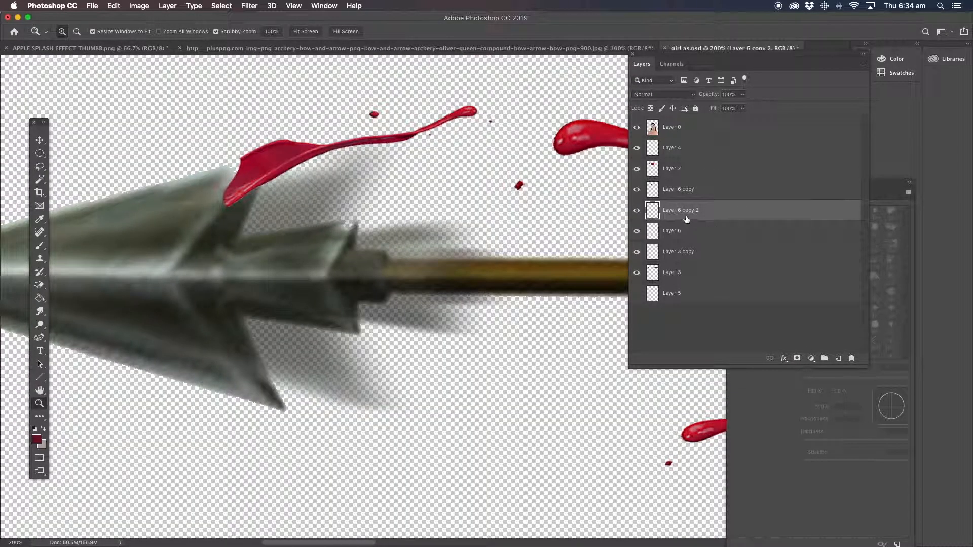
drag(680, 212, 670, 247)
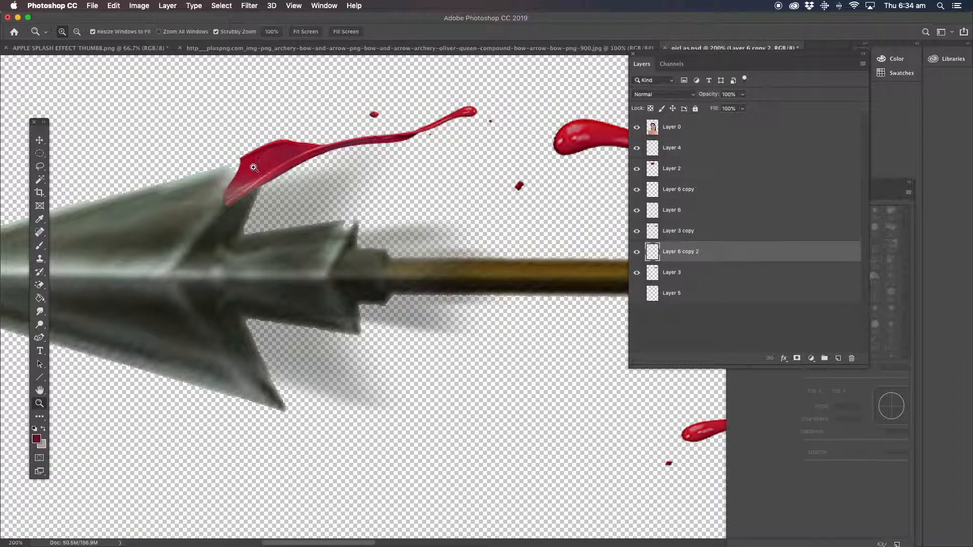
Smudge the splash's blunt end forward along the arrowhead's upper edge with the Smudge tool.
click(39, 315)
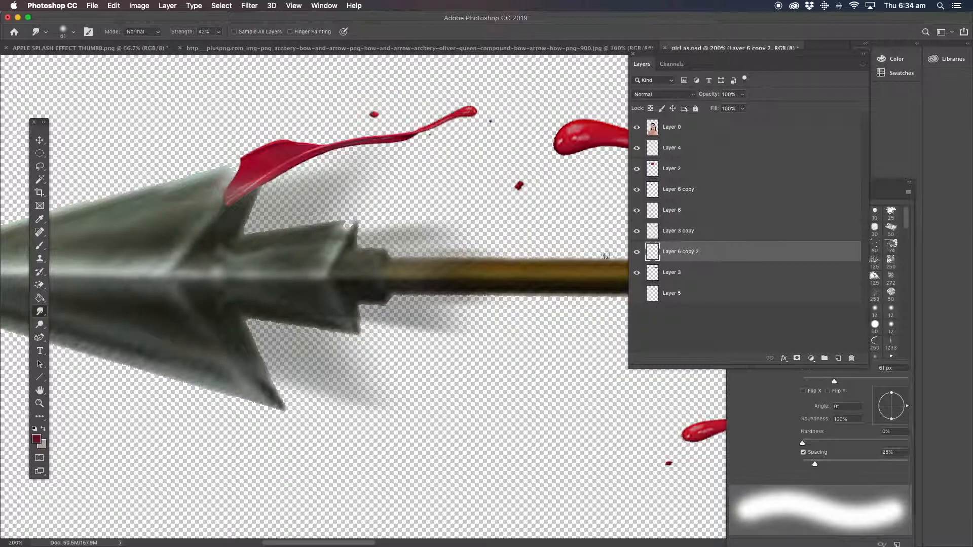
mouse_move(255, 157)
mouse_down()
mouse_move(222, 183)
mouse_move(247, 163)
mouse_move(133, 190)
mouse_move(208, 171)
mouse_move(116, 206)
mouse_up()
mouse_move(207, 210)
mouse_down()
mouse_move(268, 169)
mouse_move(186, 228)
mouse_up()
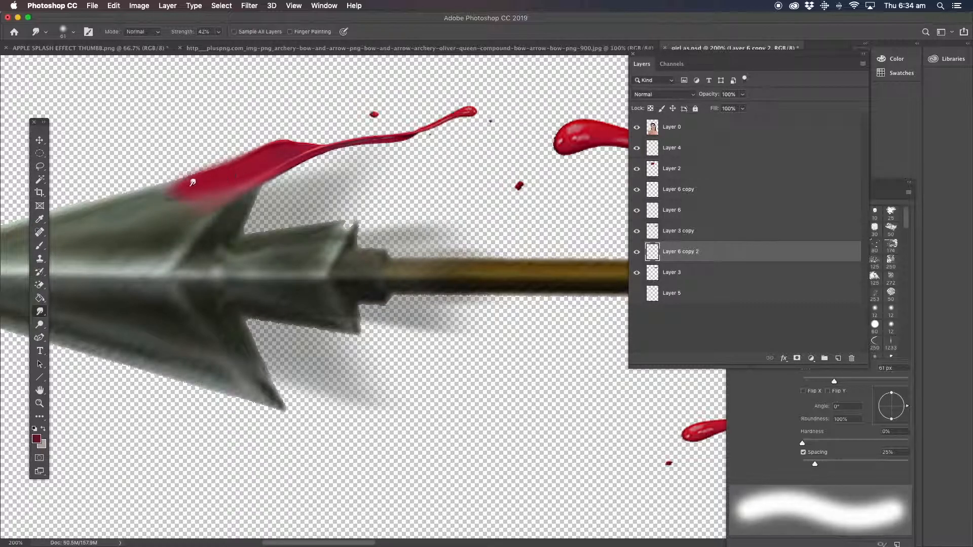
drag(192, 182, 76, 213)
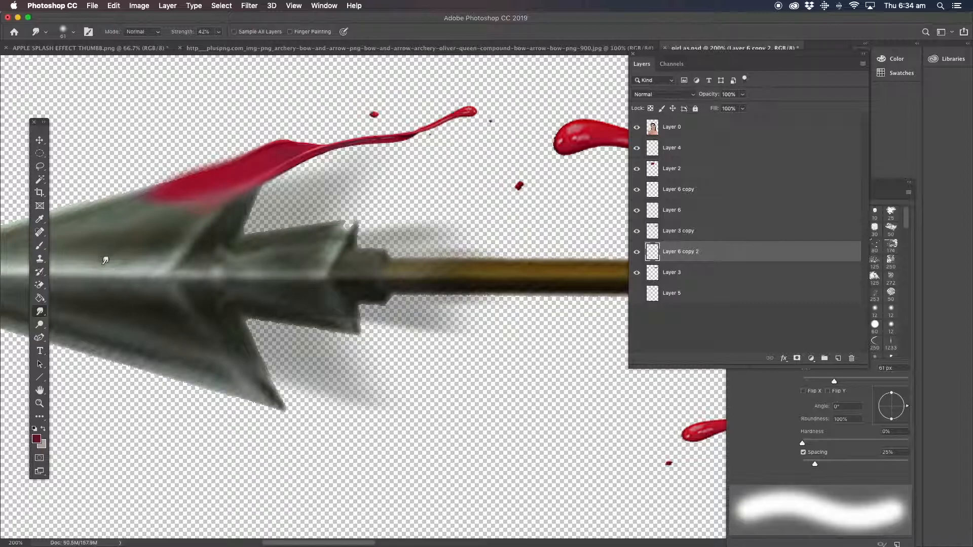
Examine the full composite to check how the smeared arrowhead splash fits with the apple and the woman.
click(39, 404)
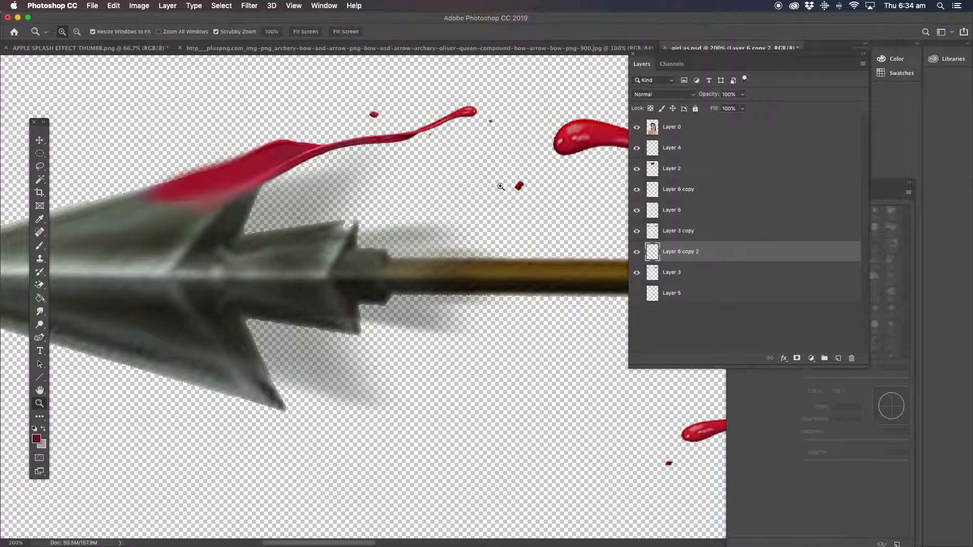
alt+click(483, 194)
alt+click(530, 246)
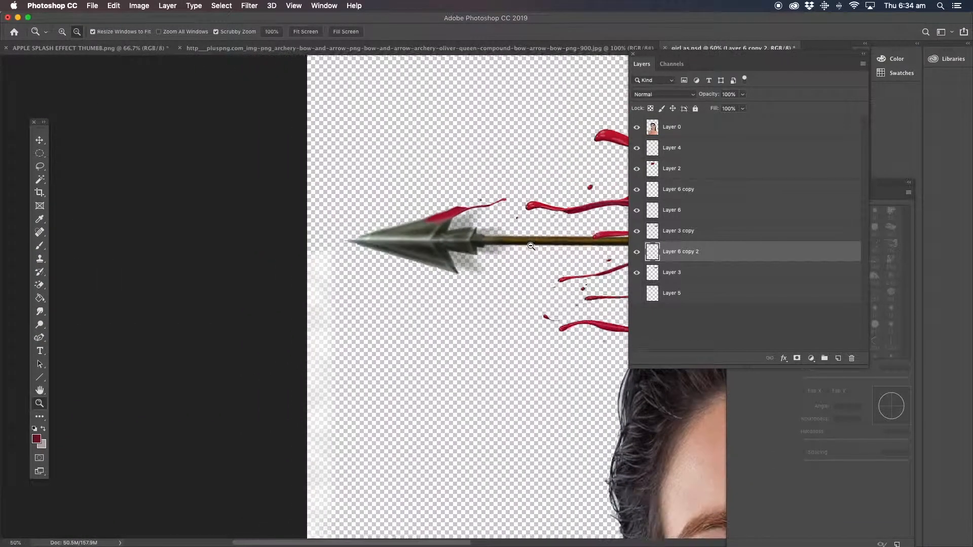
alt+click(530, 246)
alt+click(522, 233)
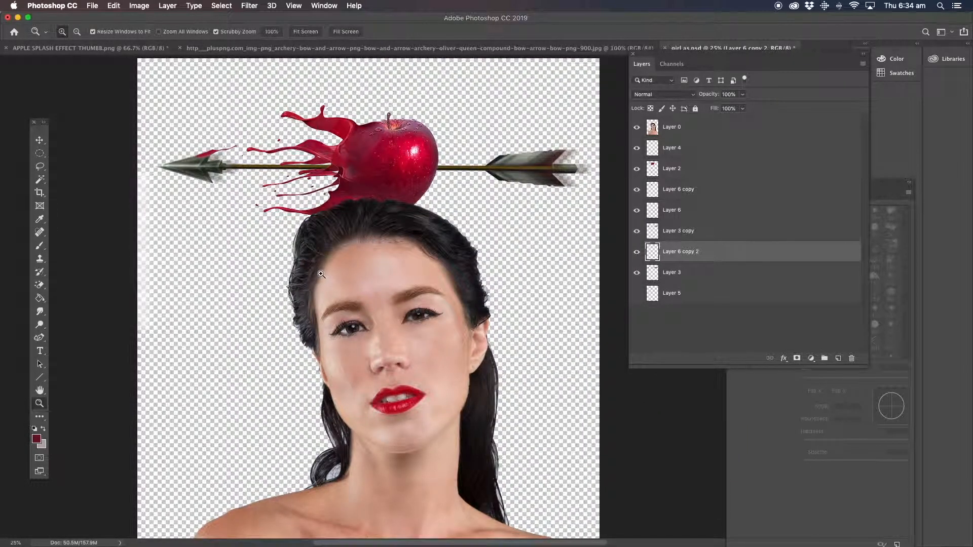
alt+click(295, 335)
drag(405, 293, 334, 263)
click(375, 232)
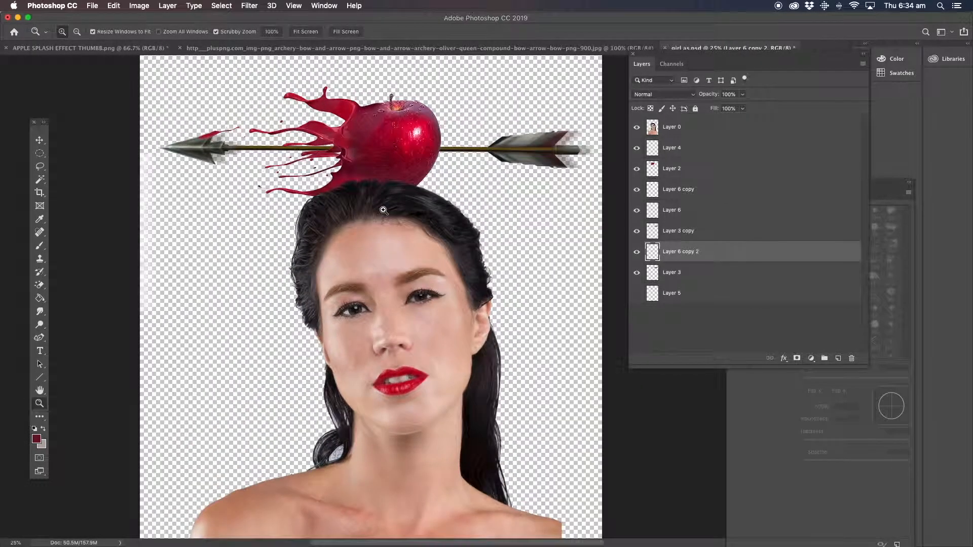
Add a new empty layer directly above Layer 2 for shading where the apple meets the hair.
click(358, 175)
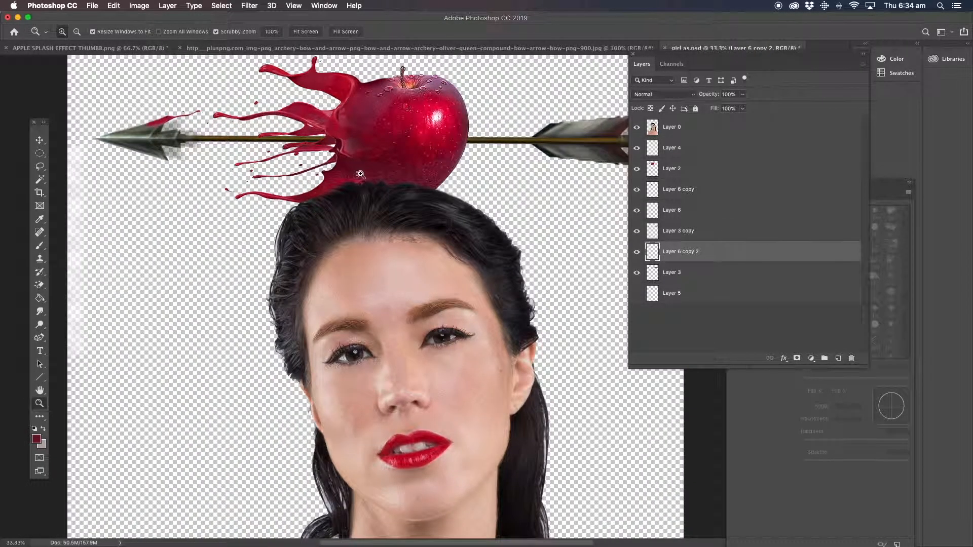
click(360, 174)
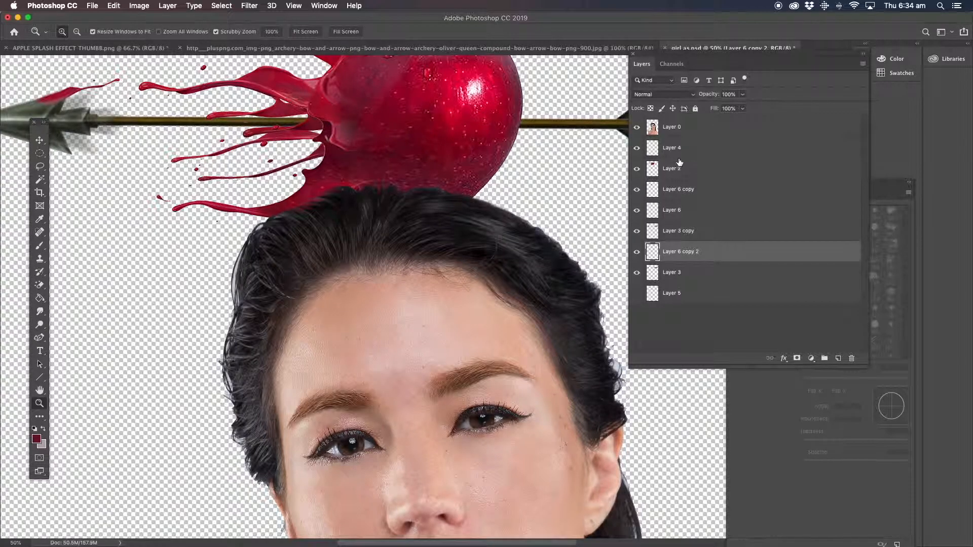
click(681, 128)
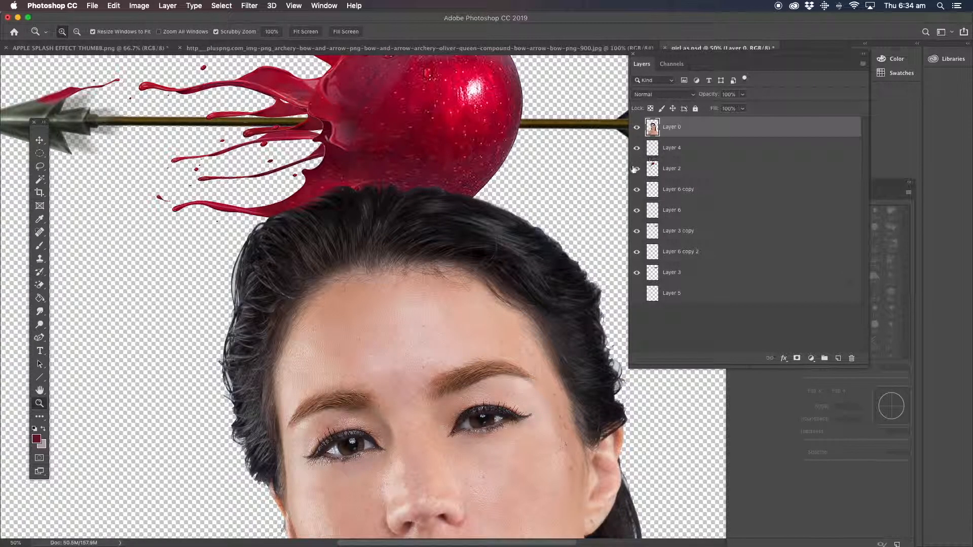
click(673, 167)
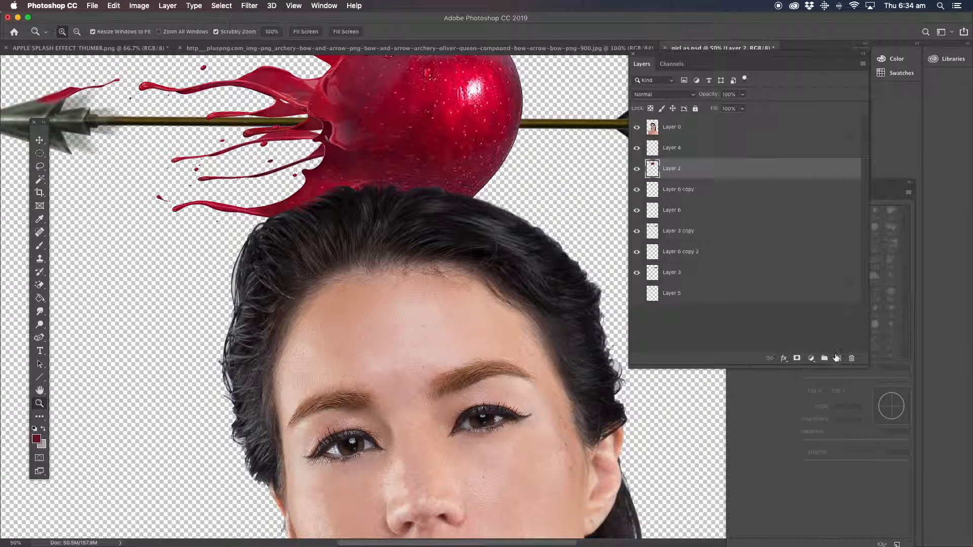
click(837, 358)
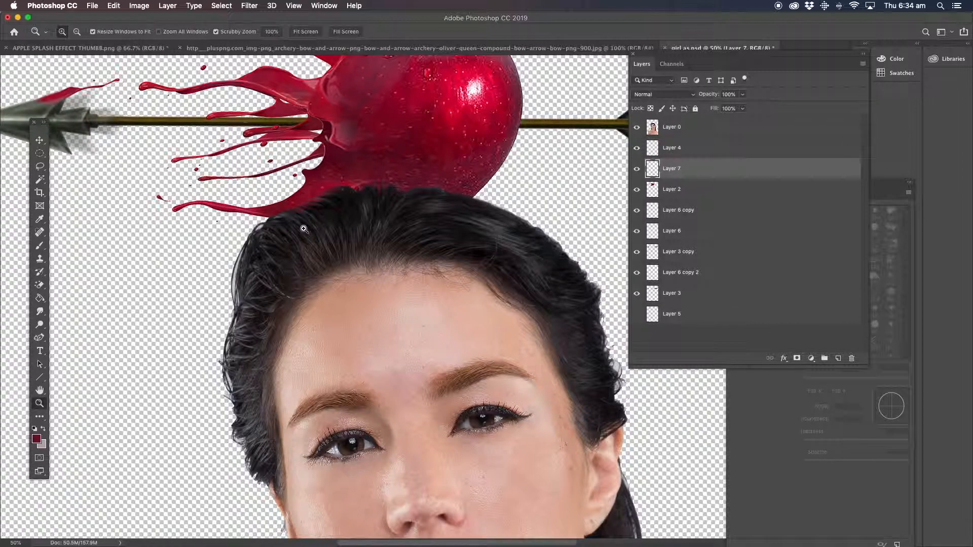
Sample the dark hair colour and brush a soft 30 px shadow along the line where the apple meets the hair.
click(40, 246)
alt+click(474, 236)
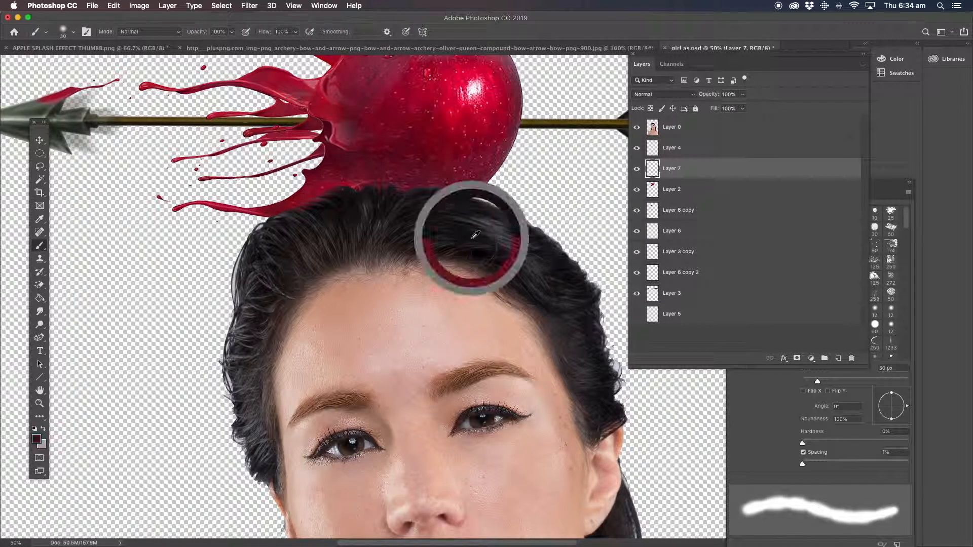
click(770, 403)
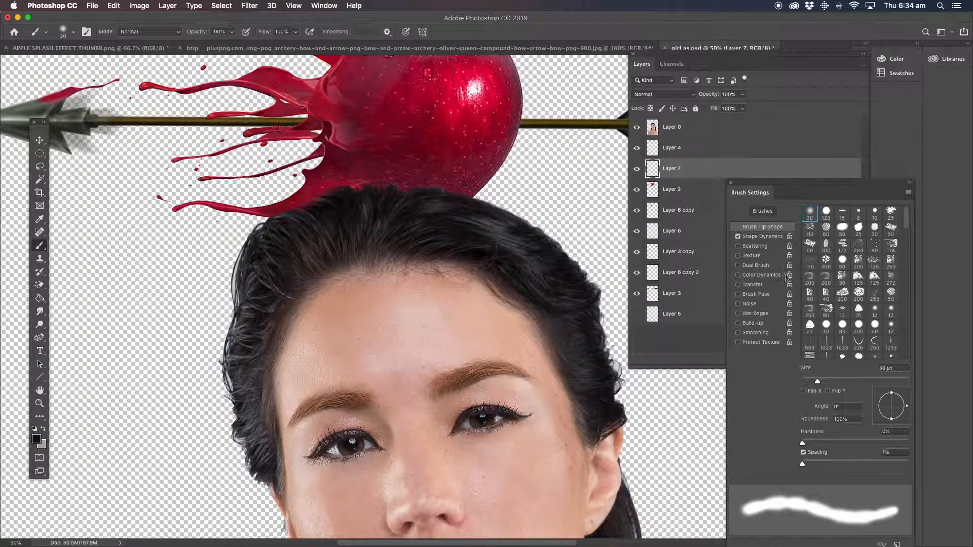
mouse_move(354, 189)
mouse_down()
mouse_move(458, 194)
mouse_move(394, 184)
mouse_move(404, 191)
mouse_move(387, 177)
mouse_move(319, 199)
mouse_move(368, 179)
mouse_move(453, 207)
mouse_up()
Lower the shadow layer's opacity to 54% and check the result against the whole composite.
click(742, 95)
mouse_move(743, 107)
mouse_down()
mouse_move(719, 109)
mouse_move(726, 108)
mouse_up()
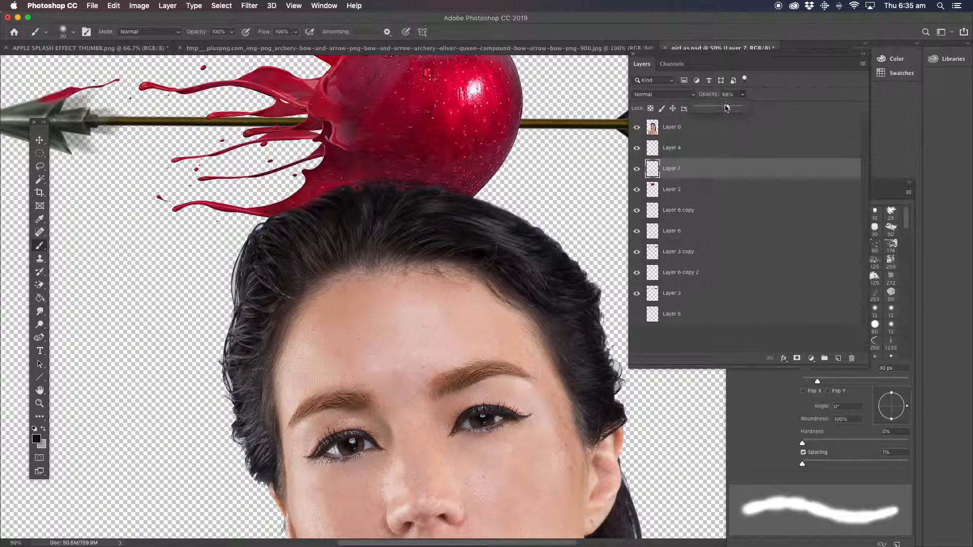
click(405, 188)
click(40, 403)
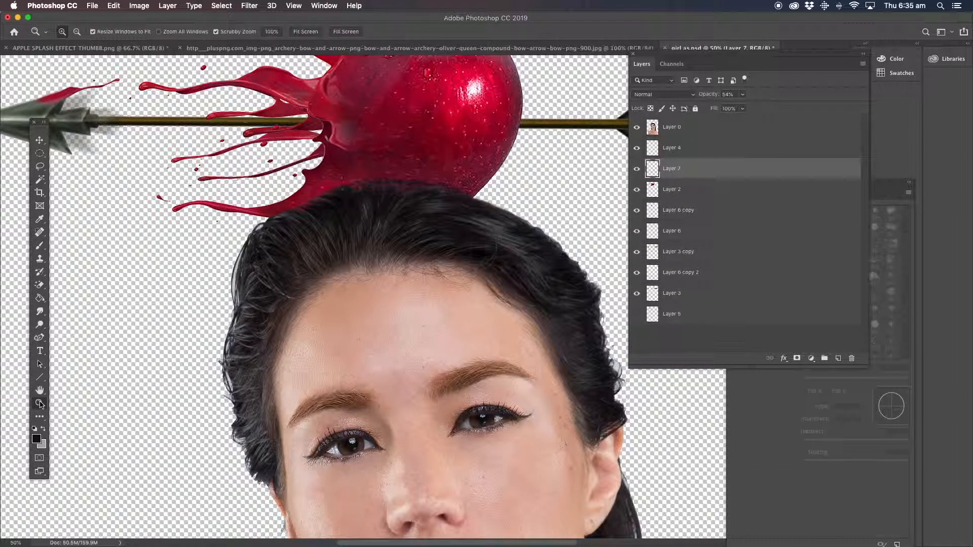
alt+click(497, 254)
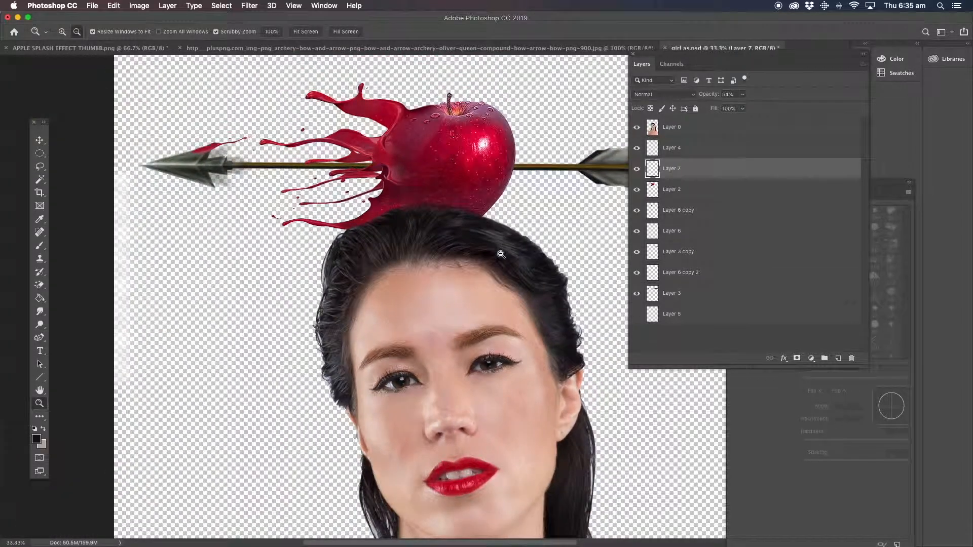
alt+click(496, 254)
drag(468, 311, 408, 272)
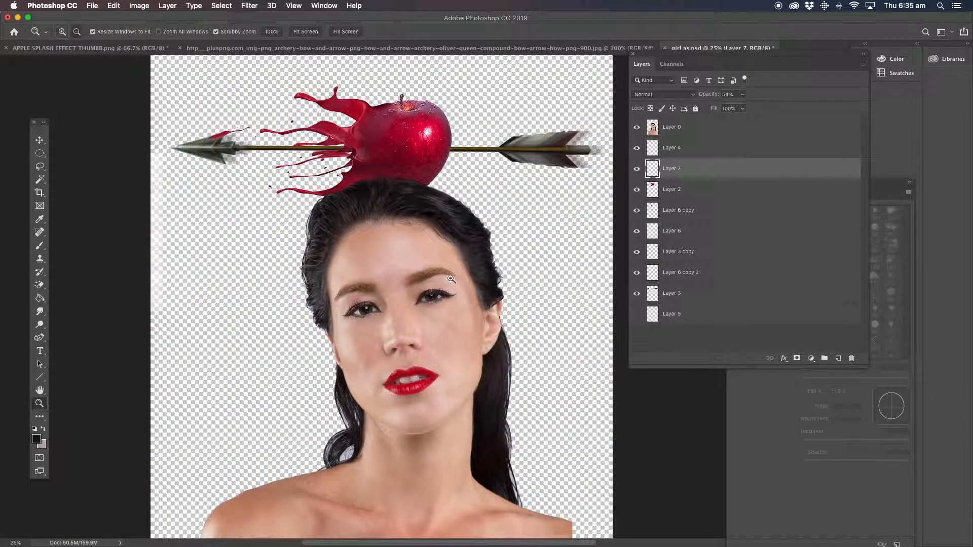
Duplicate Layer 2, the apple layer, as Layer 2 copy within girl as.psd.
alt+click(434, 307)
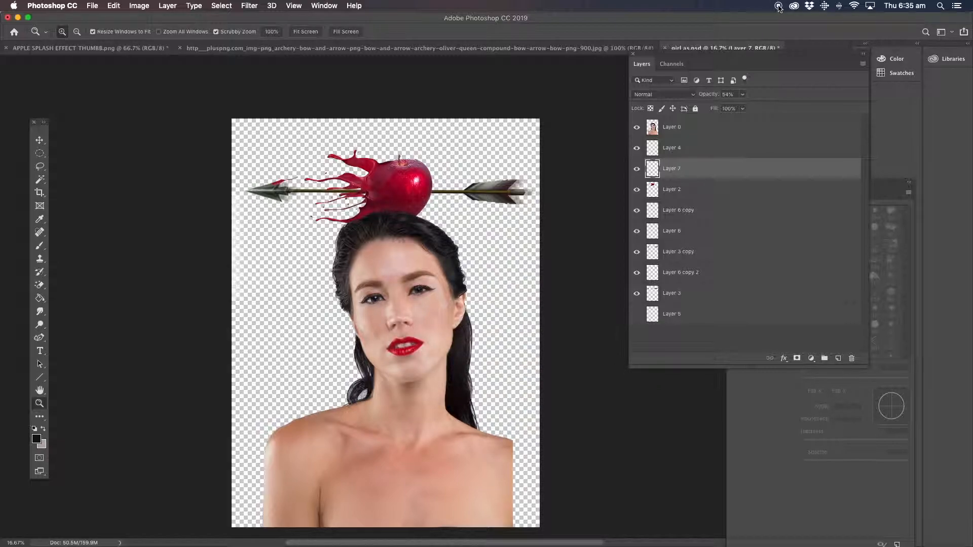
click(698, 190)
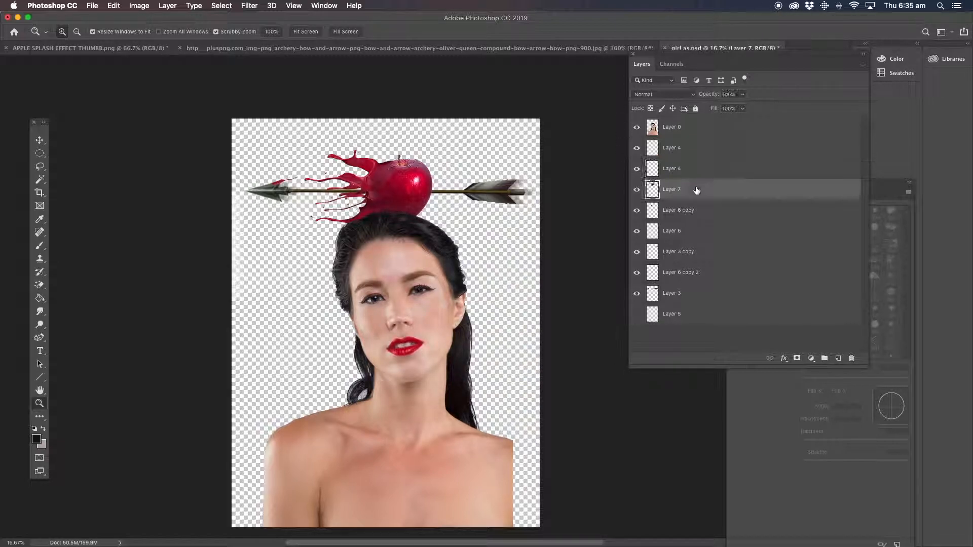
right_click(688, 192)
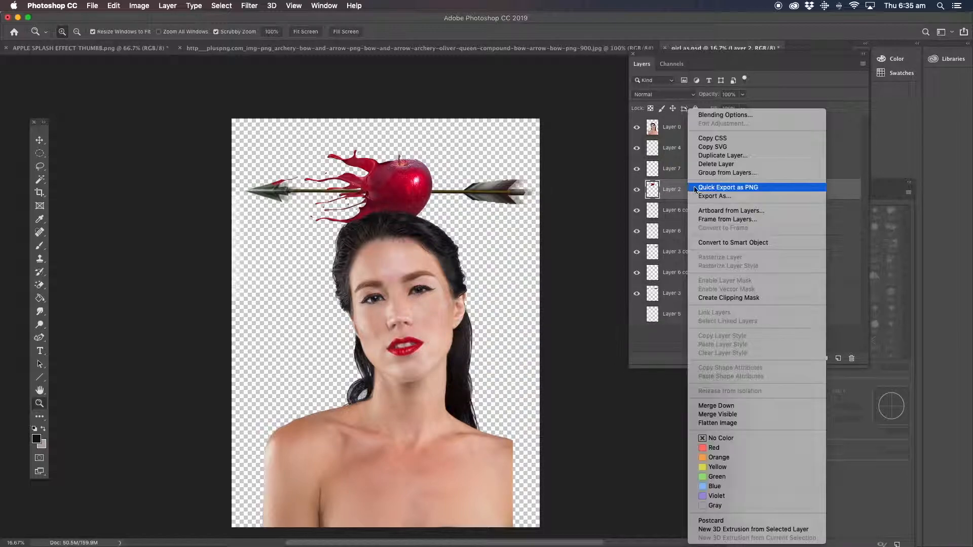
click(710, 157)
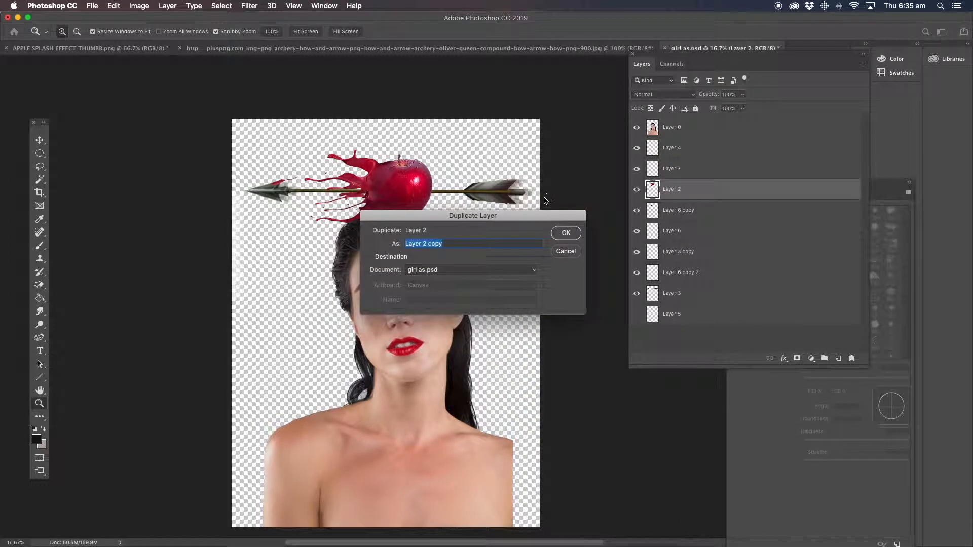
click(565, 232)
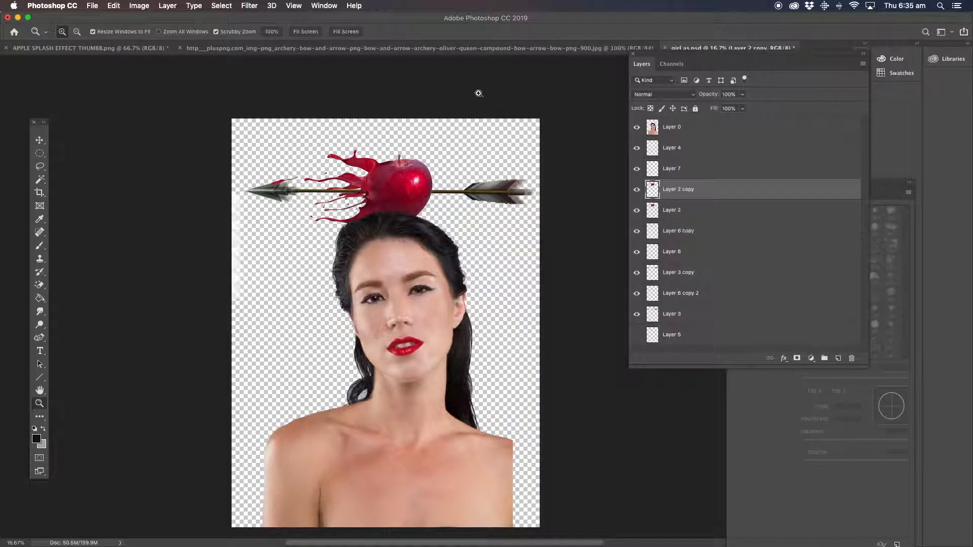
click(249, 5)
mouse_move(261, 127)
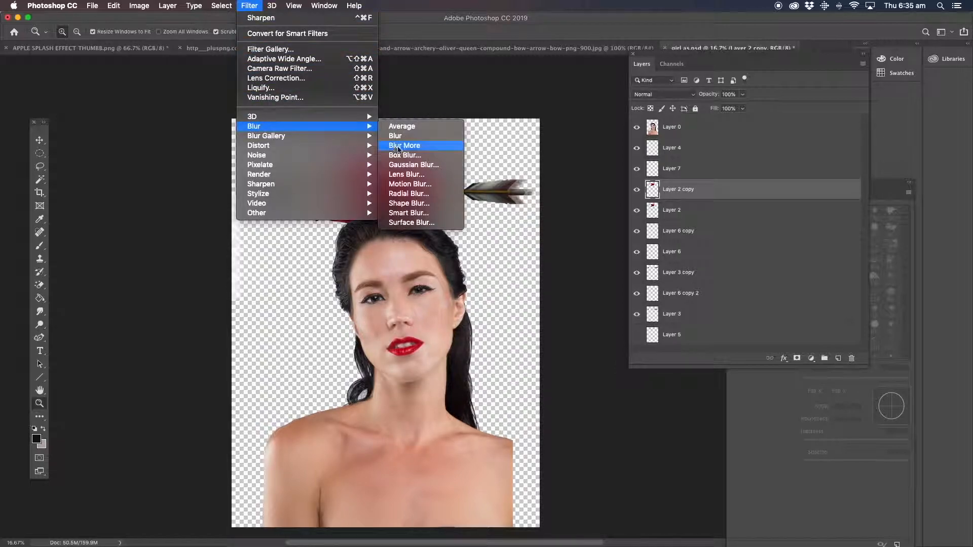
click(408, 184)
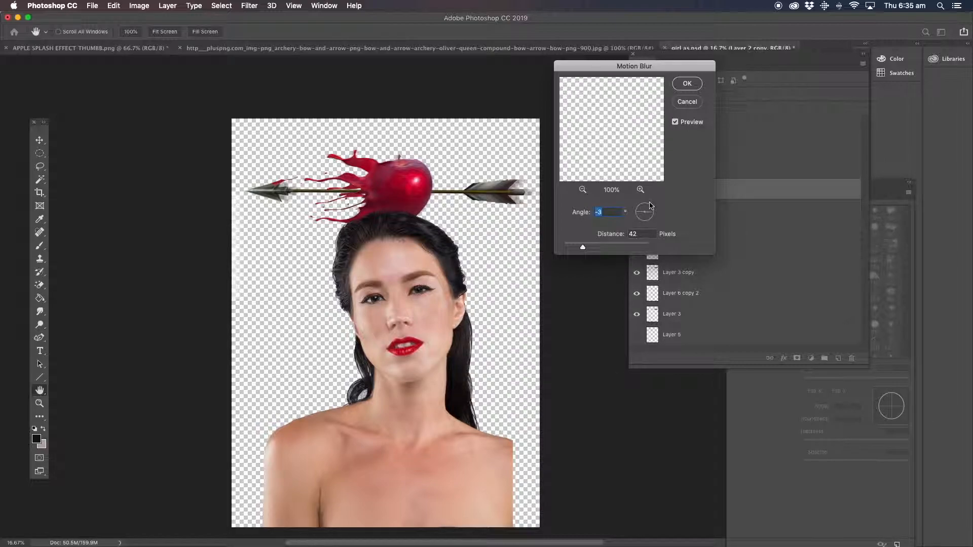
click(685, 104)
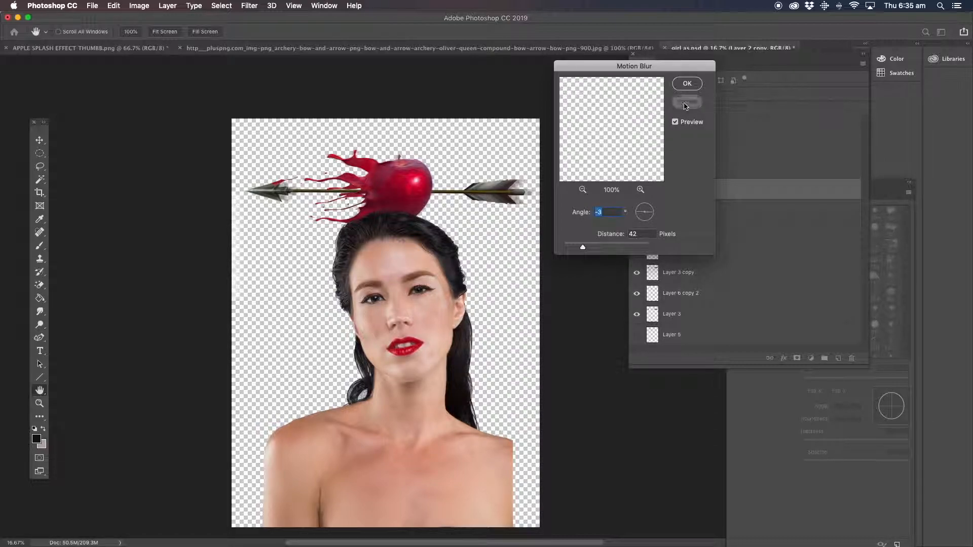
Hide the original Layer 2 and apply a Motion Blur to Layer 2 copy with a -3° angle and 42 px distance.
click(636, 190)
click(637, 211)
click(636, 190)
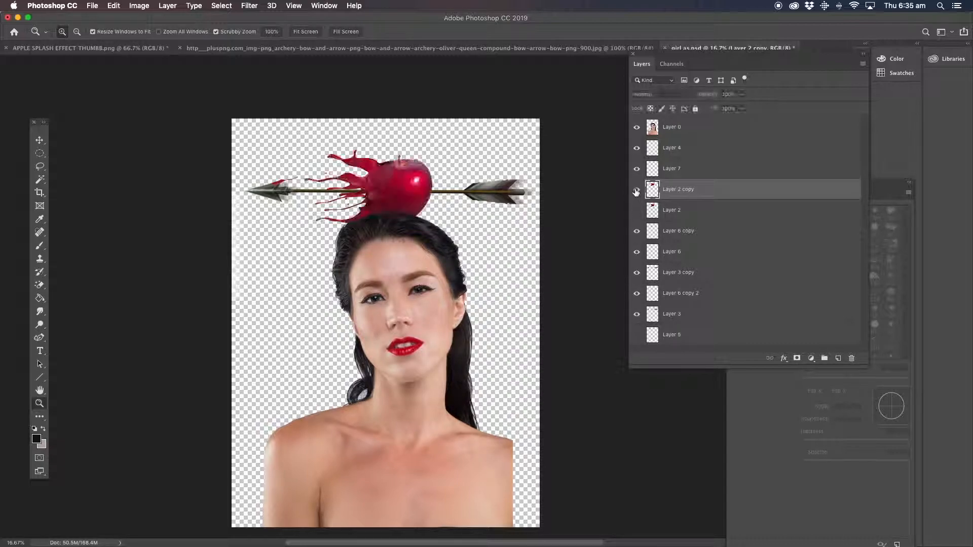
click(249, 6)
mouse_move(274, 128)
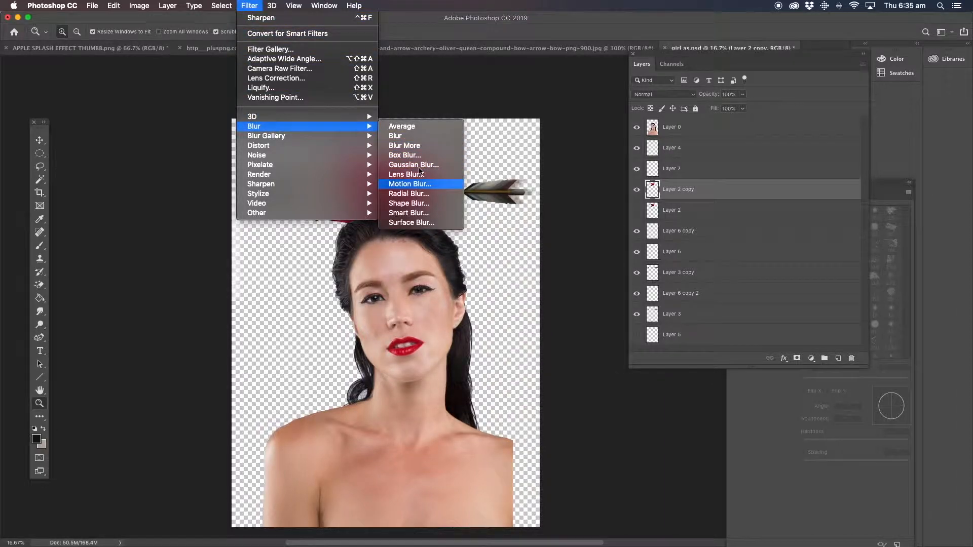
click(411, 185)
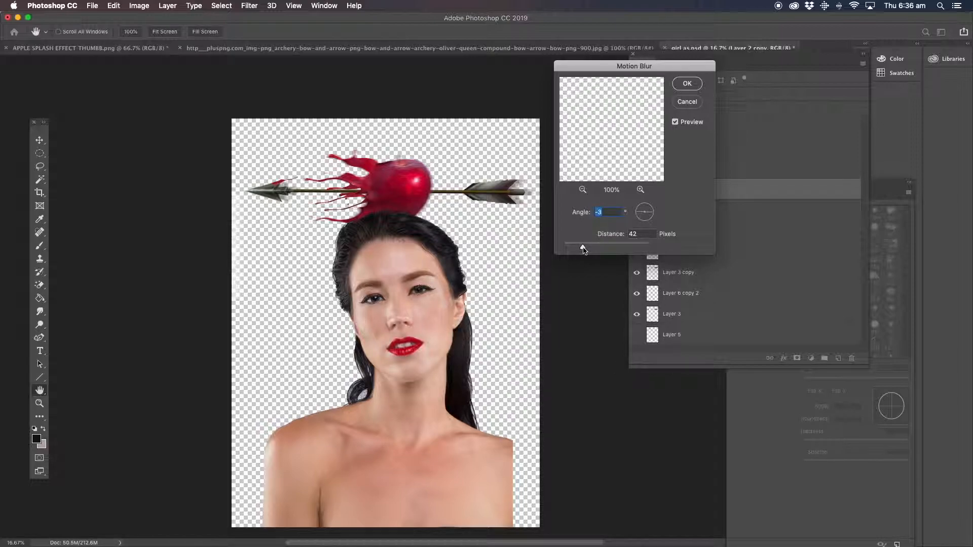
click(687, 84)
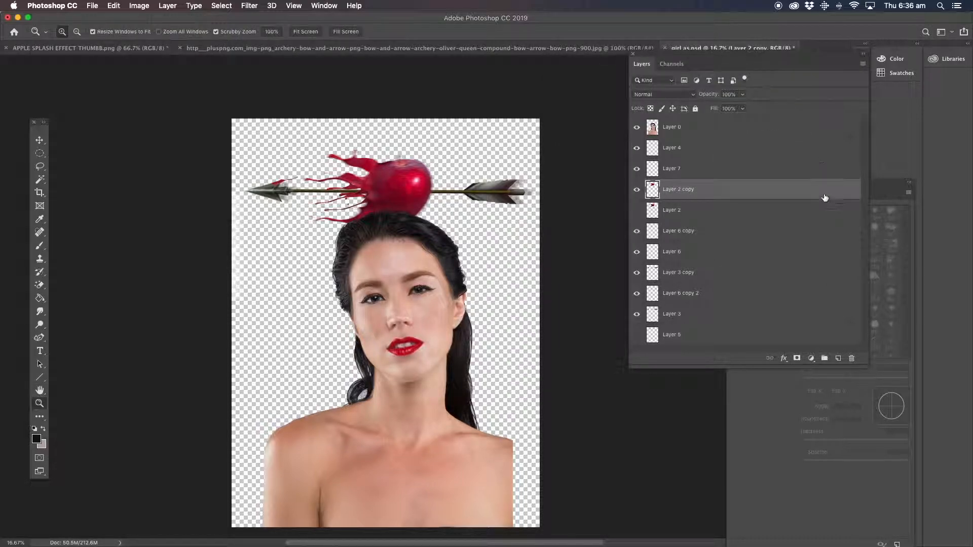
Show Layer 2 again and nudge the blurred apple copy slightly to the right of the original.
click(636, 210)
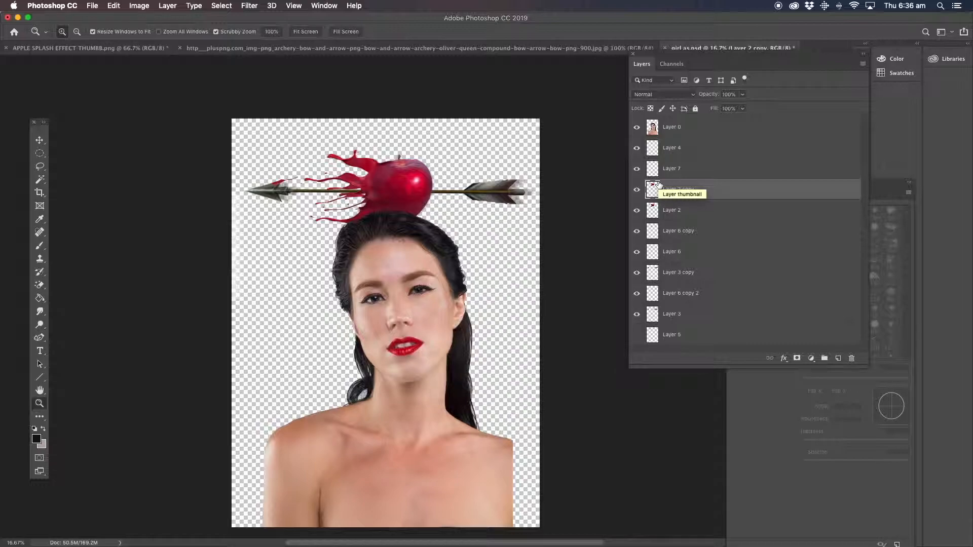
key(v)
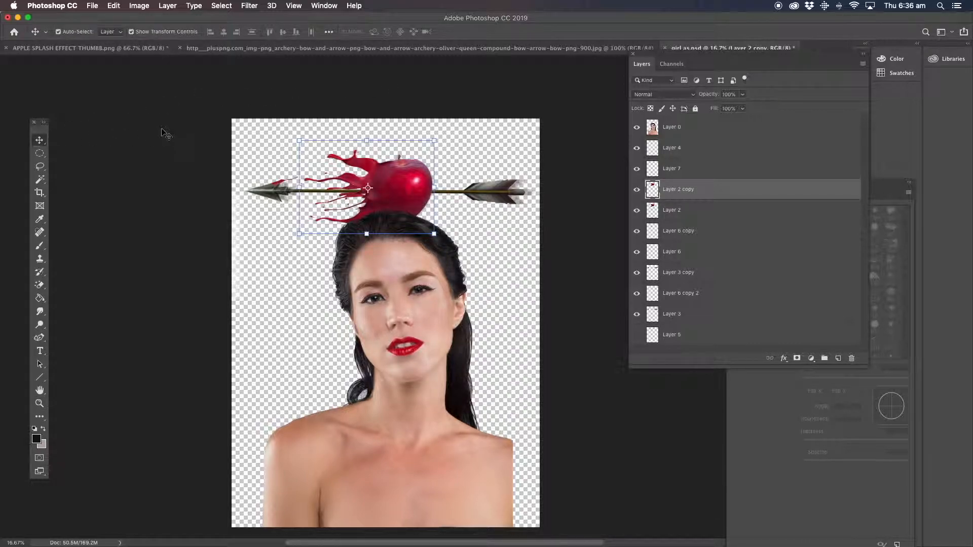
key(shift+Right)
key(shift+Right)
key(shift+Right)
key(shift+Right)
key(shift+Right)
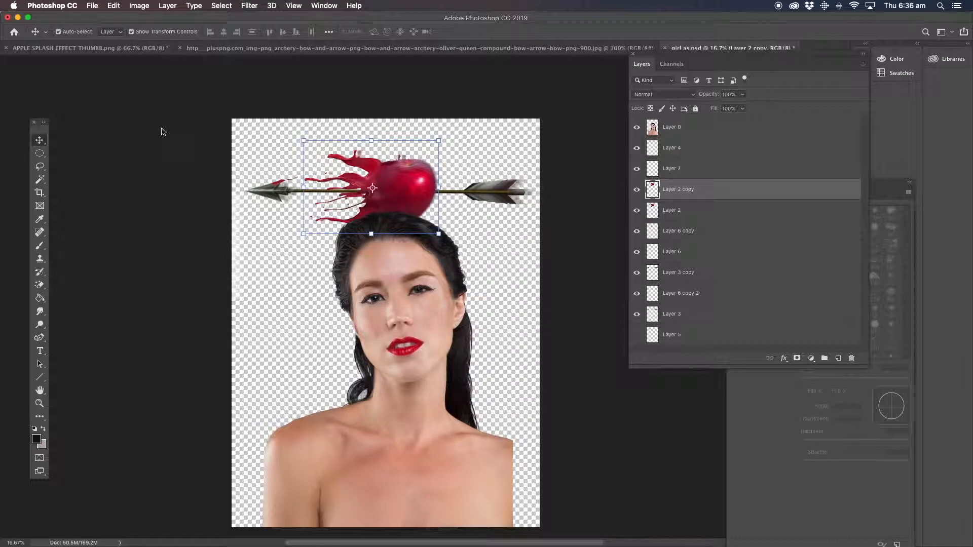
Try the Soft Light blending mode on the blurred Layer 2 copy.
click(692, 98)
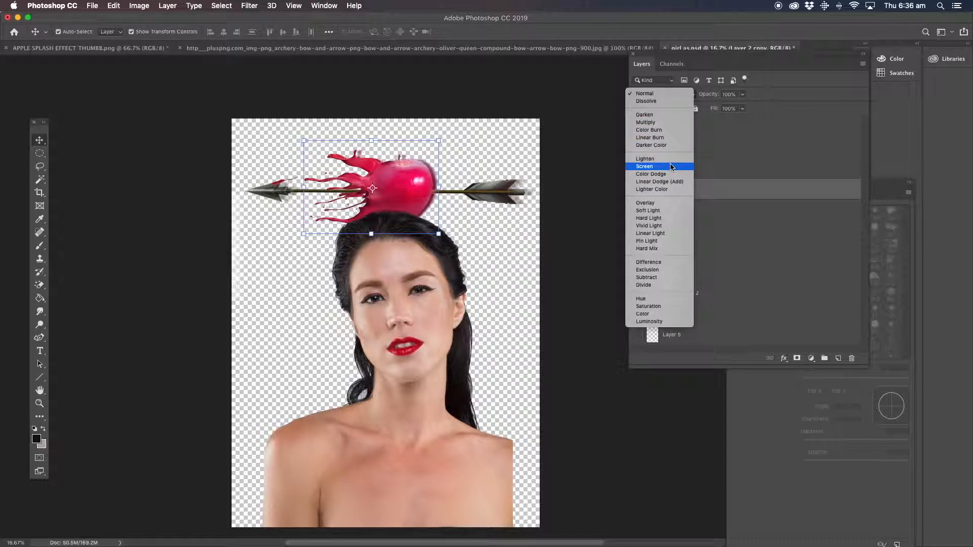
click(669, 211)
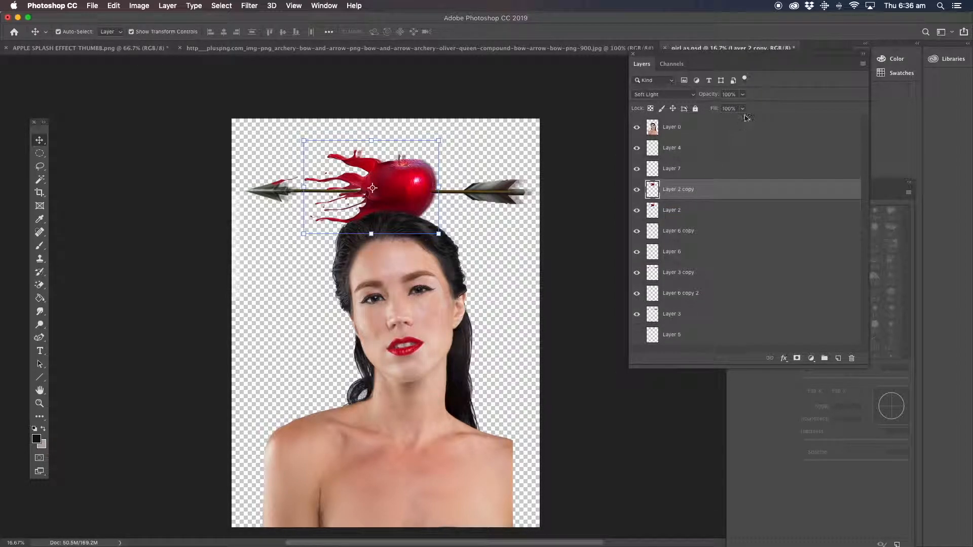
drag(743, 99, 770, 112)
click(704, 193)
Add a new layer directly above Layer 5 and fill it with near-white #fcfaf9 as the backdrop.
click(653, 336)
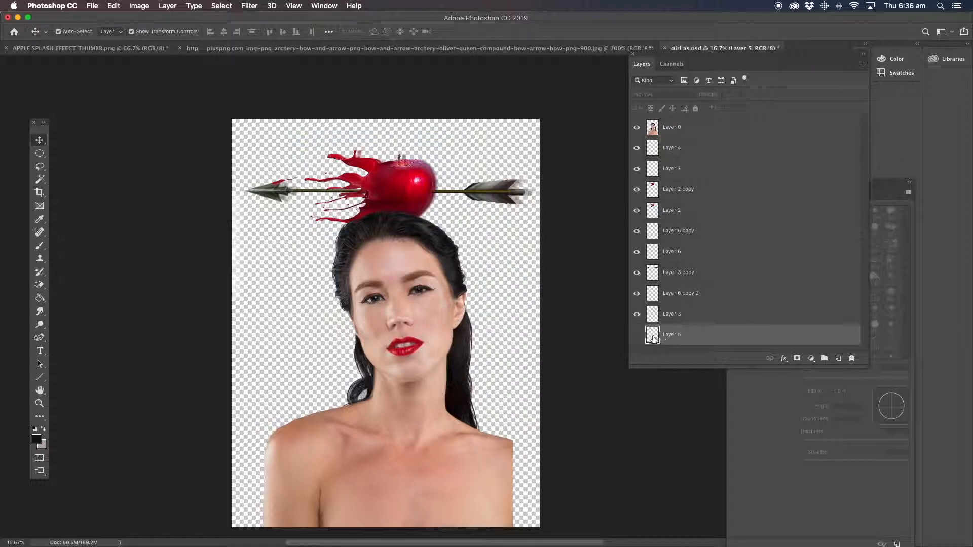
click(838, 358)
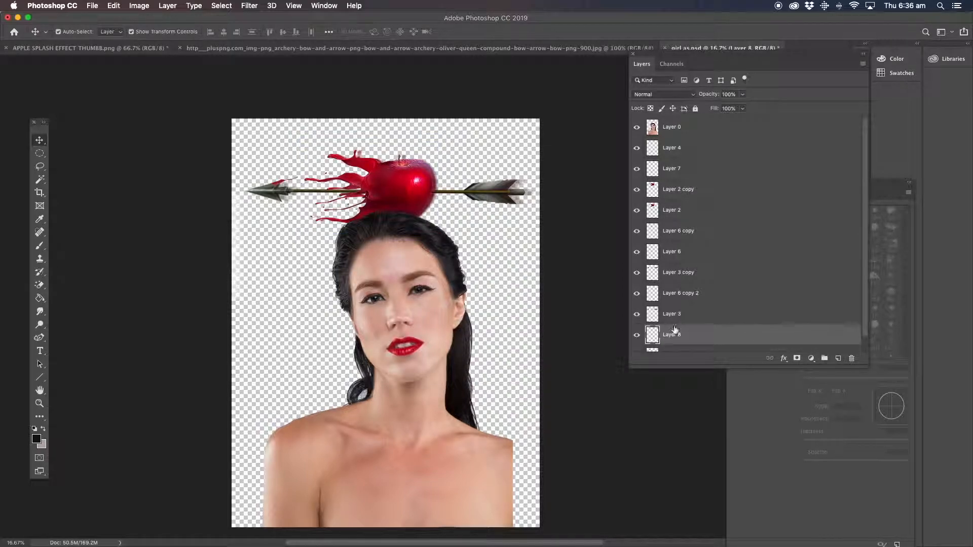
click(45, 428)
click(41, 286)
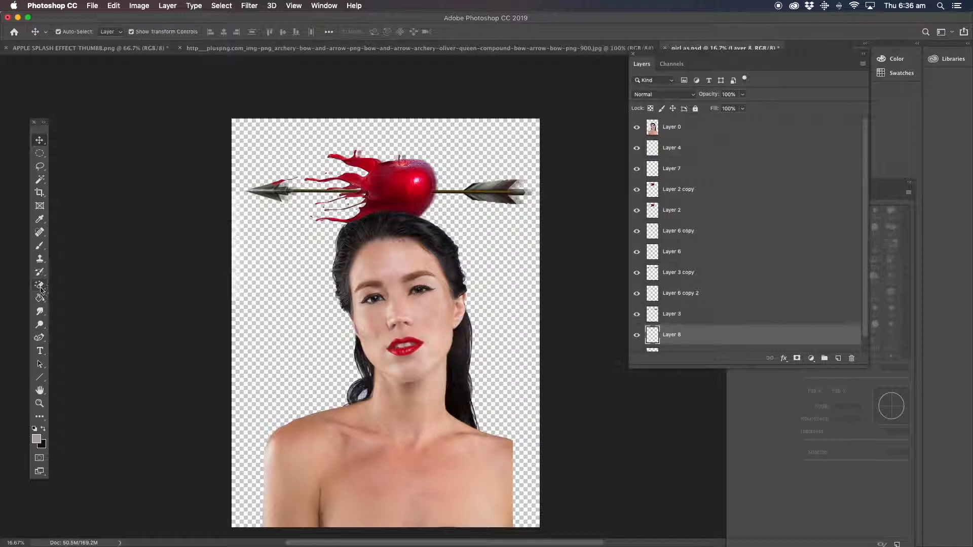
click(36, 439)
click(502, 163)
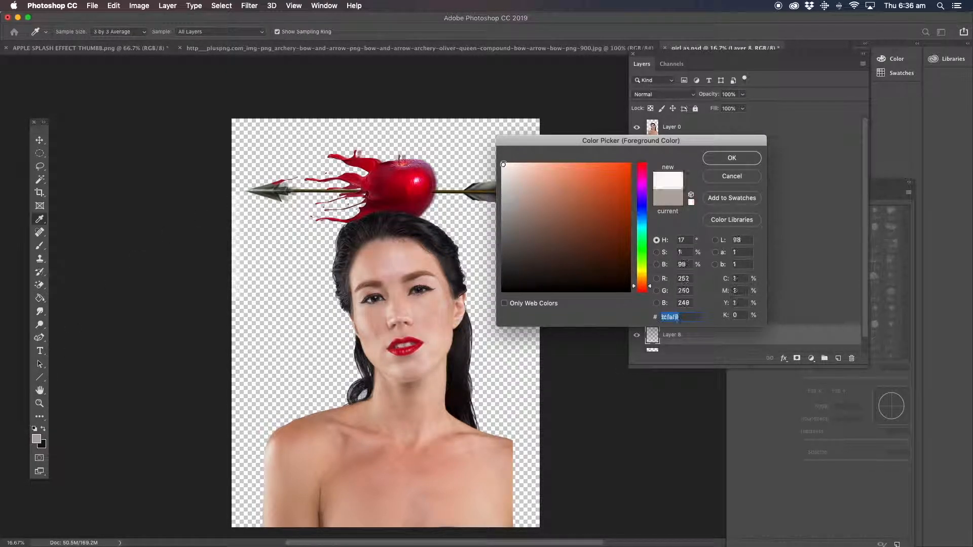
click(731, 157)
key(g)
click(502, 141)
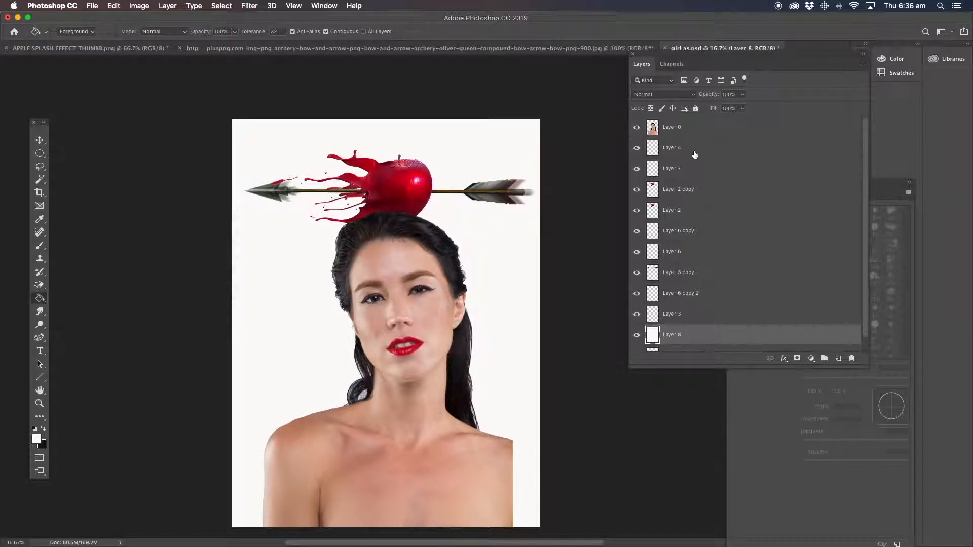
Compare the composite with and without the Layer 7 shadow and the blurred Layer 2 copy.
click(678, 176)
click(636, 172)
click(637, 171)
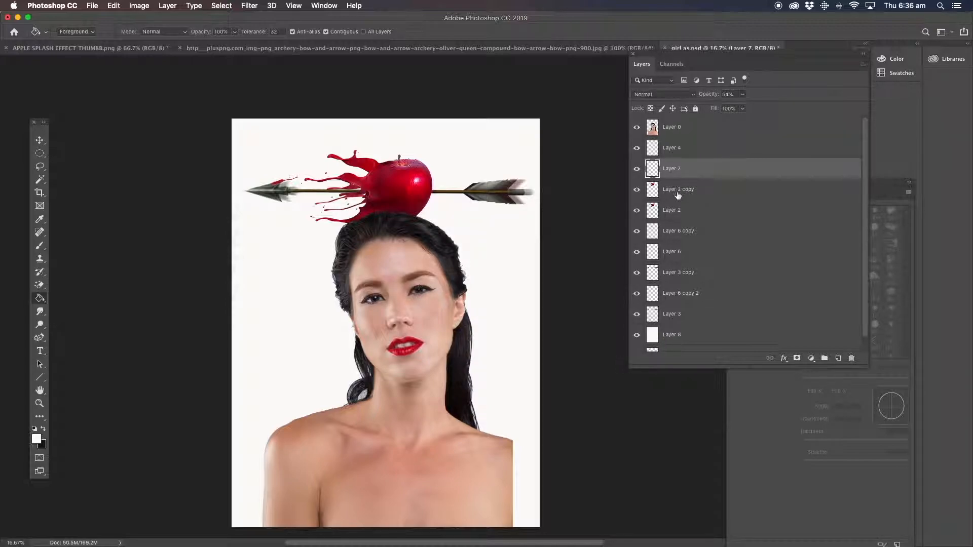
click(678, 195)
click(636, 189)
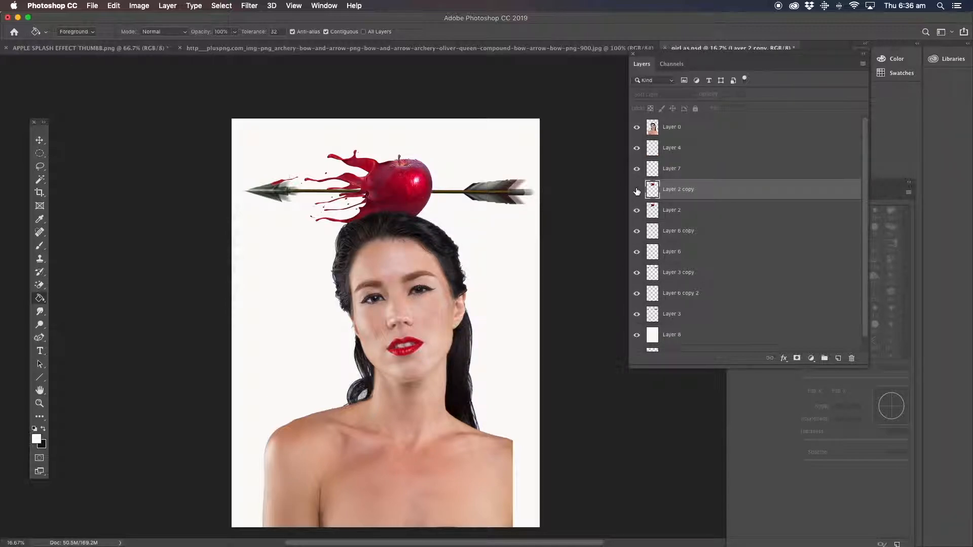
click(637, 190)
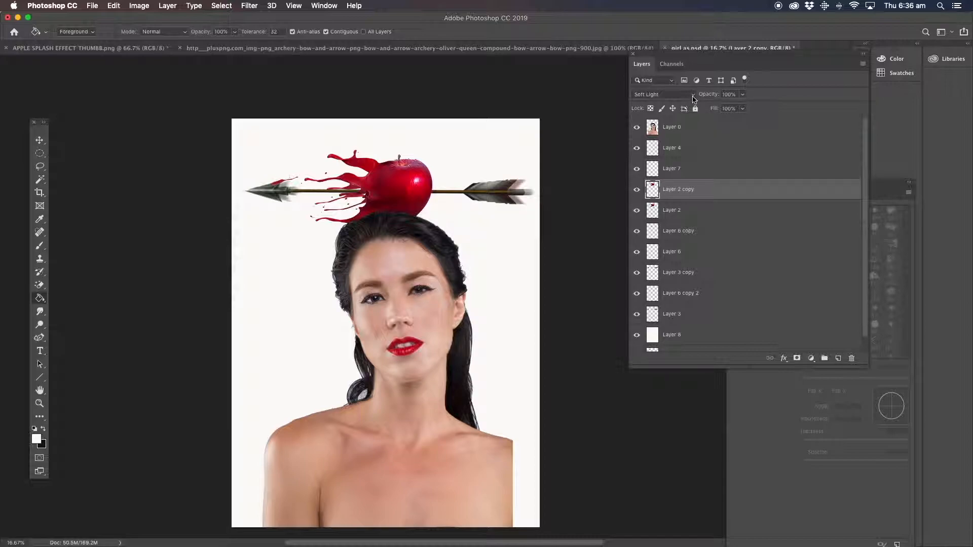
Lower Layer 2 copy's opacity to 86% and set its blending mode to Normal.
click(743, 95)
click(691, 94)
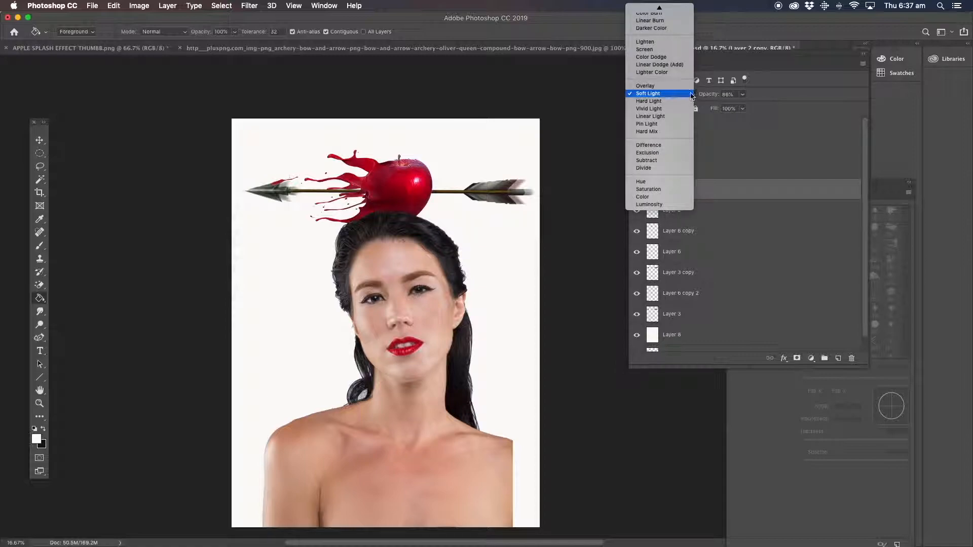
click(661, 10)
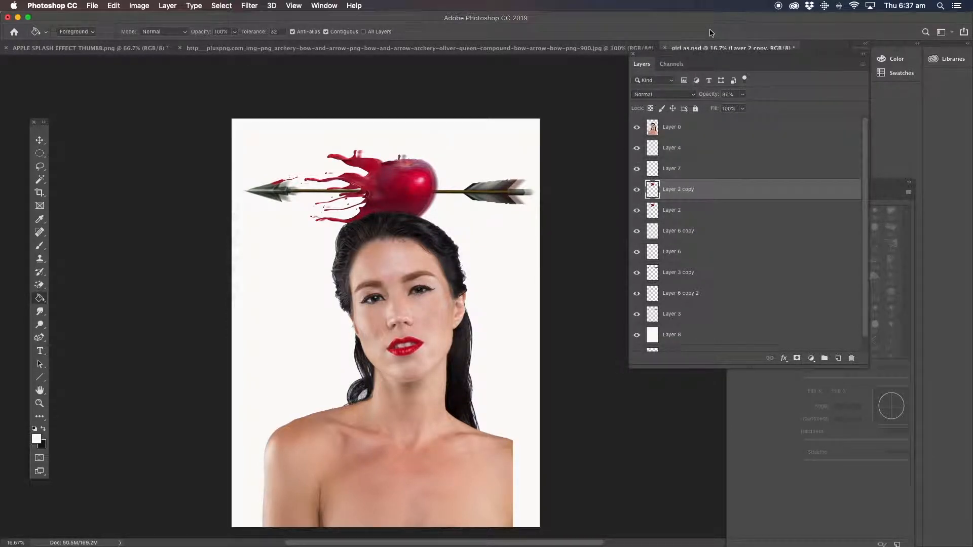
Place Layer 2 above the blurred Layer 2 copy so the sharp apple sits in front of it.
click(38, 403)
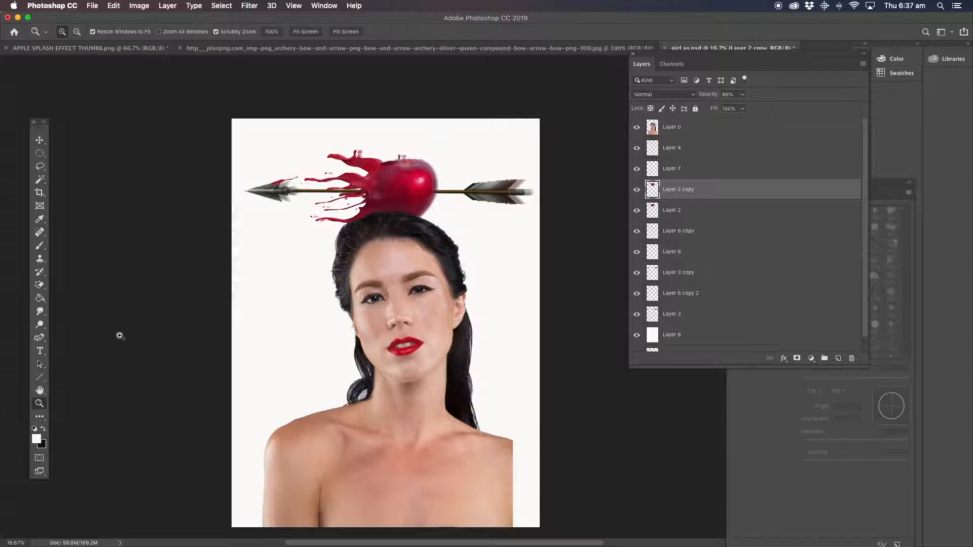
click(413, 186)
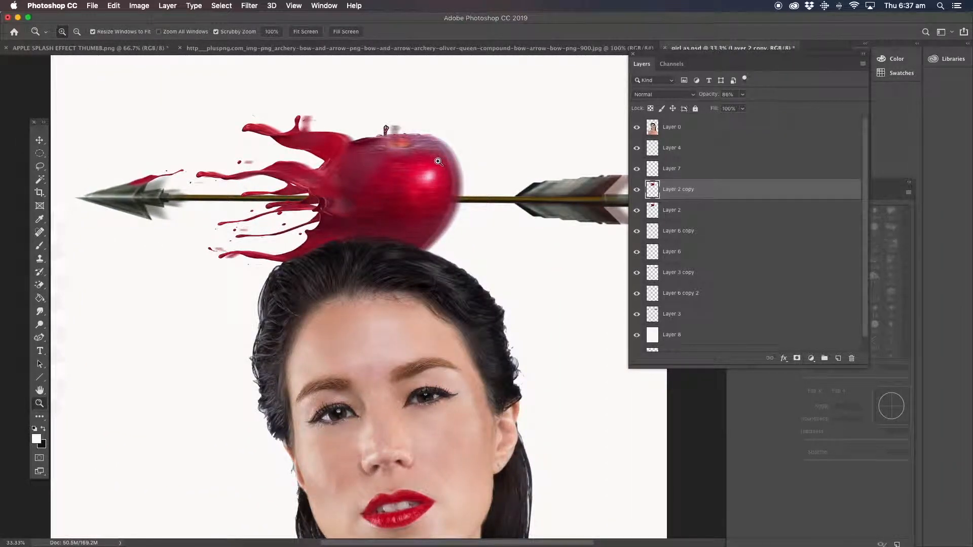
drag(684, 201, 702, 176)
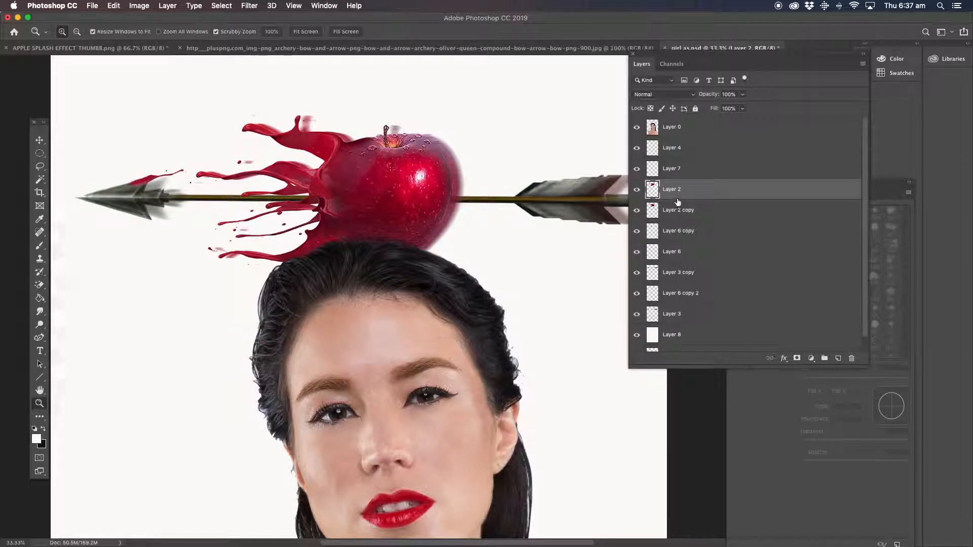
Lower the blurred Layer 2 copy's opacity to 45% and hide that layer.
click(677, 212)
drag(742, 96, 723, 109)
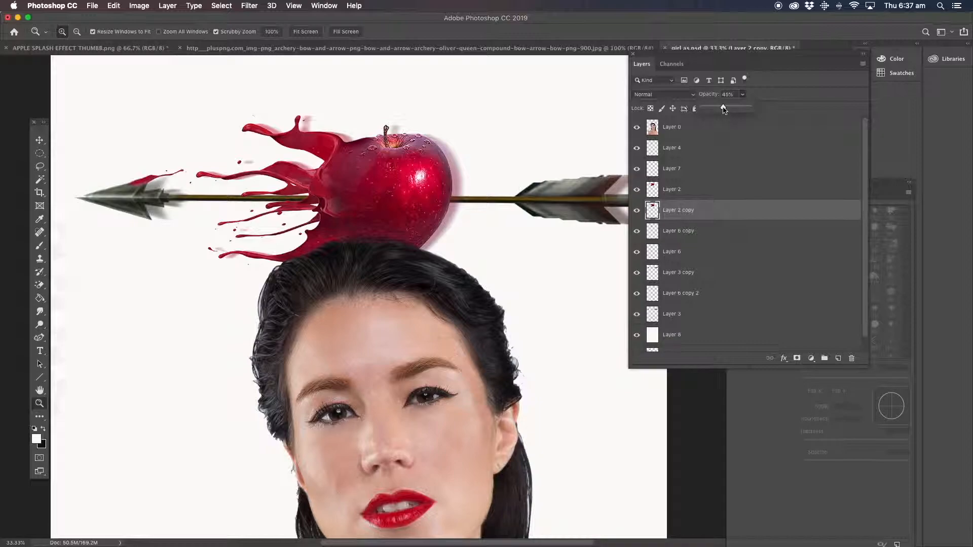
click(637, 213)
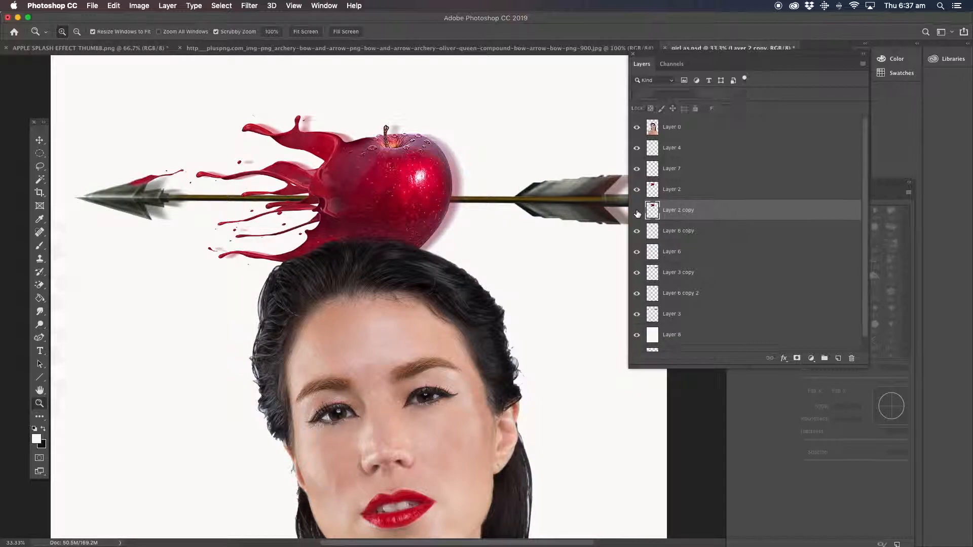
Duplicate Layer 2 as Layer 2 copy 2 and set the duplicate's blending mode to Soft Light.
click(671, 192)
click(692, 95)
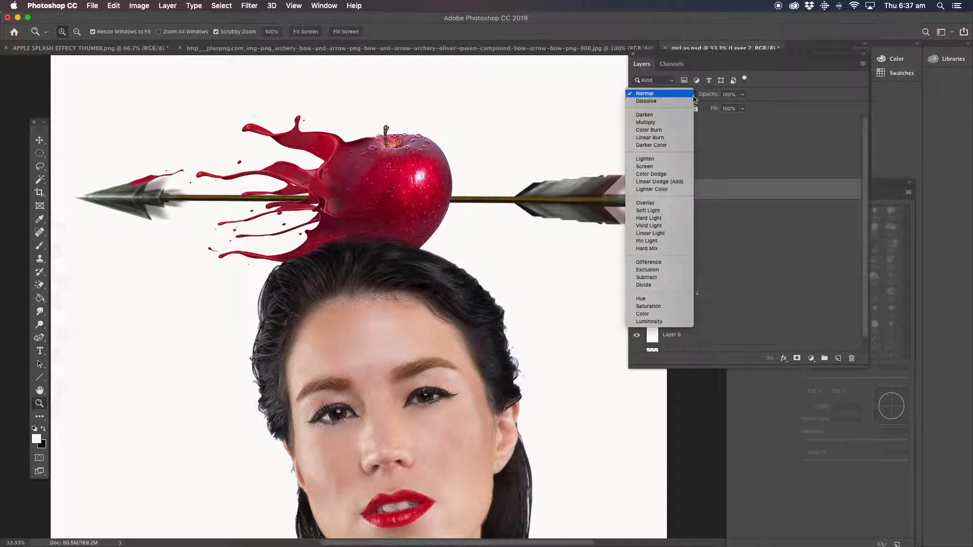
click(682, 95)
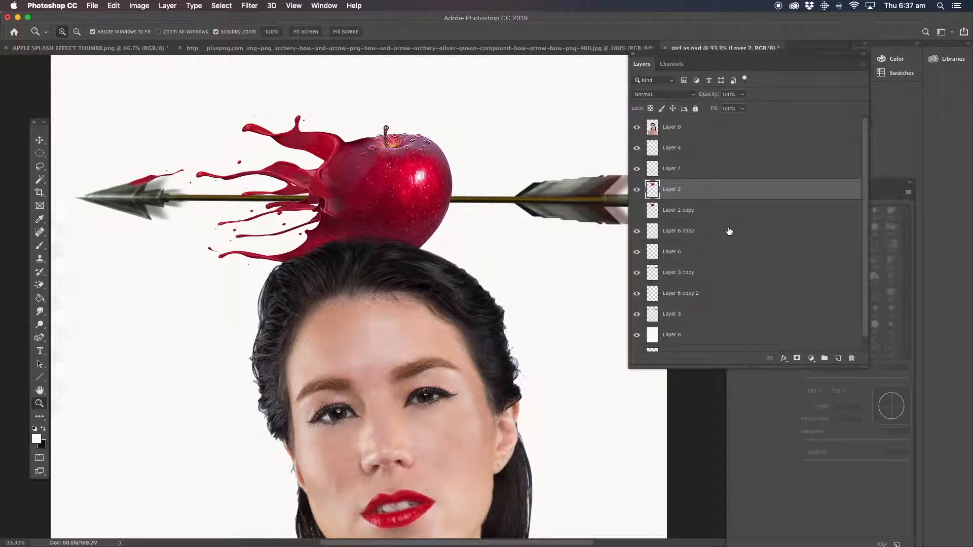
right_click(699, 193)
click(734, 154)
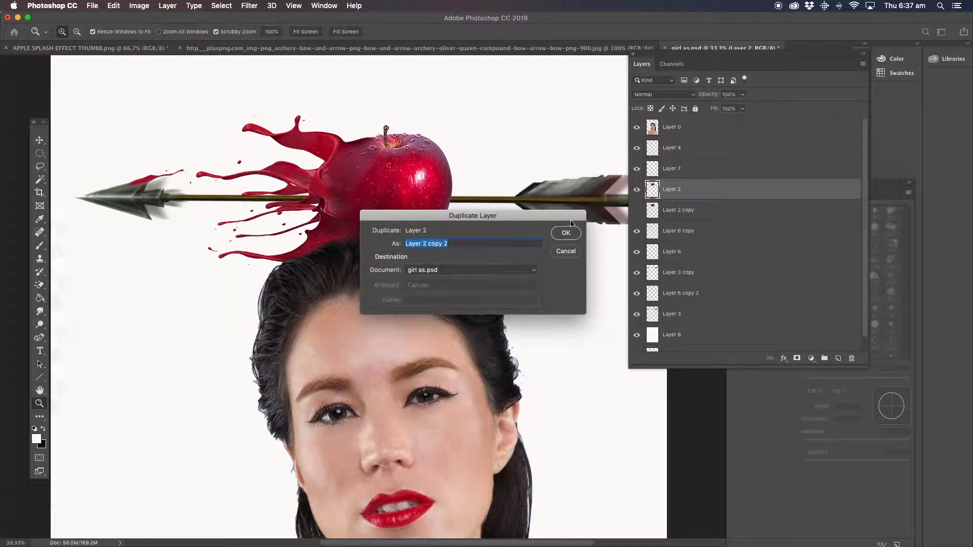
click(566, 232)
click(693, 94)
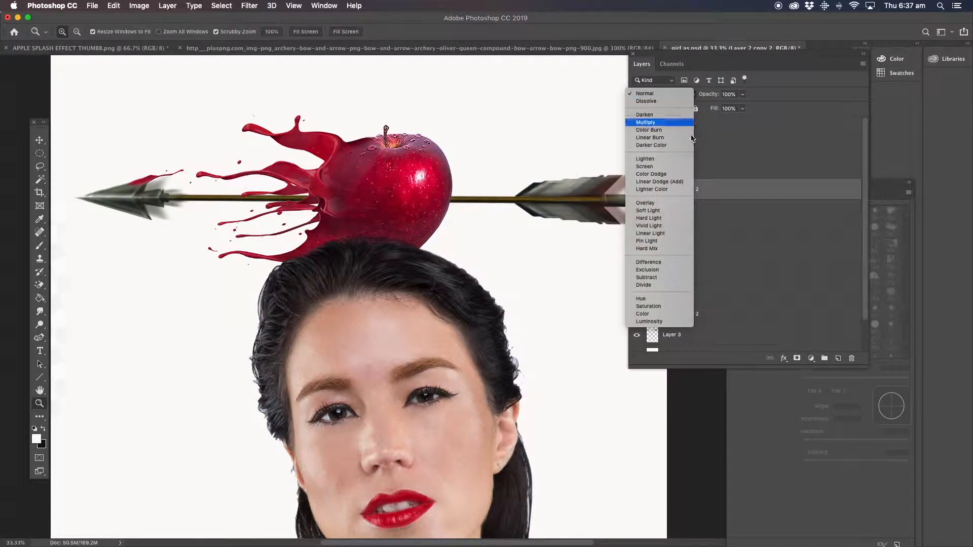
click(654, 211)
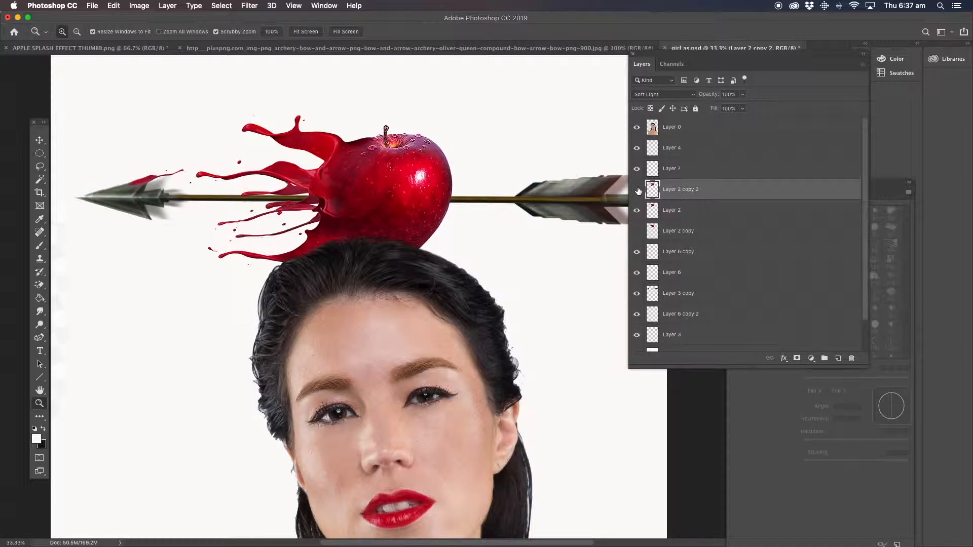
Compare the apple with and without the Soft Light duplicate and check the whole composite.
click(637, 190)
click(637, 191)
alt+click(377, 238)
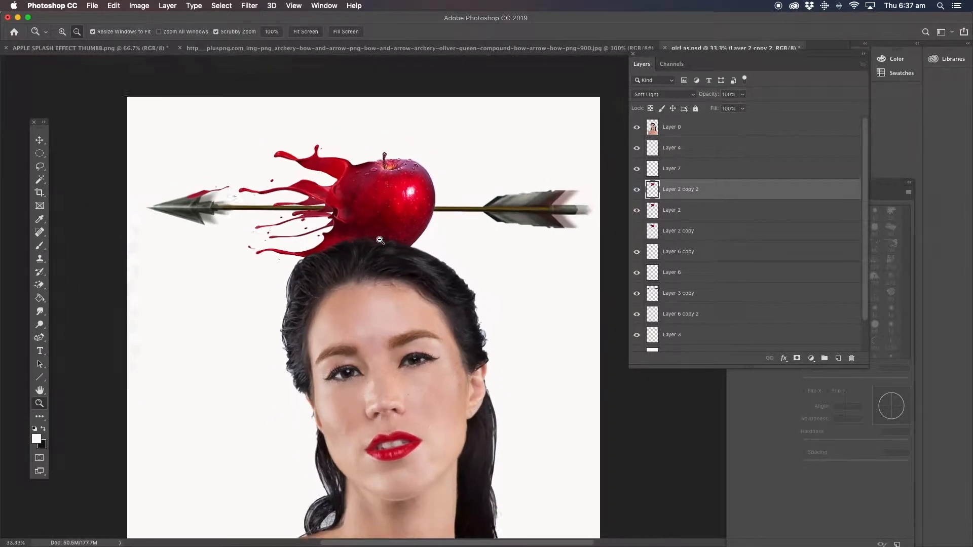
drag(426, 362, 381, 247)
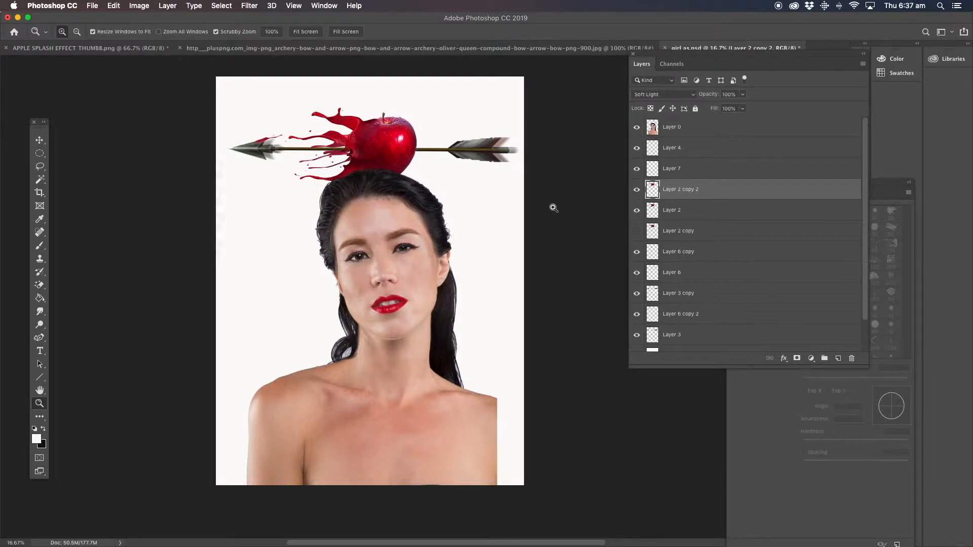